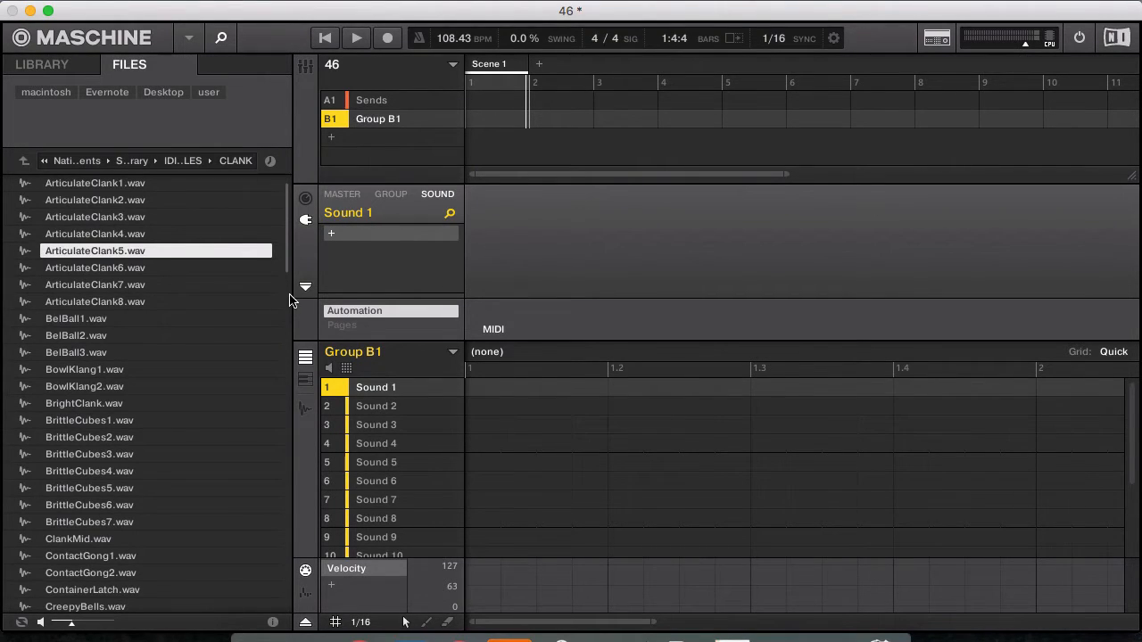
Browse up to the Sound Library folder and return to the CLANK folder inside IDIOM_SAMPLES.
{"action": "left_click", "coordinate": [24, 160]}
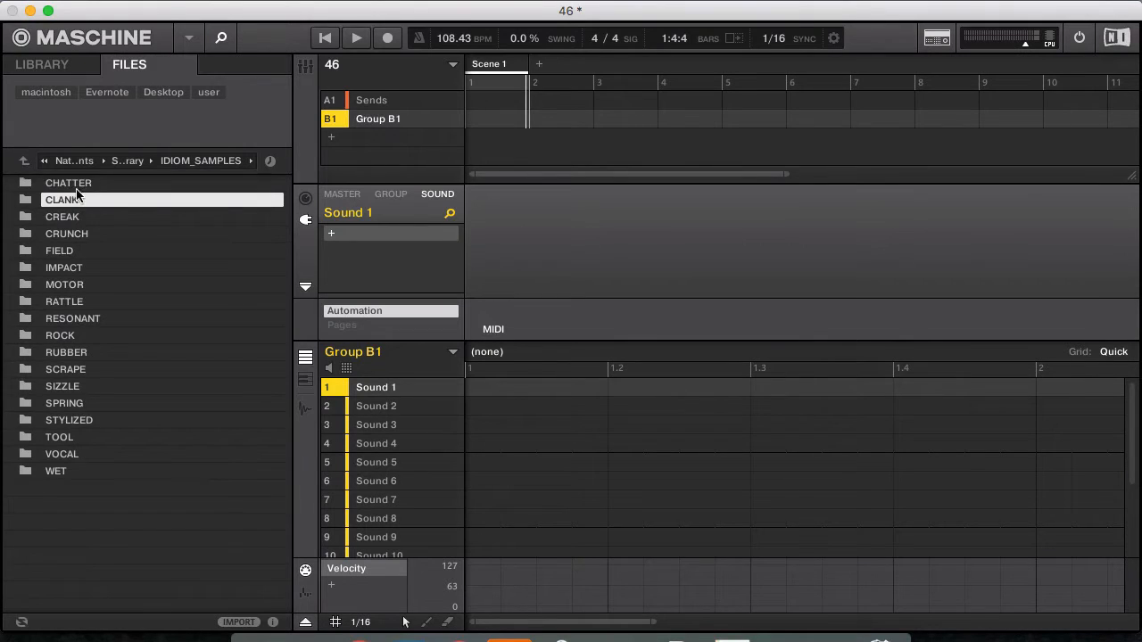
{"action": "left_click", "coordinate": [24, 160]}
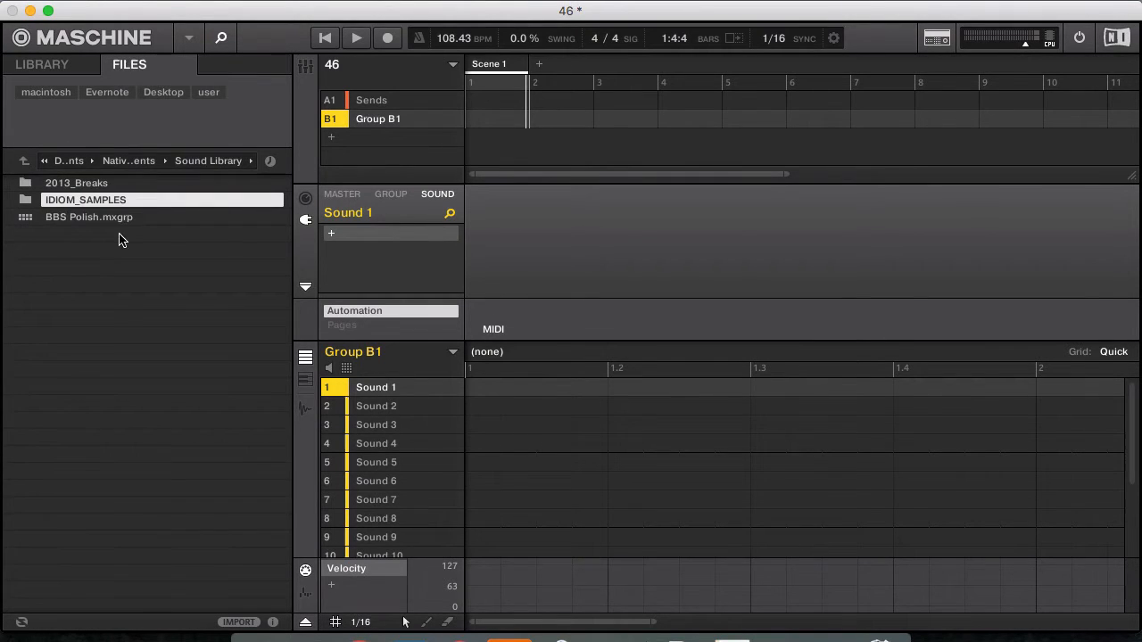
{"action": "double_click", "coordinate": [82, 202]}
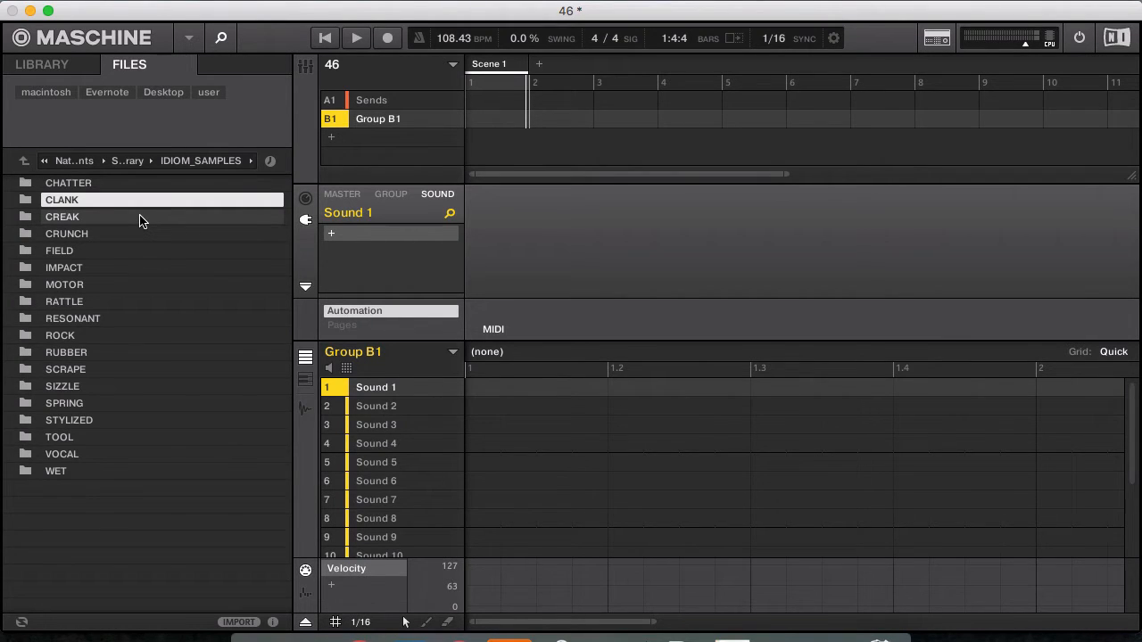
{"action": "double_click", "coordinate": [98, 201]}
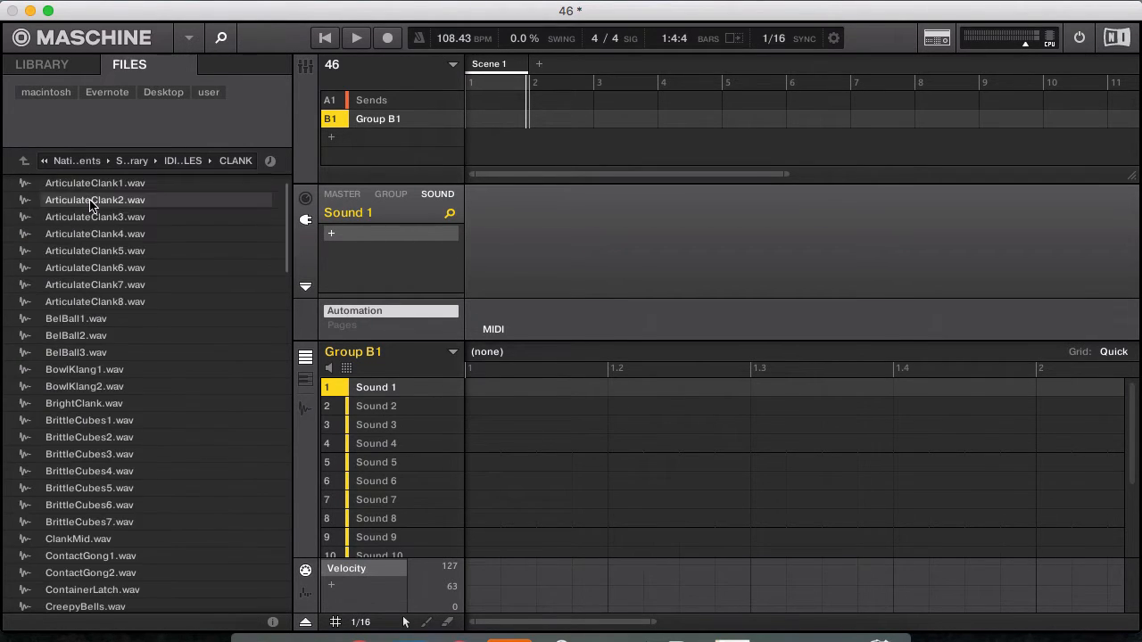
Audition several ArticulateClank samples and load ArticulateClank1.wav into Sound 1.
{"action": "left_click", "coordinate": [105, 254]}
{"action": "key", "text": "Down"}
{"action": "key", "text": "Down"}
{"action": "key", "text": "Up"}
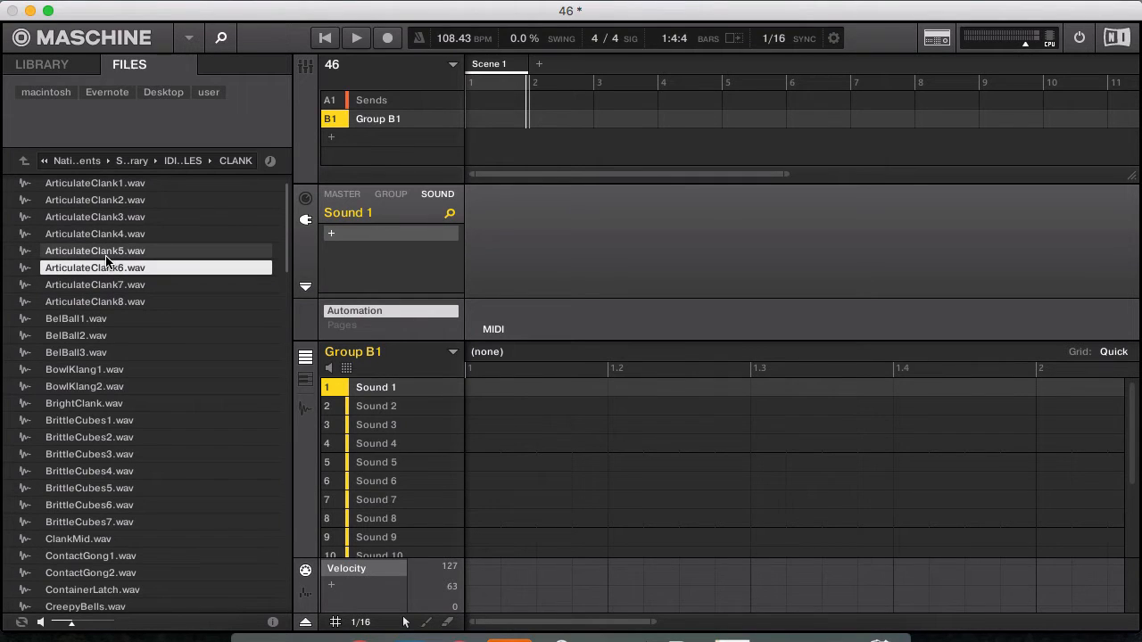
{"action": "left_click", "coordinate": [97, 185]}
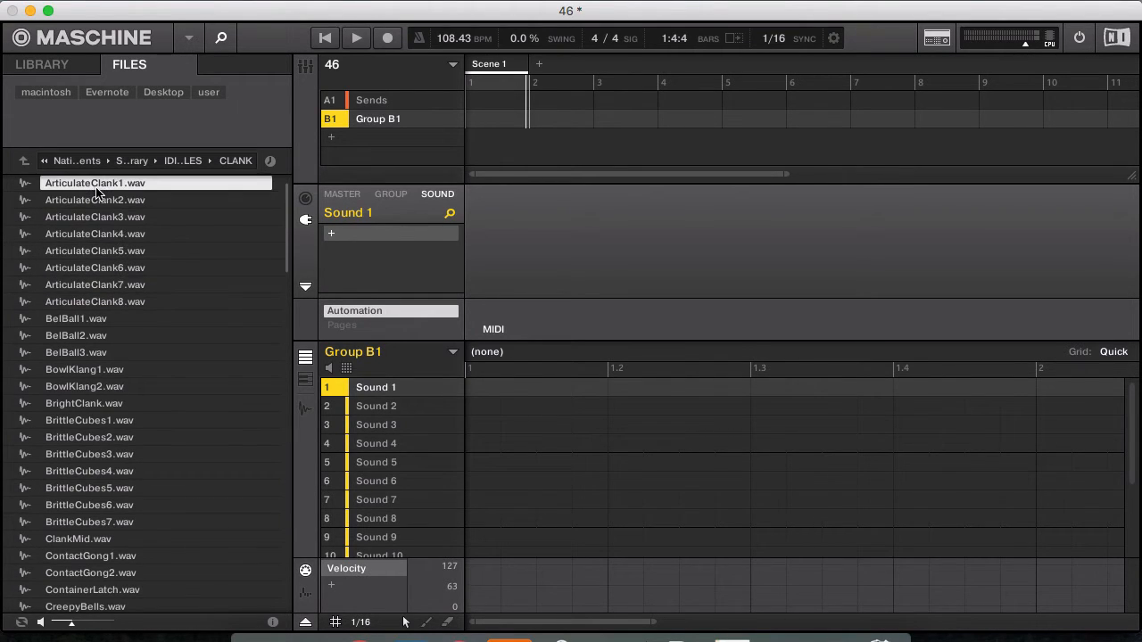
{"action": "double_click", "coordinate": [96, 189]}
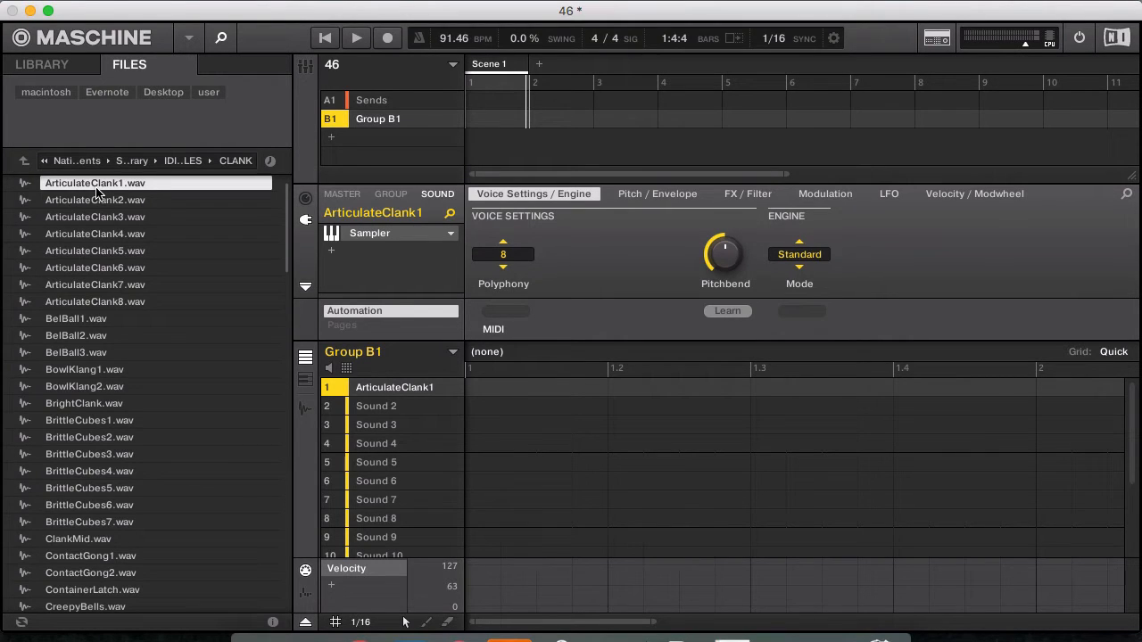
Try recording a take of ArticulateClank1 hits over looped playback, undo it and stop recording.
{"action": "key", "text": "space"}
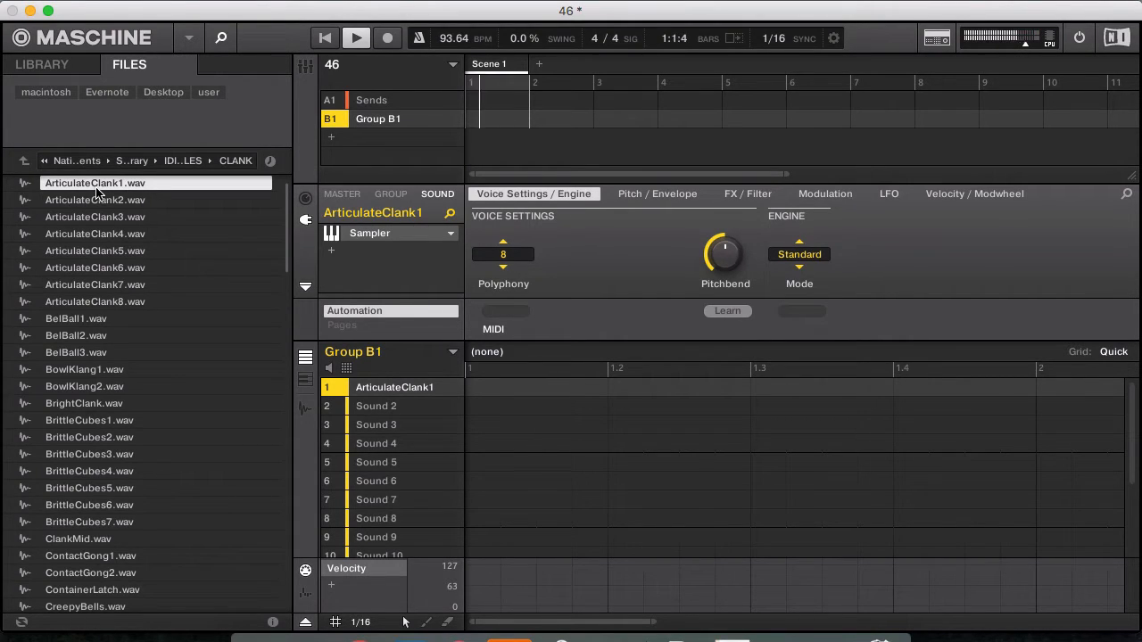
{"action": "key", "text": "r"}
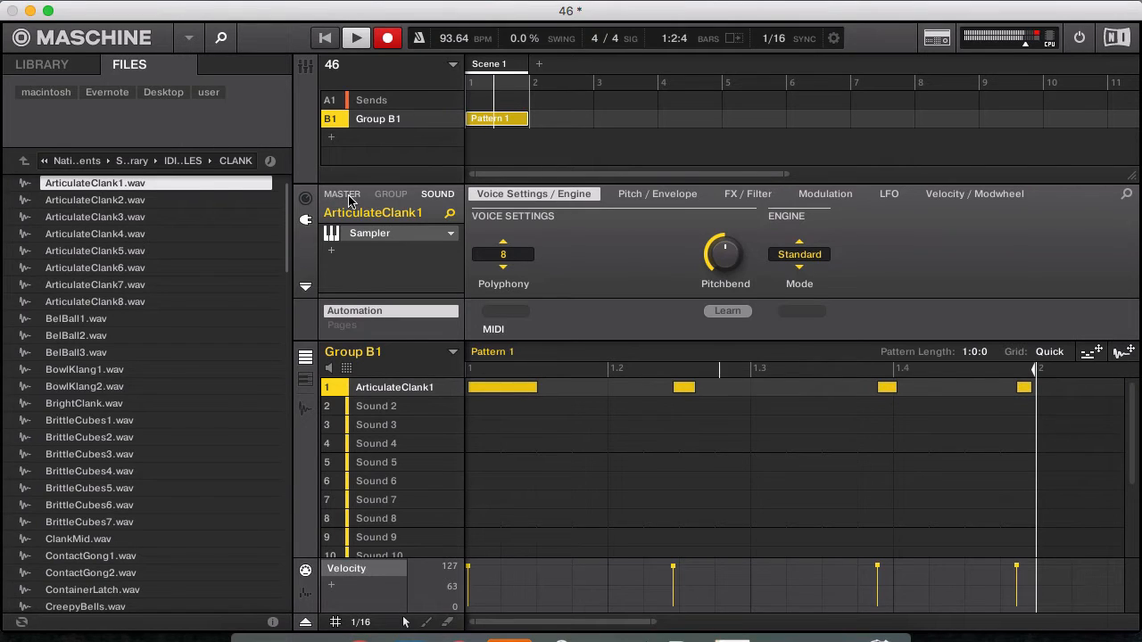
{"action": "double_click", "coordinate": [1023, 387]}
{"action": "key", "text": "super+z"}
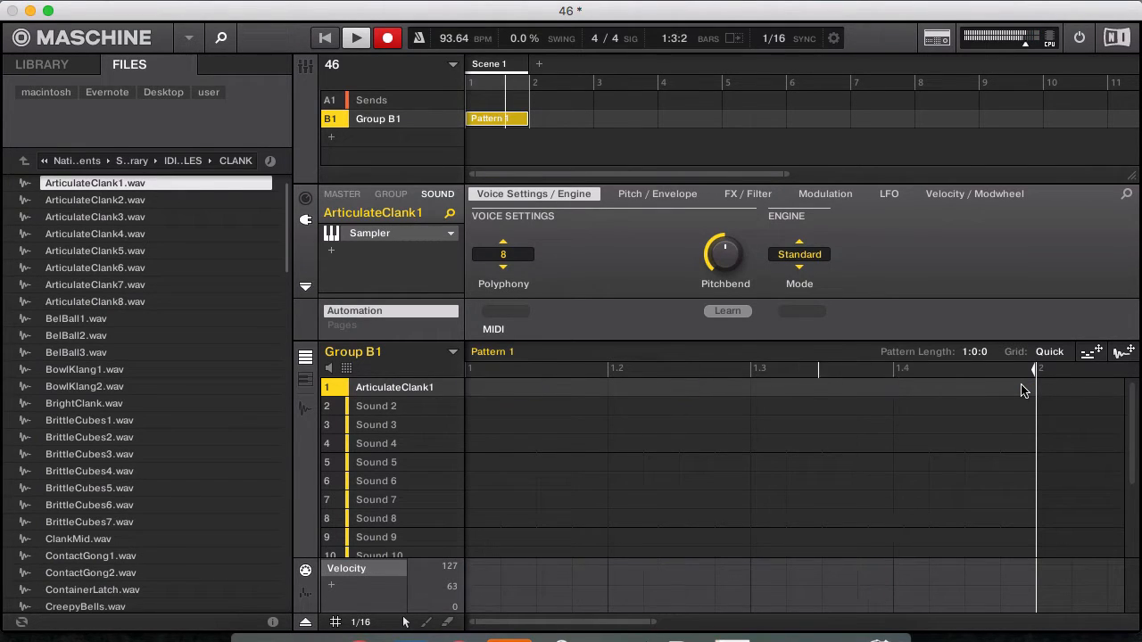
{"action": "key", "text": "r"}
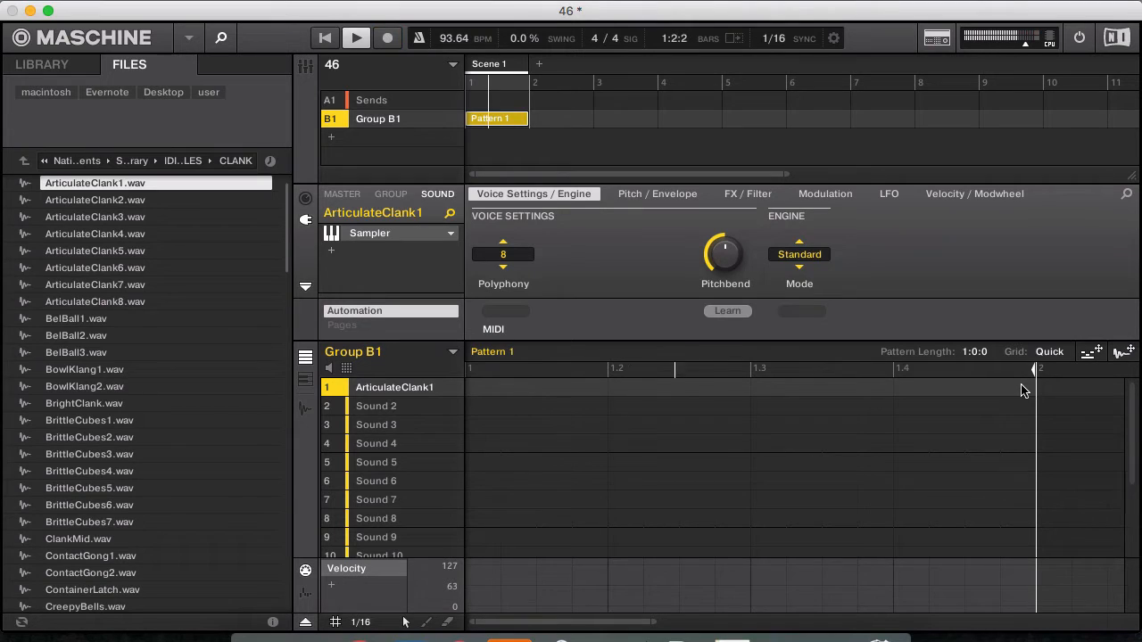
Record three ArticulateClank1 hits in Pattern 1, on beat 1, midway through beat 2 and on beat 4, and quantize them.
{"action": "key", "text": "r"}
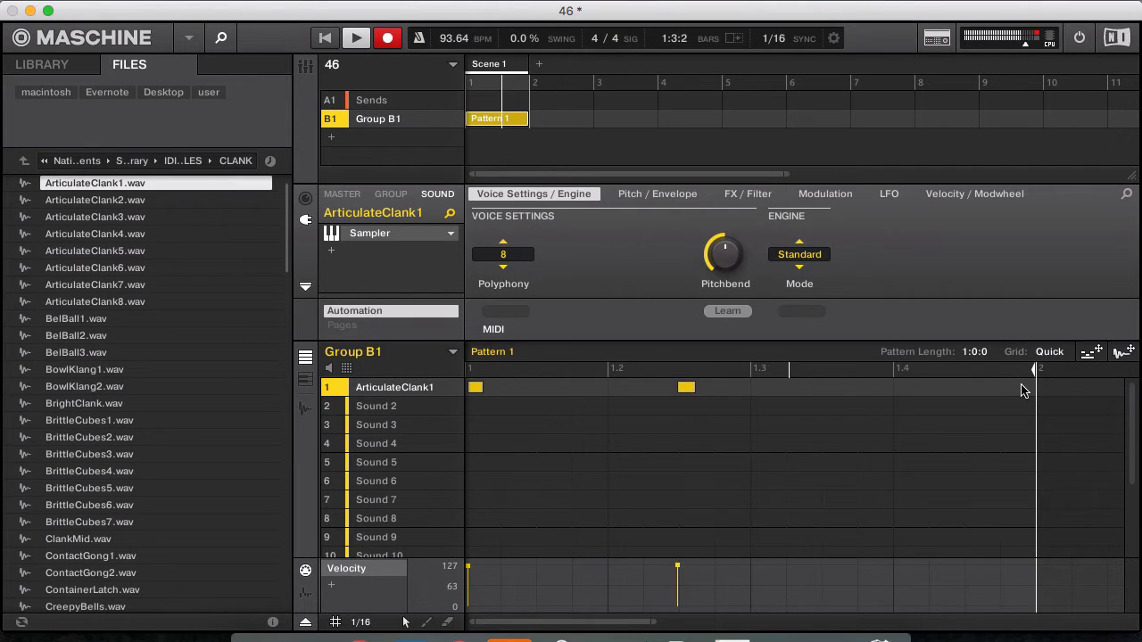
{"action": "key", "text": "r"}
{"action": "key", "text": "super+u"}
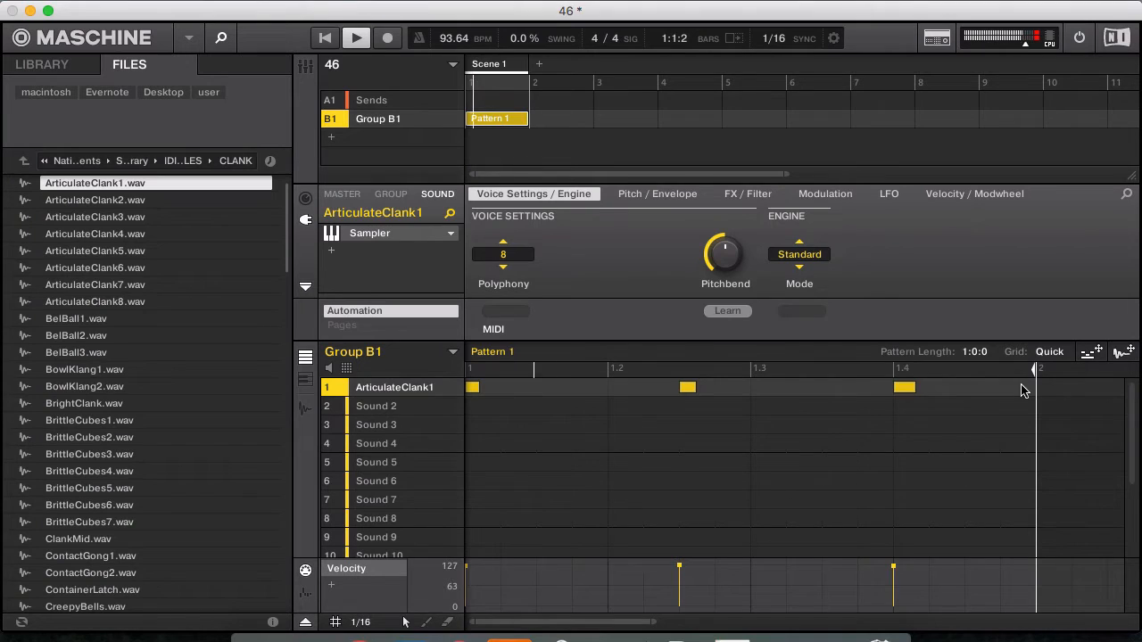
Add an EQ effect after the Sampler on the ArticulateClank1 sound.
{"action": "left_click", "coordinate": [331, 250]}
{"action": "mouse_move", "coordinate": [446, 286]}
{"action": "left_click", "coordinate": [504, 253]}
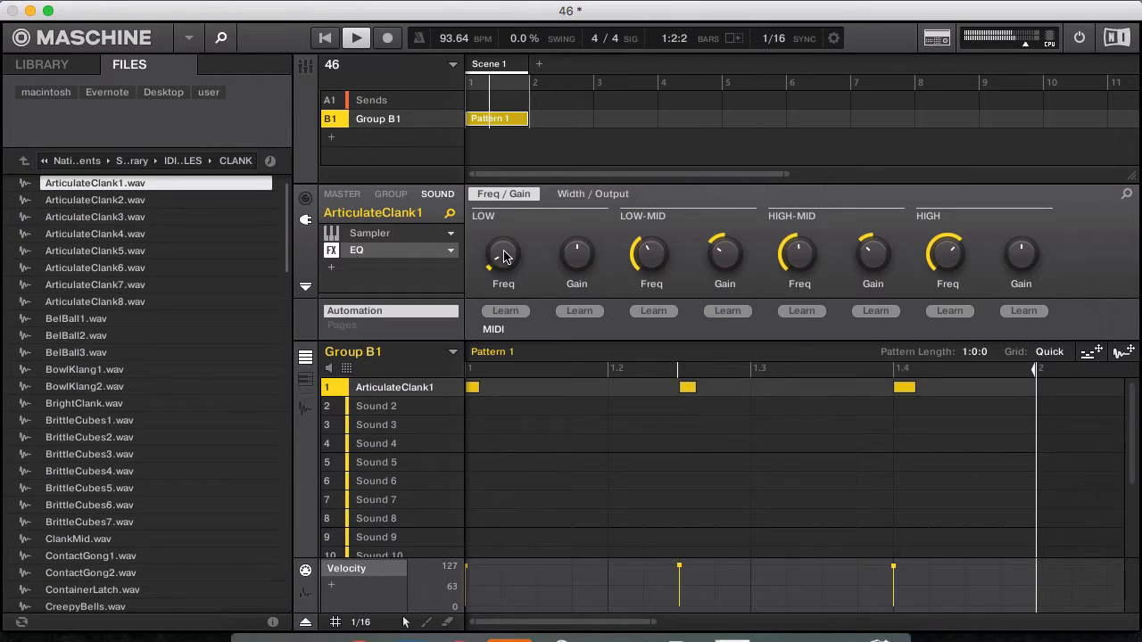
Load the internal Drumsynth Kick into Sound 2.
{"action": "left_click", "coordinate": [385, 408]}
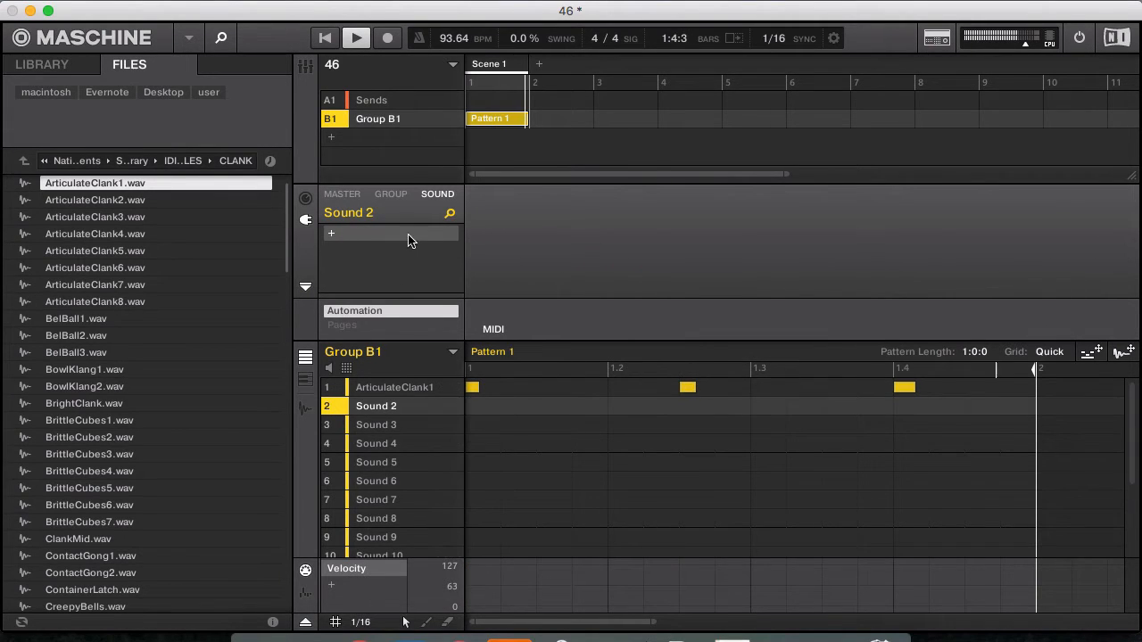
{"action": "left_click", "coordinate": [372, 237]}
{"action": "mouse_move", "coordinate": [427, 267]}
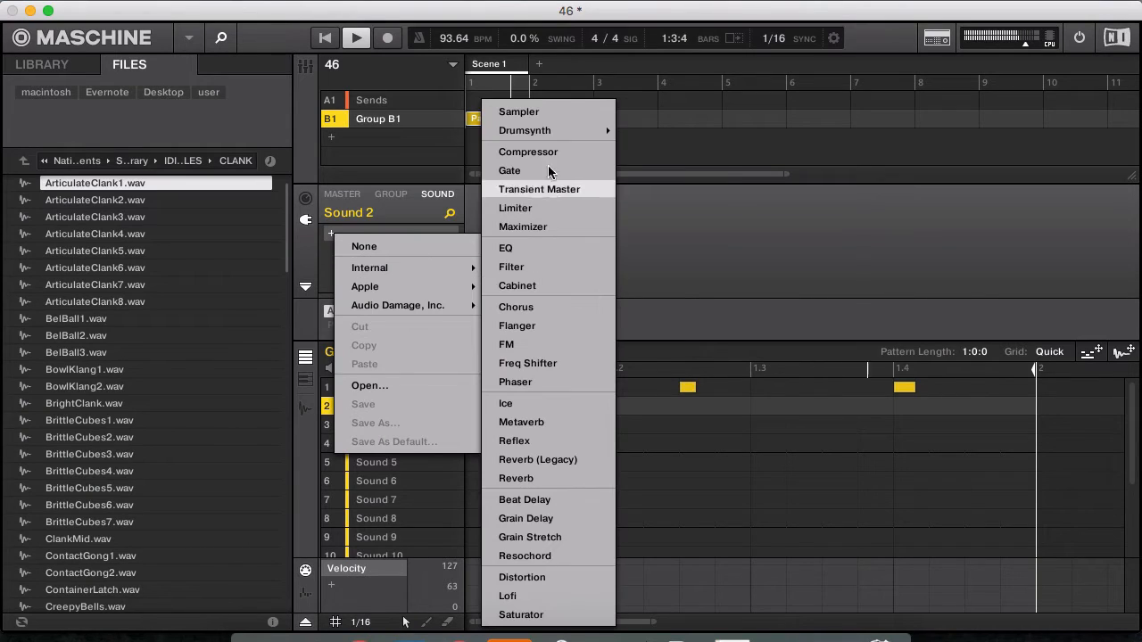
{"action": "mouse_move", "coordinate": [559, 130]}
{"action": "left_click", "coordinate": [676, 130]}
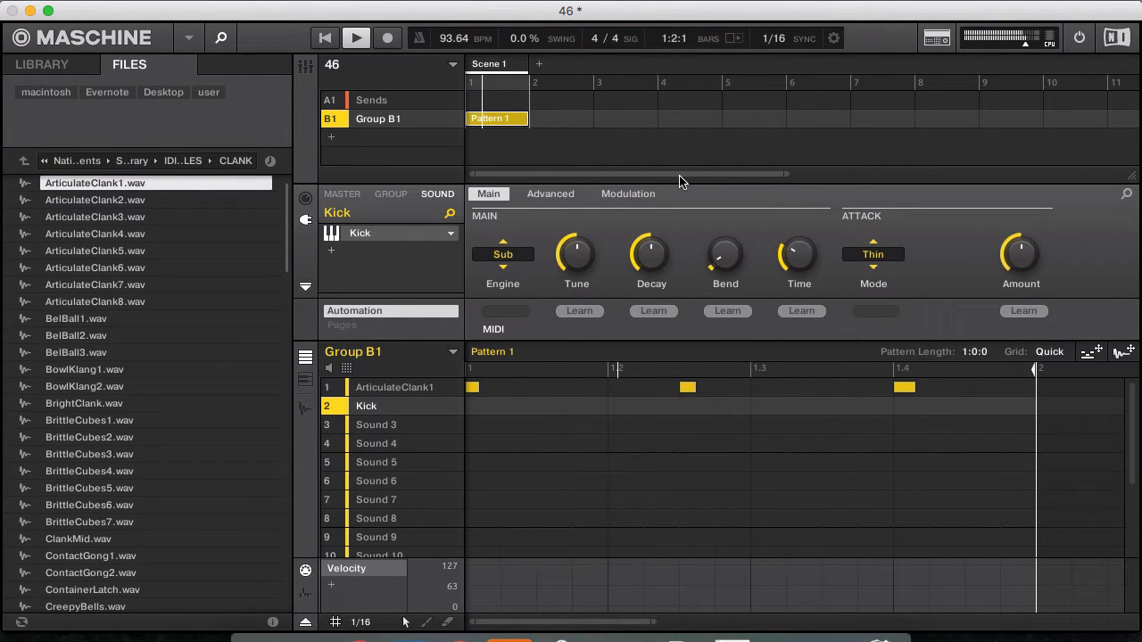
Try recording and quantizing a five-hit kick take on Sound 2, and undo the whole take.
{"action": "key", "text": "r"}
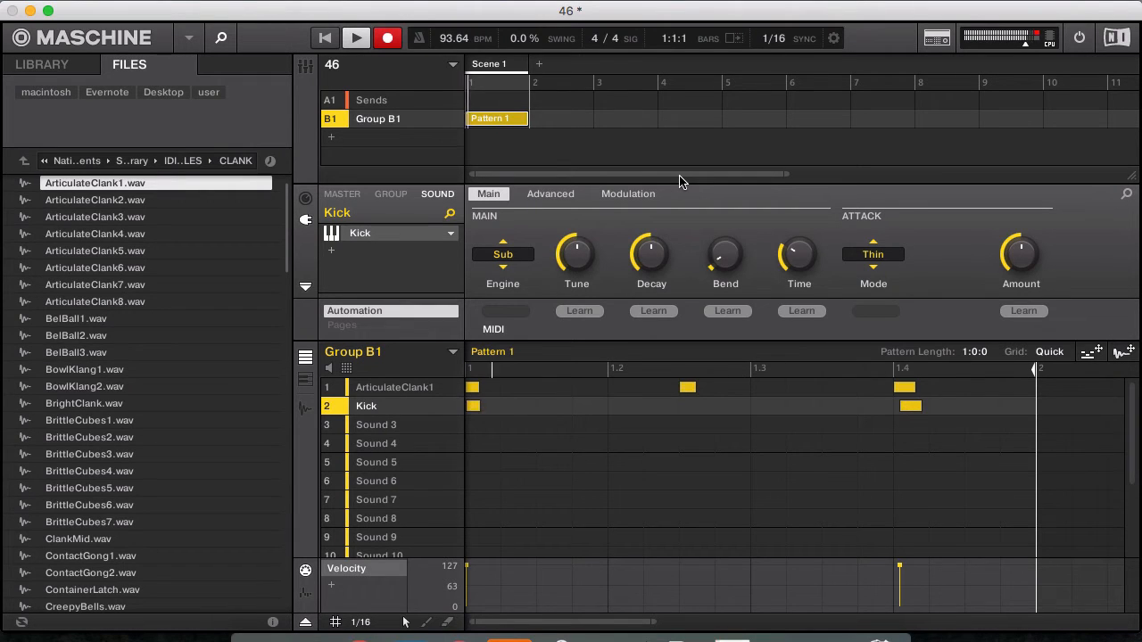
{"action": "key", "text": "r"}
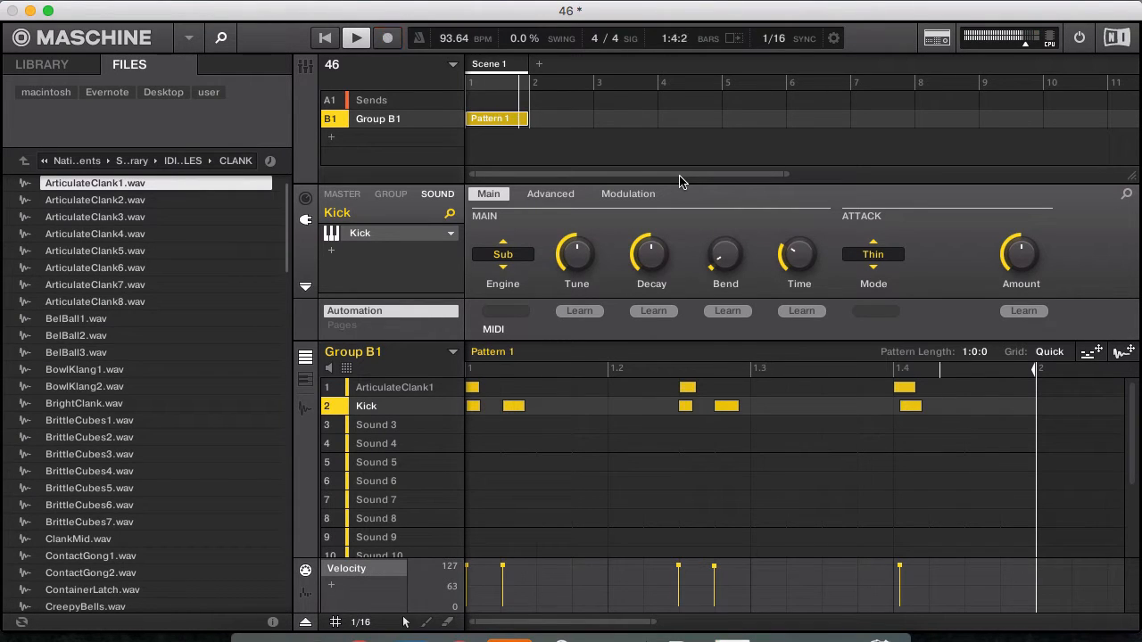
{"action": "key", "text": "super+u"}
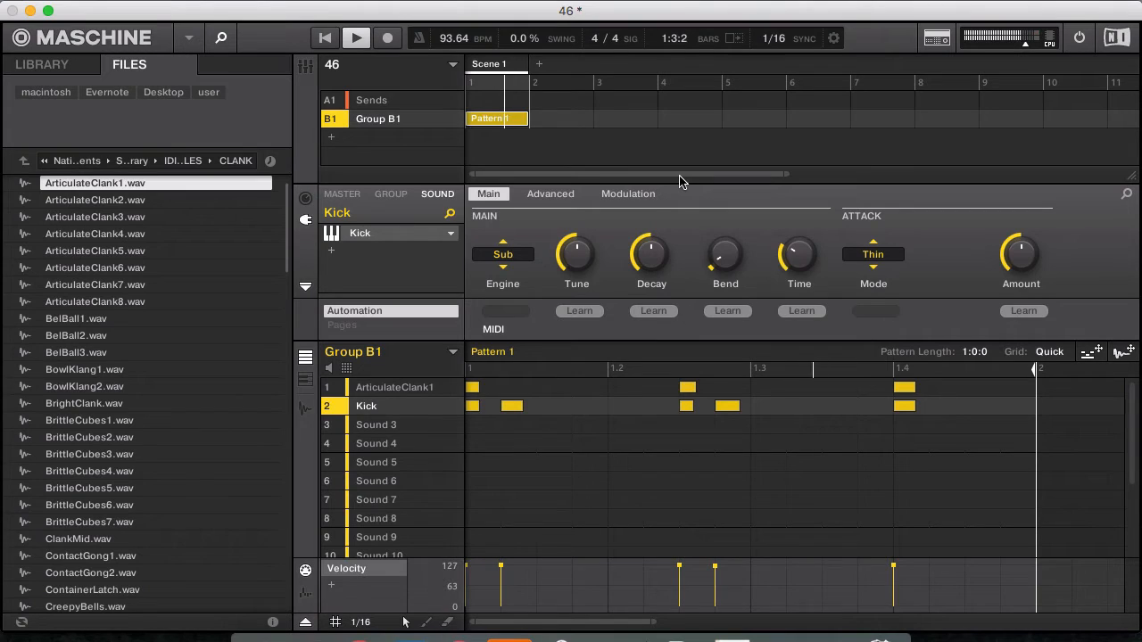
{"action": "key", "text": "super+z"}
{"action": "key", "text": "super+z"}
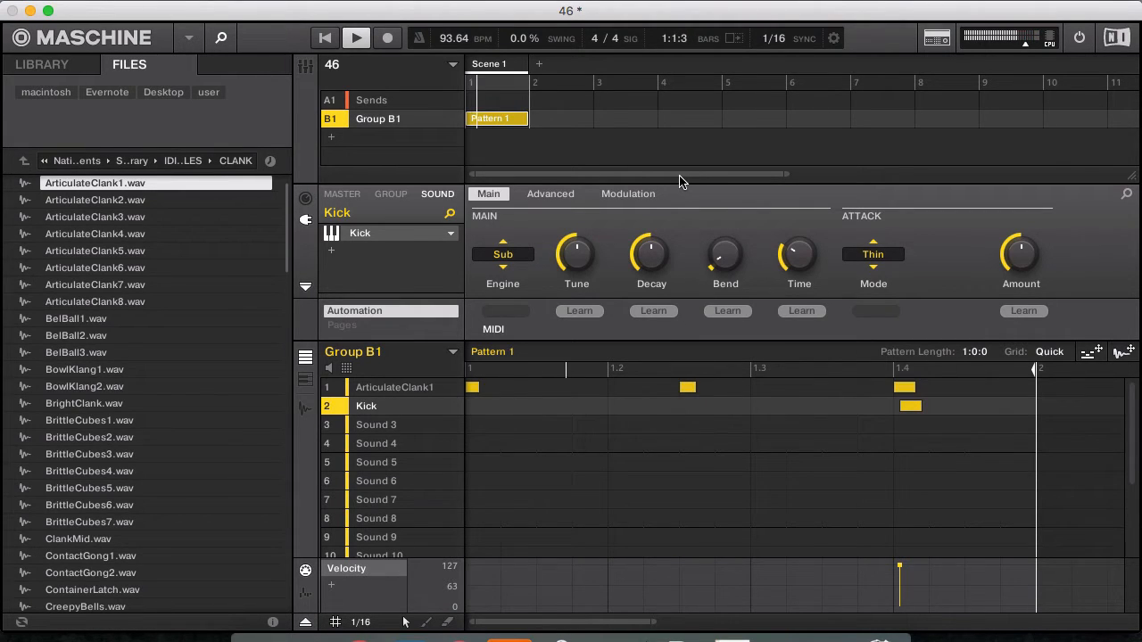
{"action": "key", "text": "super+z"}
Record five kick hits on Sound 2 around the clank hits in Pattern 1 and quantize them.
{"action": "key", "text": "r"}
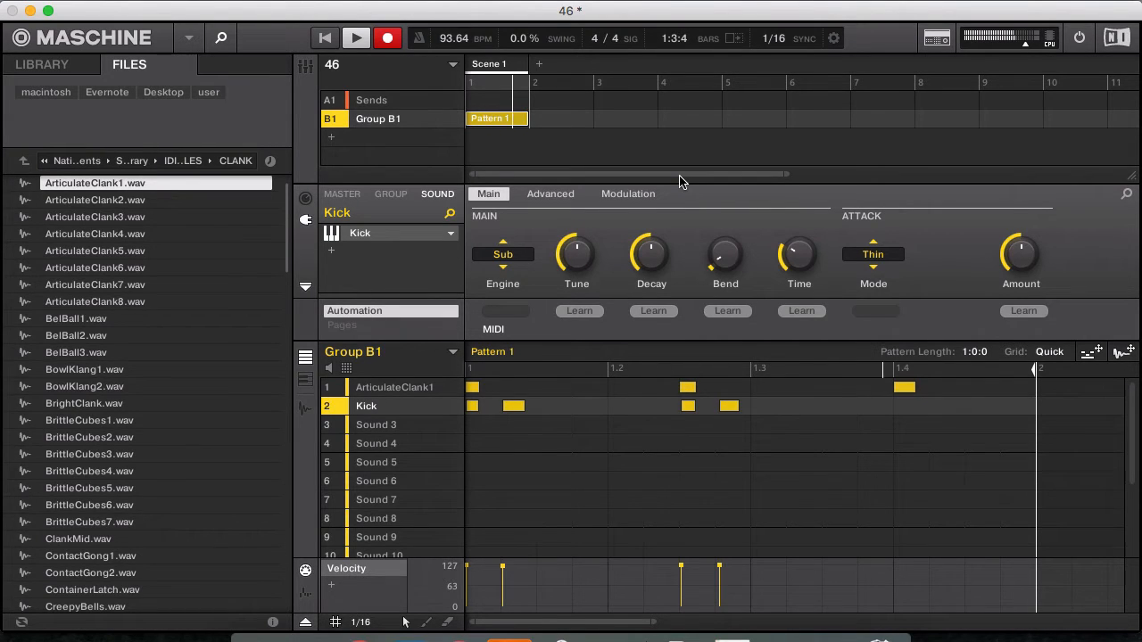
{"action": "key", "text": "r"}
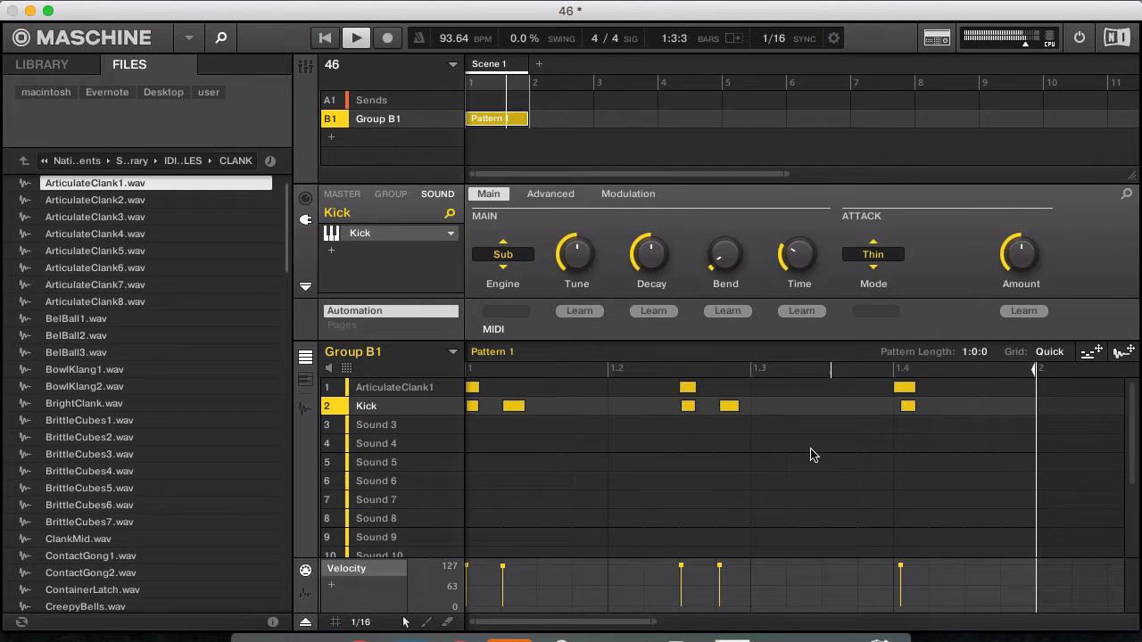
{"action": "left_click", "coordinate": [336, 623]}
Raise the system output volume to maximum.
{"action": "key", "text": "XF86AudioRaiseVolume"}
{"action": "key", "text": "XF86AudioRaiseVolume"}
{"action": "key", "text": "XF86AudioRaiseVolume"}
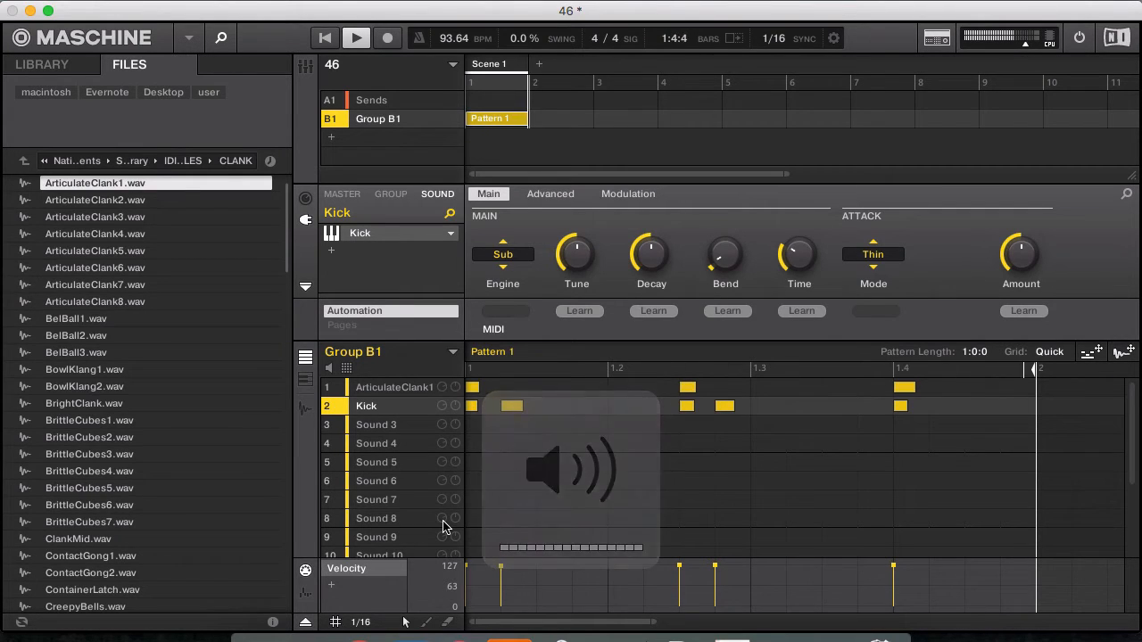
Load a second internal Drumsynth Kick into Sound 3.
{"action": "left_click", "coordinate": [406, 428]}
{"action": "left_click", "coordinate": [339, 233]}
{"action": "mouse_move", "coordinate": [442, 267]}
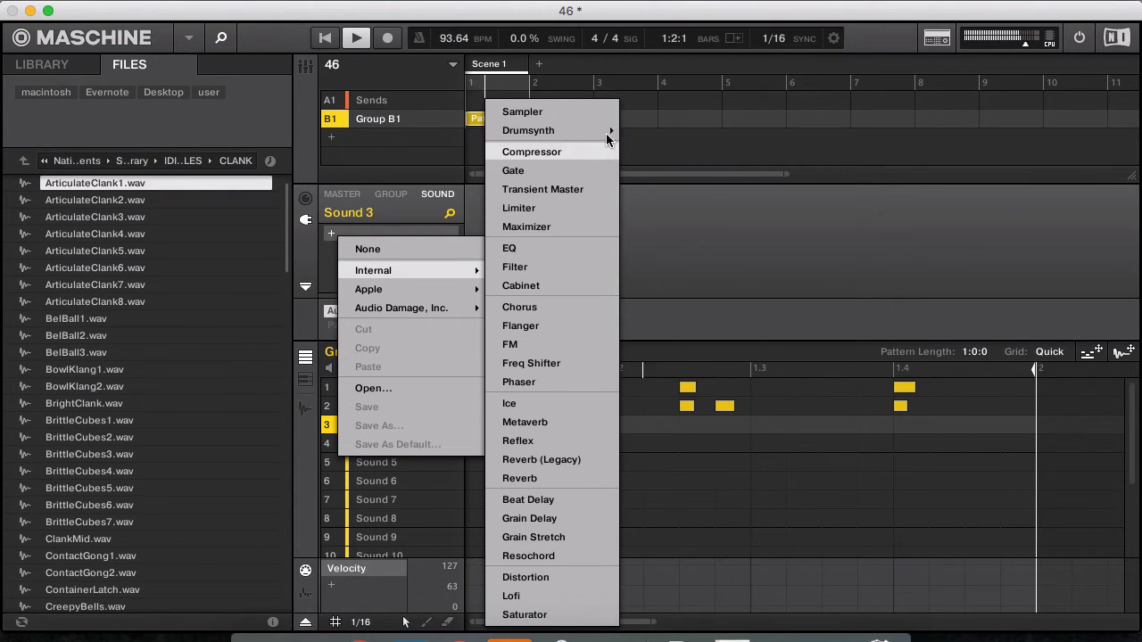
{"action": "mouse_move", "coordinate": [571, 130]}
{"action": "left_click", "coordinate": [641, 131]}
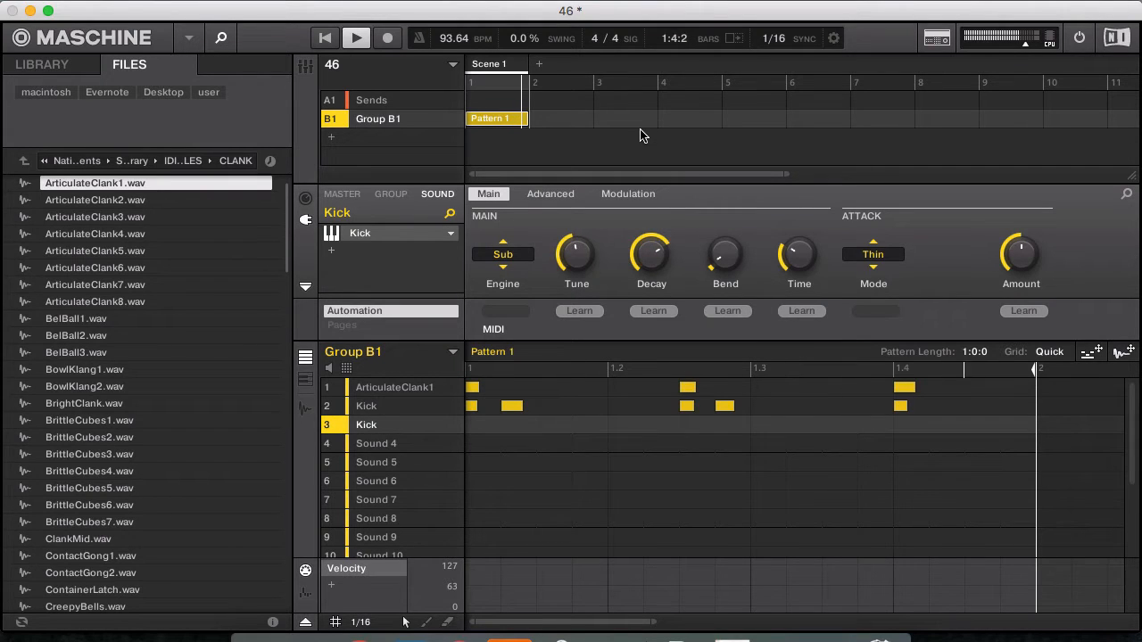
Record one sustained note on the Sound 3 kick from the start of Pattern 1 to beat 1.3.
{"action": "key", "text": "Down"}
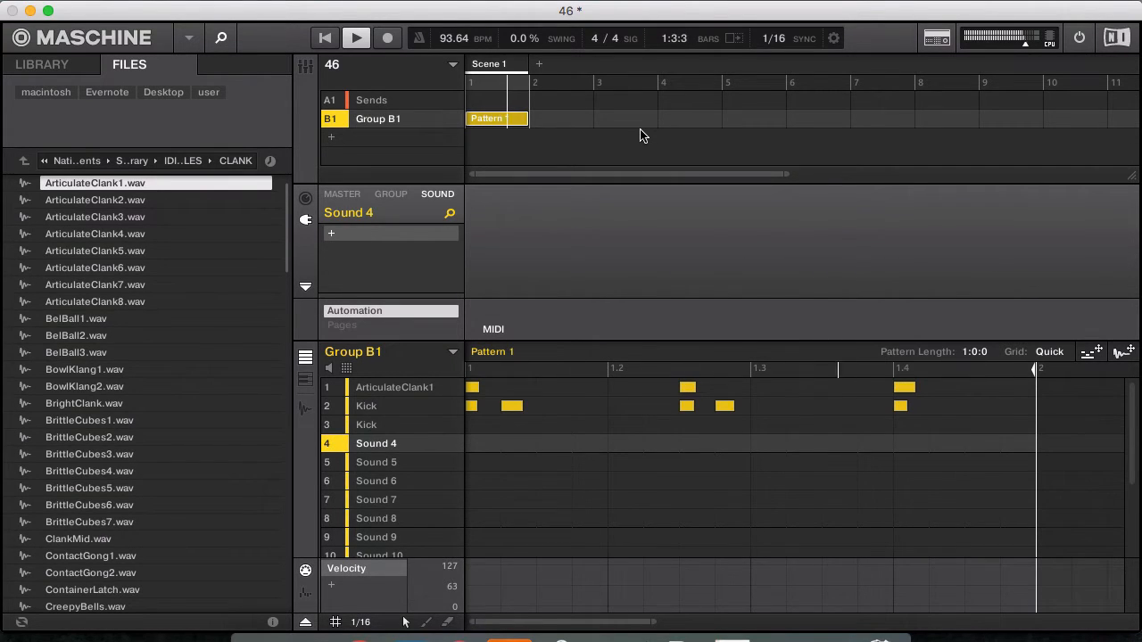
{"action": "key", "text": "Up"}
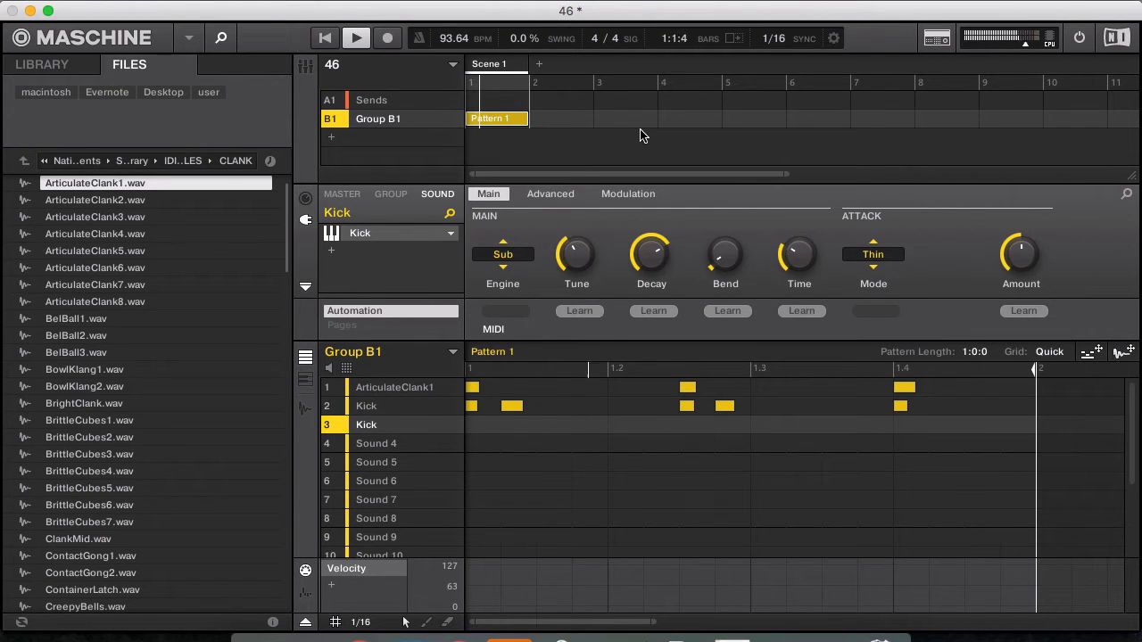
{"action": "key", "text": "XF86AudioRaiseVolume"}
{"action": "key", "text": "super+r"}
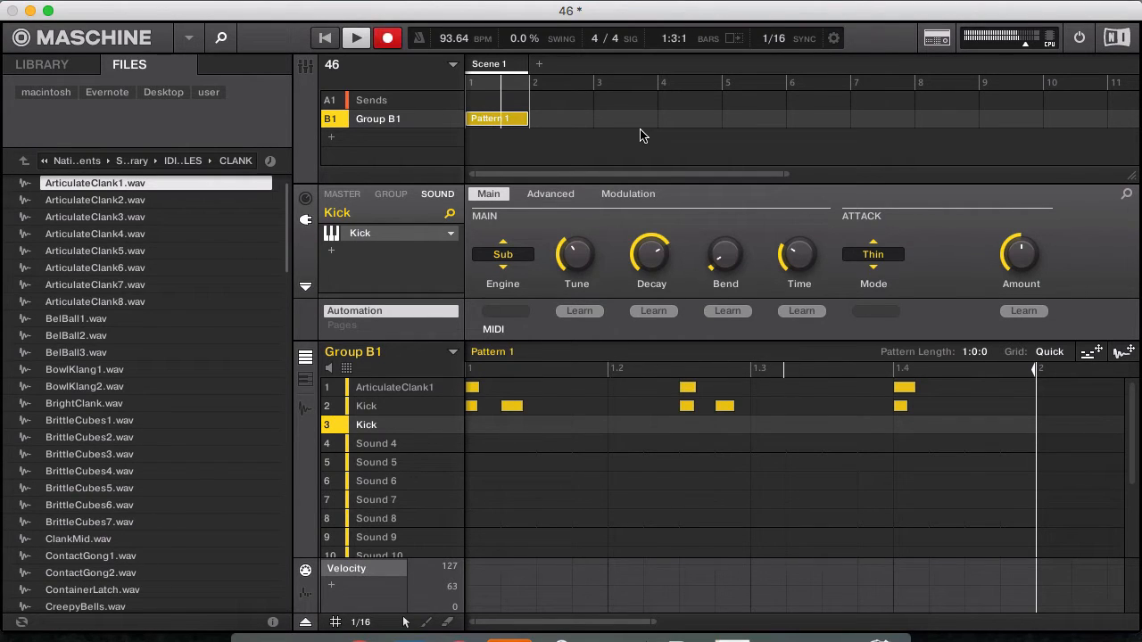
{"action": "key", "text": "x"}
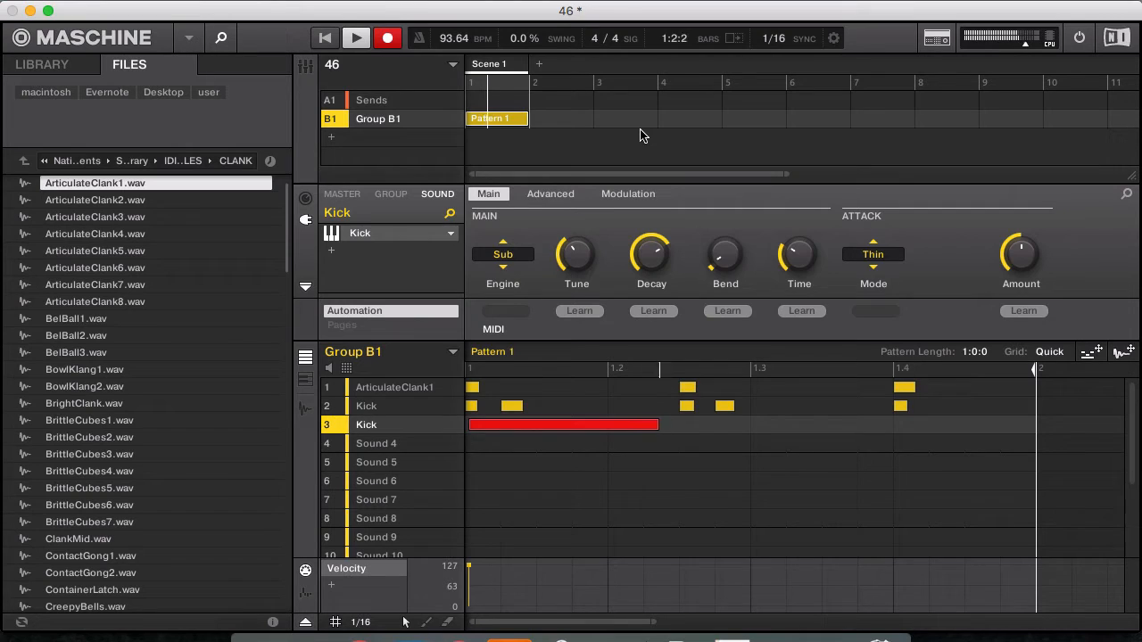
{"action": "key", "text": "super+r"}
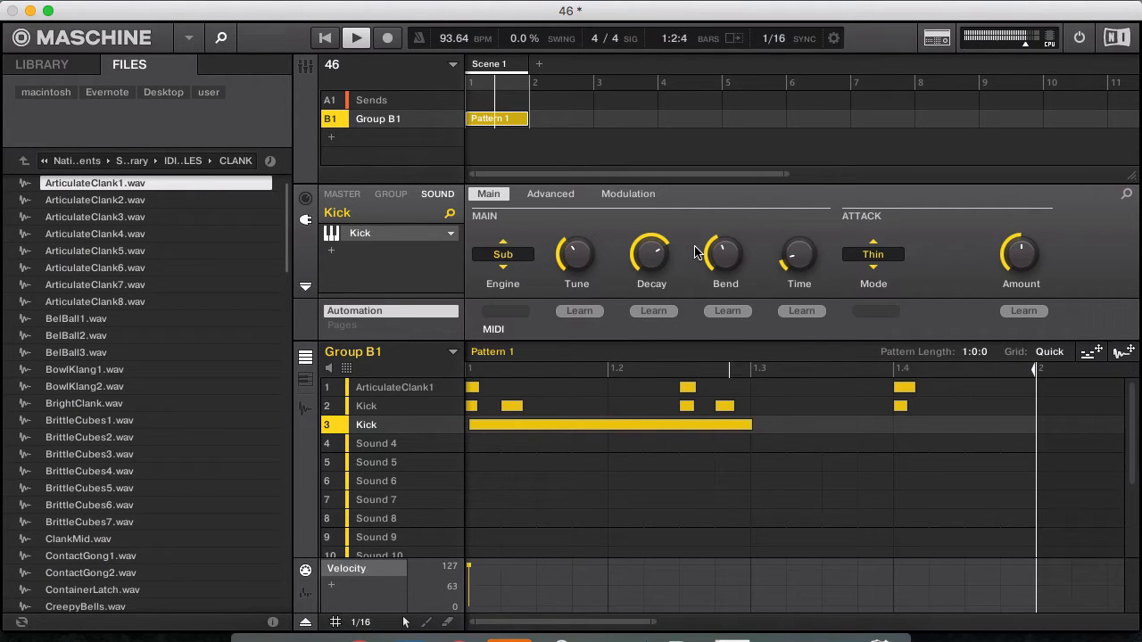
Shorten the Sound 2 kick's decay and raise its bend, and cut the low and high gain in ArticulateClank1's EQ.
{"action": "left_click", "coordinate": [395, 404]}
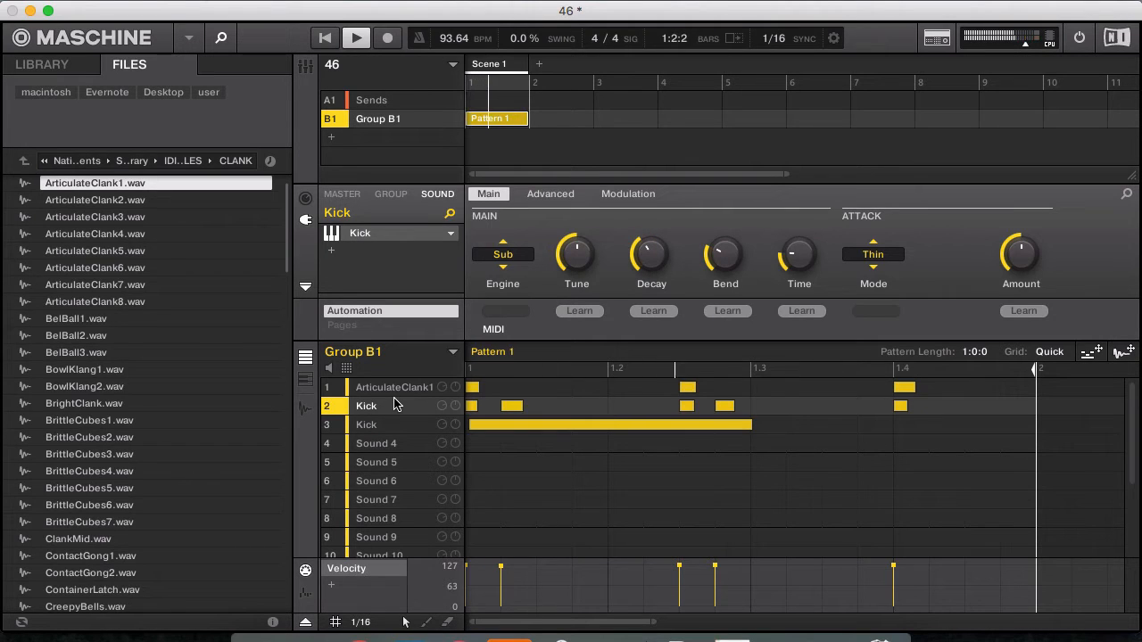
{"action": "left_click", "coordinate": [392, 386]}
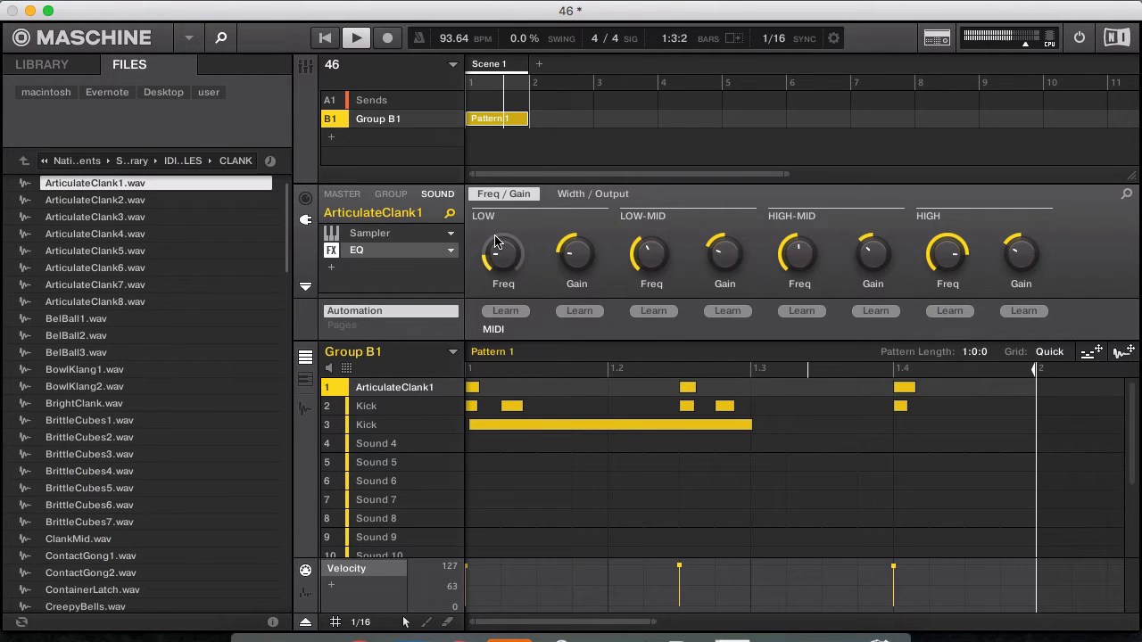
Add a Cabinet effect after the EQ on the ArticulateClank1 sound.
{"action": "left_click", "coordinate": [331, 267]}
{"action": "mouse_move", "coordinate": [369, 300]}
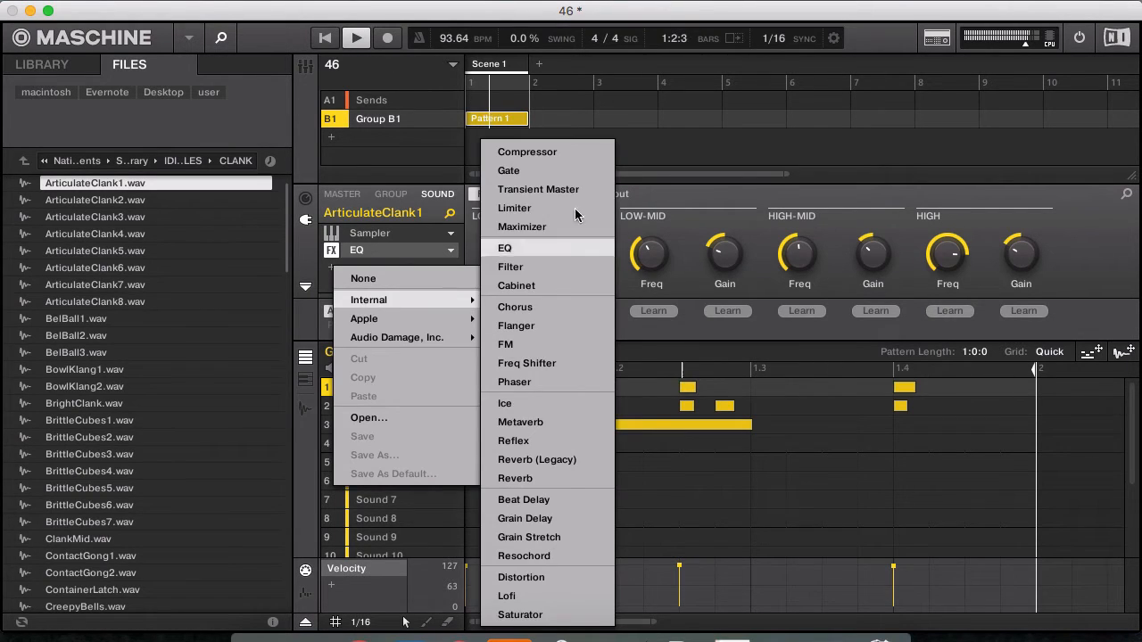
{"action": "left_click", "coordinate": [589, 284]}
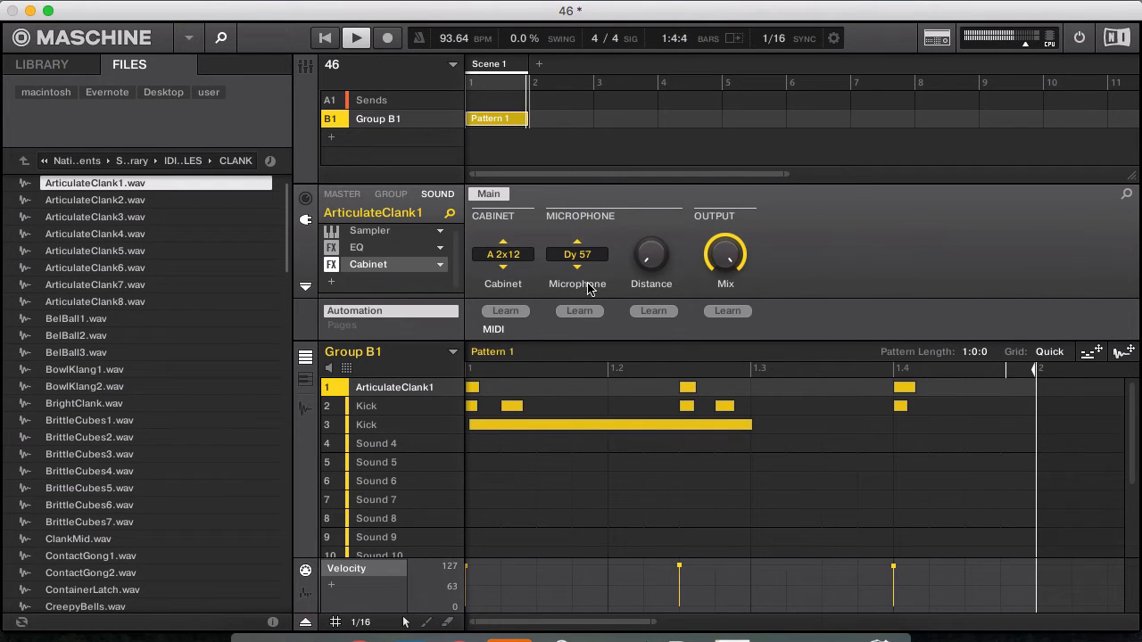
Try Metaverb in place of the Cabinet effect on ArticulateClank1, and clear that effect slot.
{"action": "left_click", "coordinate": [440, 266]}
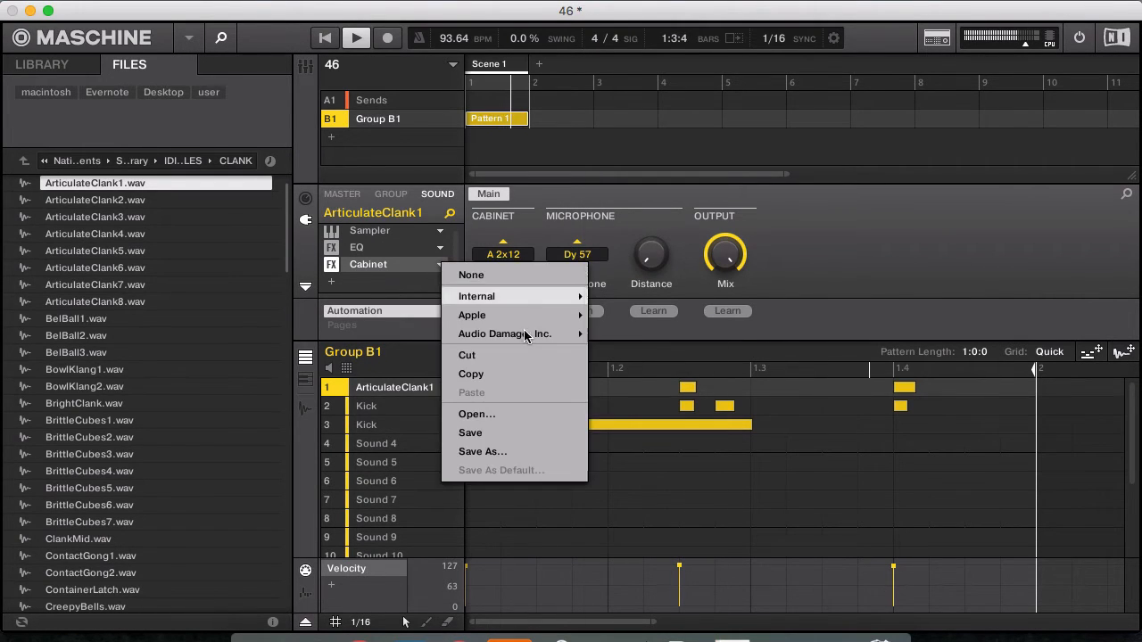
{"action": "mouse_move", "coordinate": [546, 296]}
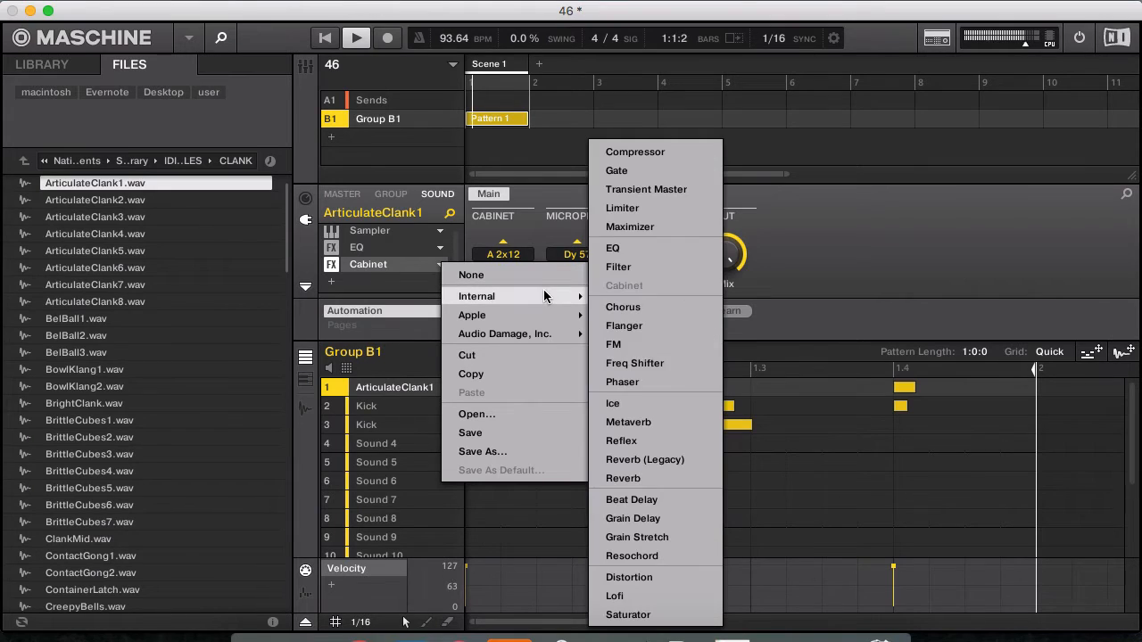
{"action": "left_click", "coordinate": [649, 421]}
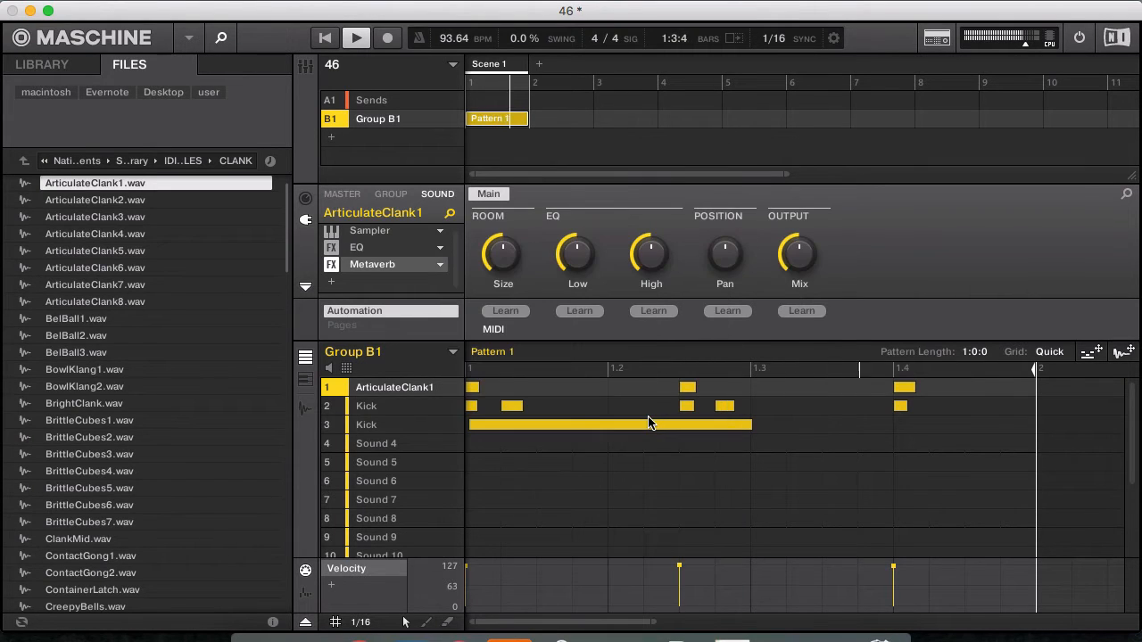
{"action": "left_click", "coordinate": [441, 269]}
{"action": "left_click", "coordinate": [470, 275]}
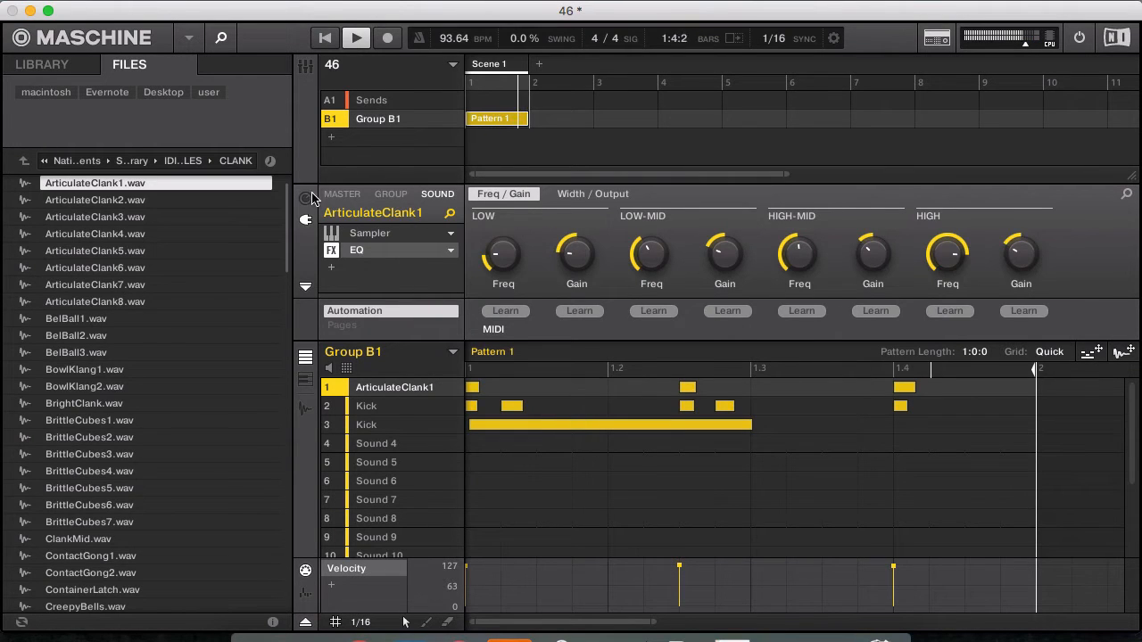
Route ArticulateClank1's Aux 1 output to the Metaverb send (A1:S1) after trying Grain Delay, and lower the send level.
{"action": "left_click", "coordinate": [305, 197]}
{"action": "left_click", "coordinate": [523, 261]}
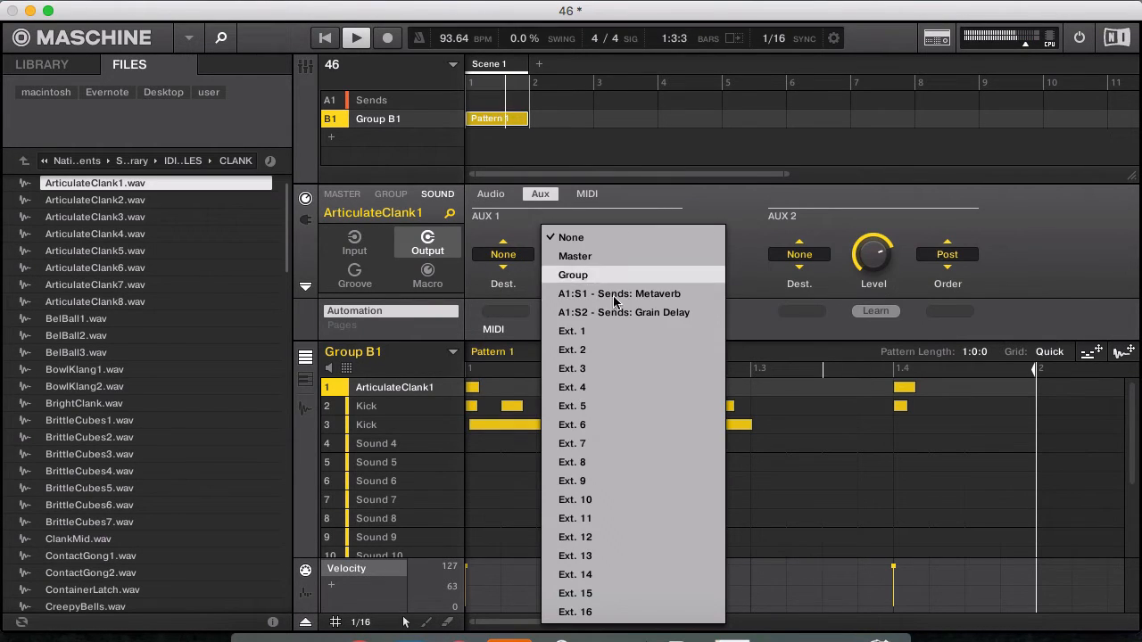
{"action": "left_click", "coordinate": [613, 313]}
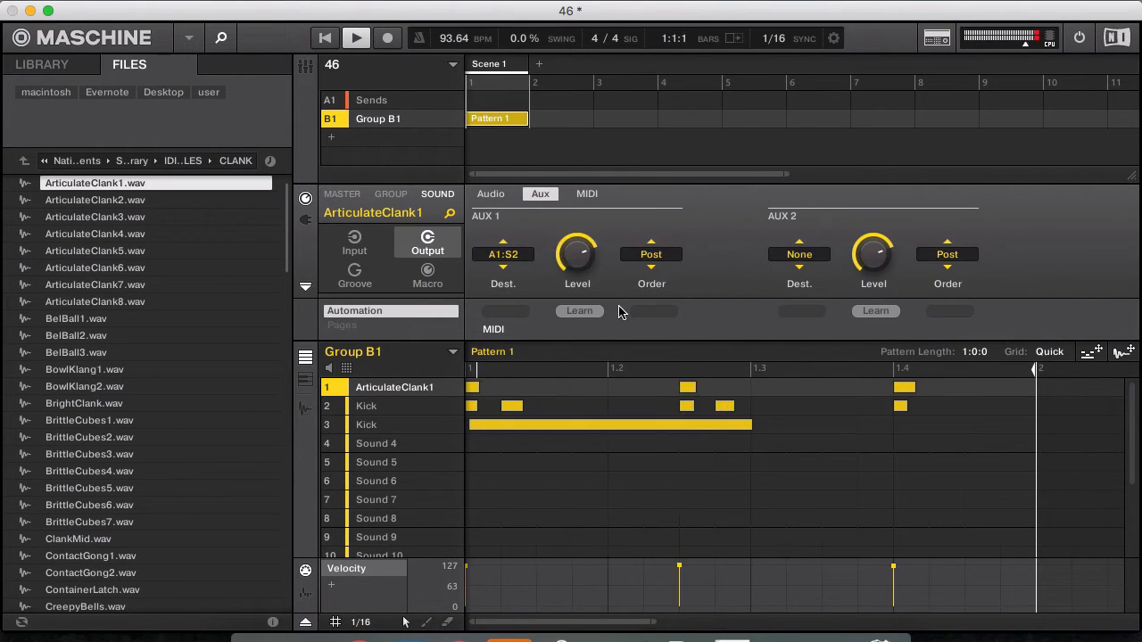
{"action": "left_click", "coordinate": [502, 258]}
{"action": "left_click", "coordinate": [569, 295]}
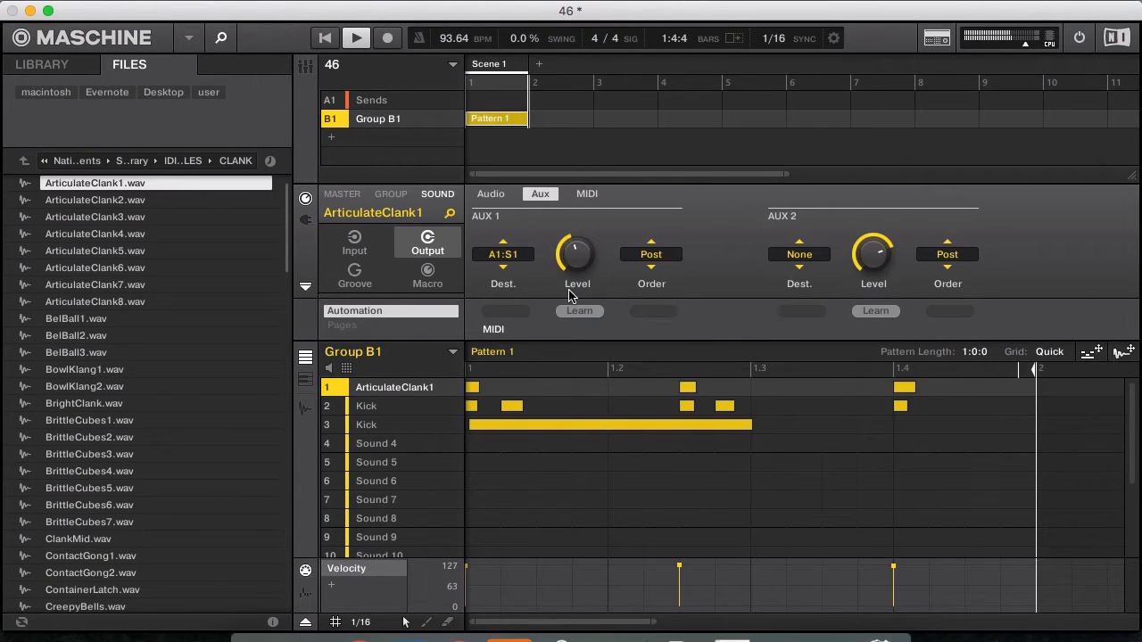
Add an internal Reverb in Plate mode after the EQ on ArticulateClank1.
{"action": "left_click", "coordinate": [305, 219]}
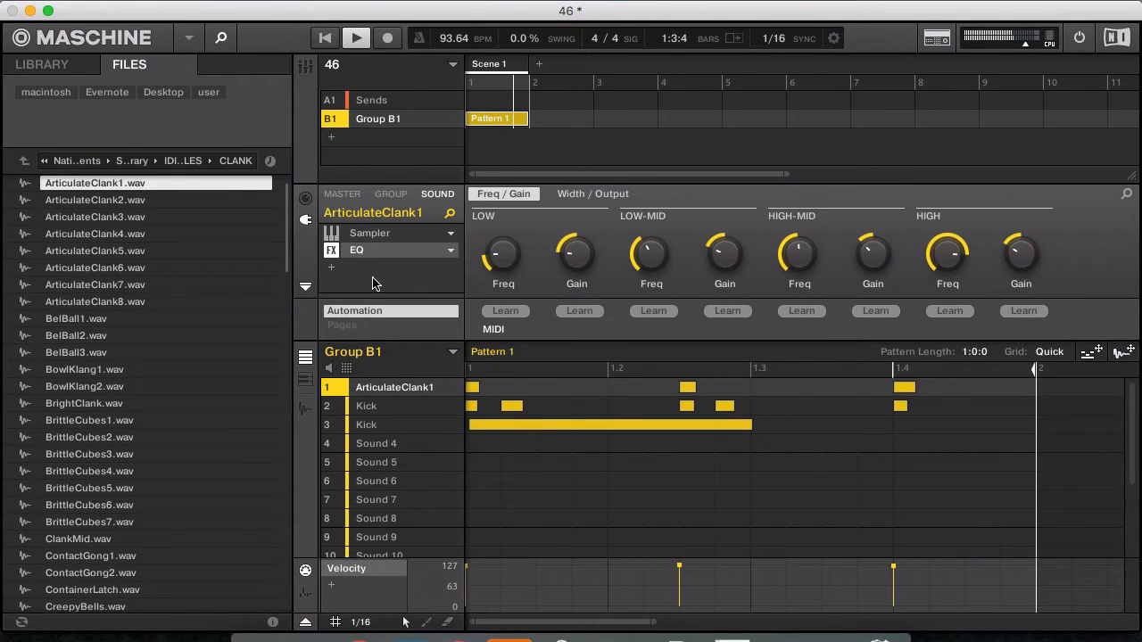
{"action": "left_click", "coordinate": [332, 270]}
{"action": "mouse_move", "coordinate": [459, 303]}
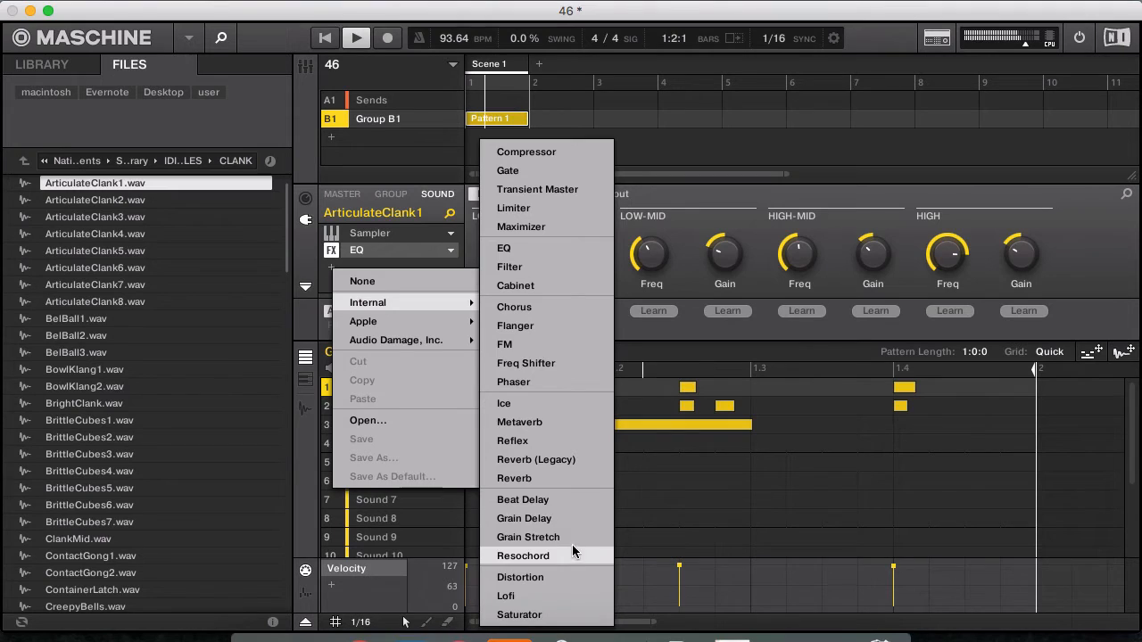
{"action": "left_click", "coordinate": [568, 477]}
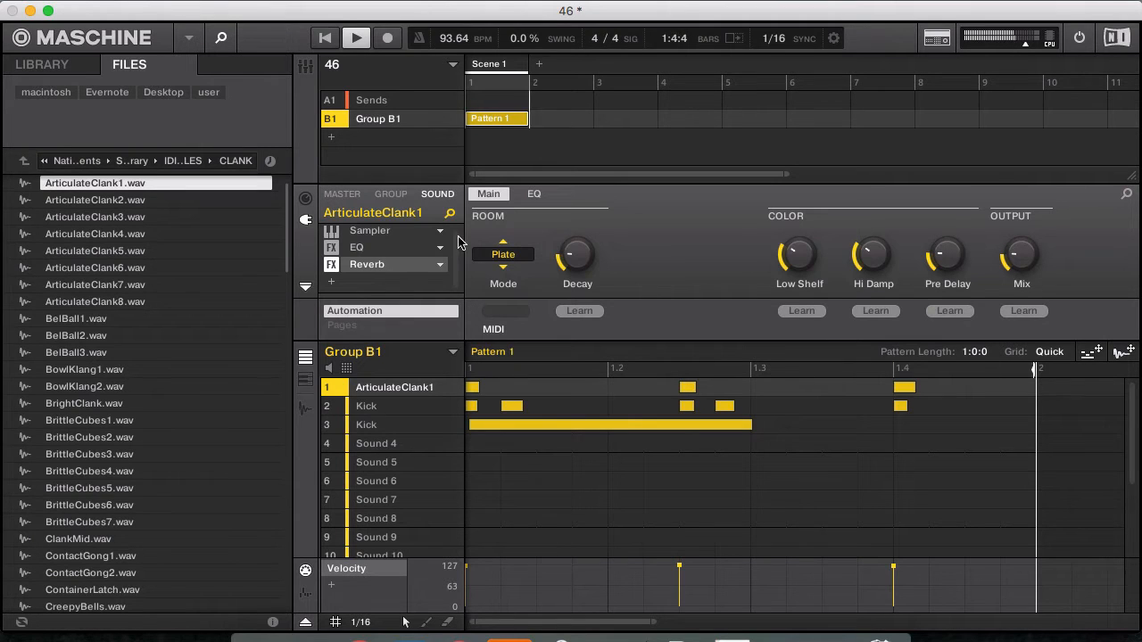
Add a second EQ after the Reverb on ArticulateClank1, cutting its low, low-mid and high-mid gain.
{"action": "left_click", "coordinate": [332, 282]}
{"action": "mouse_move", "coordinate": [388, 312]}
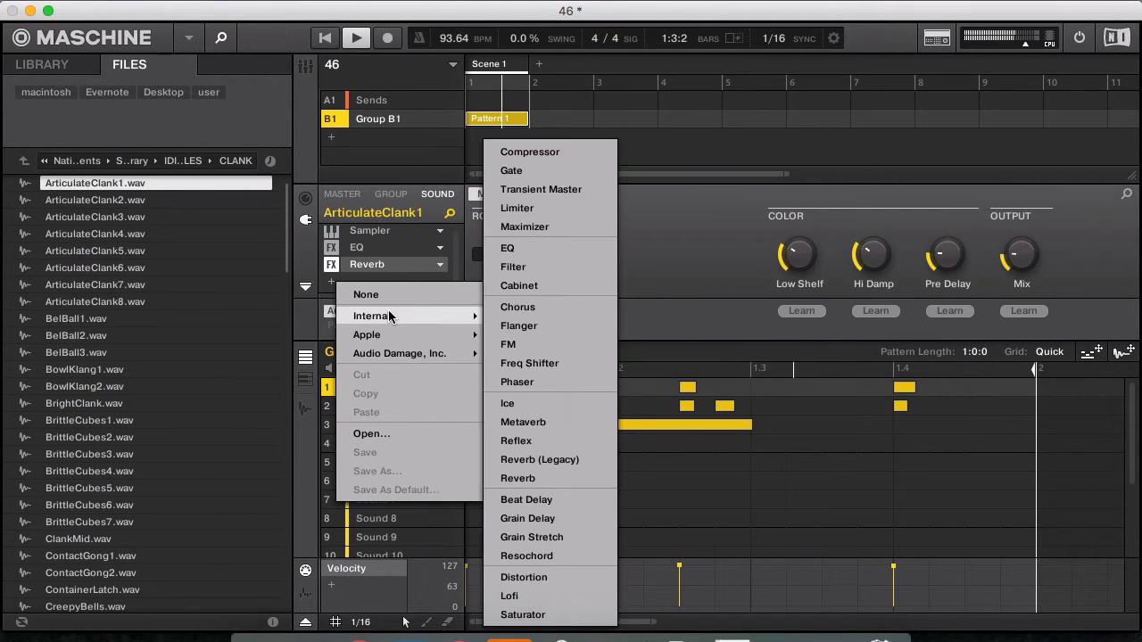
{"action": "left_click", "coordinate": [540, 248]}
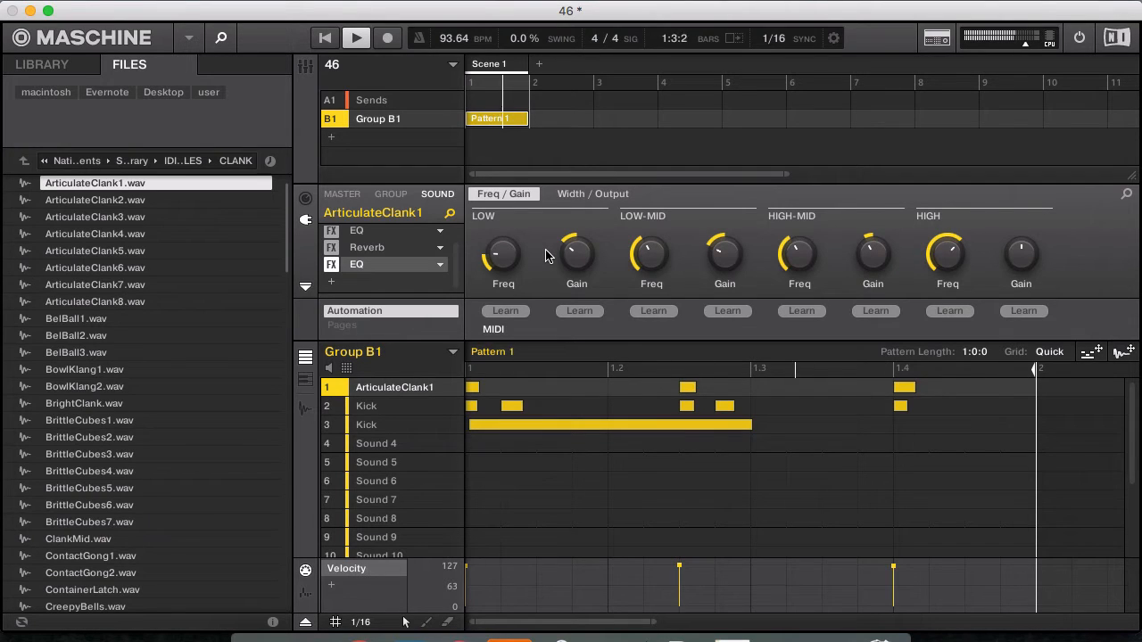
{"action": "scroll", "coordinate": [546, 256], "scroll_direction": "down", "scroll_amount": 1}
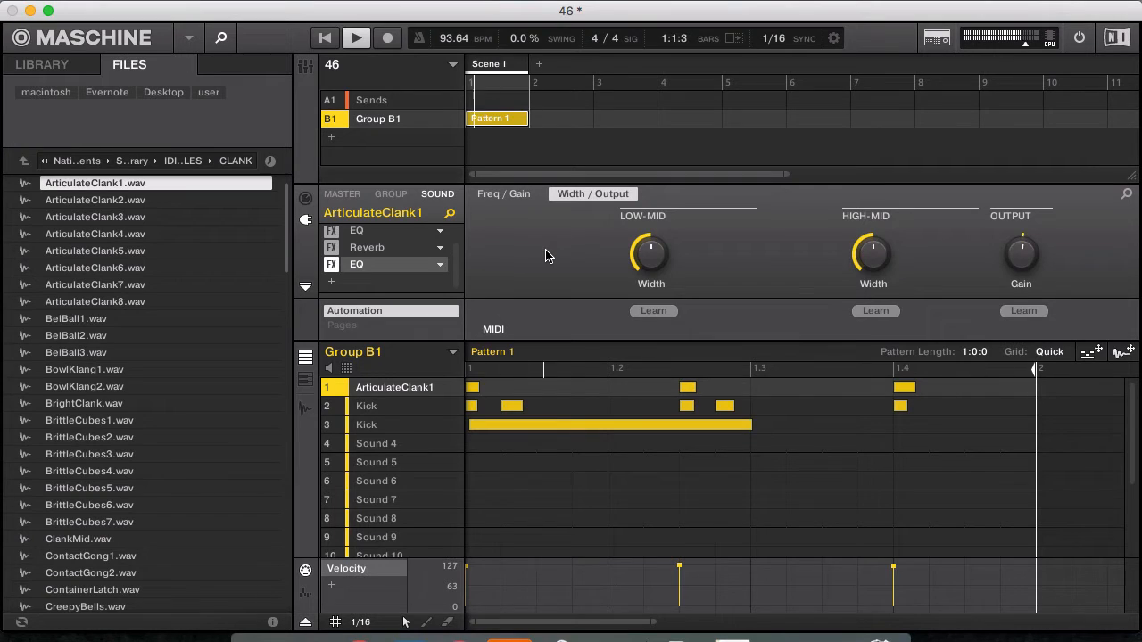
Audition samples in the CLANK folder and load ClankMid.wav into Sound 4.
{"action": "left_click", "coordinate": [398, 441]}
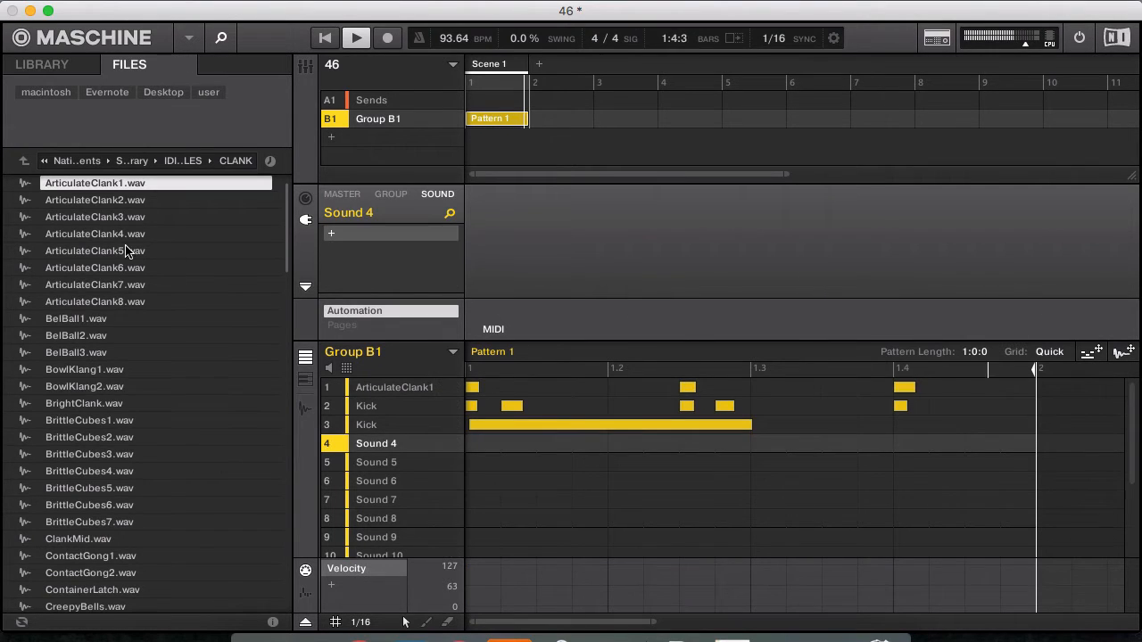
{"action": "left_click", "coordinate": [119, 403]}
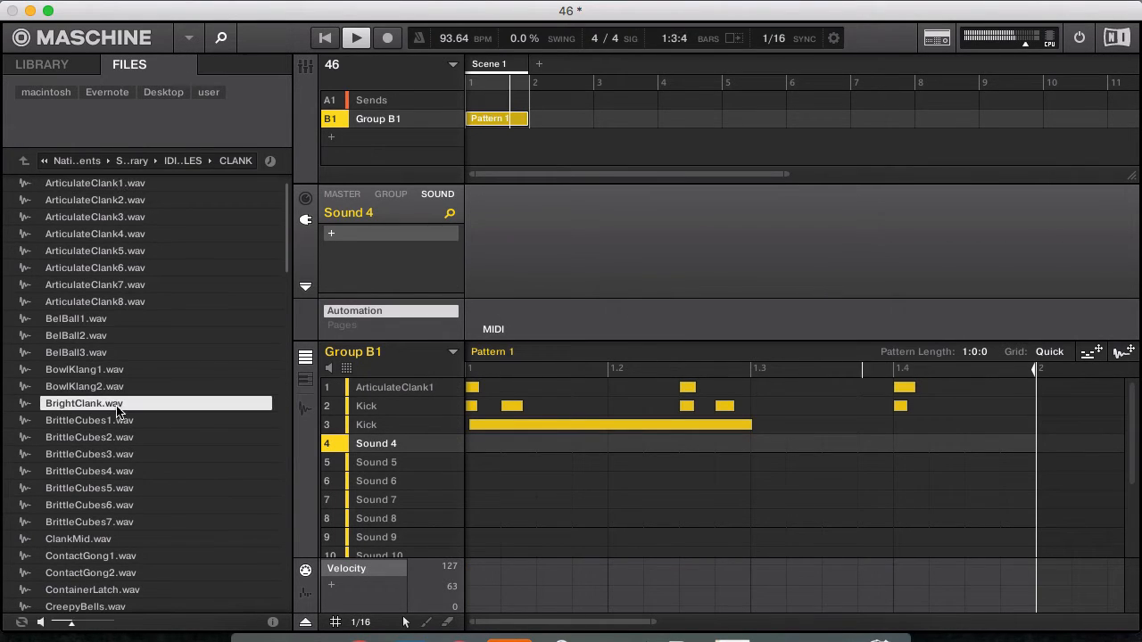
{"action": "key", "text": "Down"}
{"action": "key", "text": "Down"}
{"action": "left_click_drag", "start_coordinate": [104, 622], "coordinate": [98, 623]}
{"action": "left_click", "coordinate": [102, 539]}
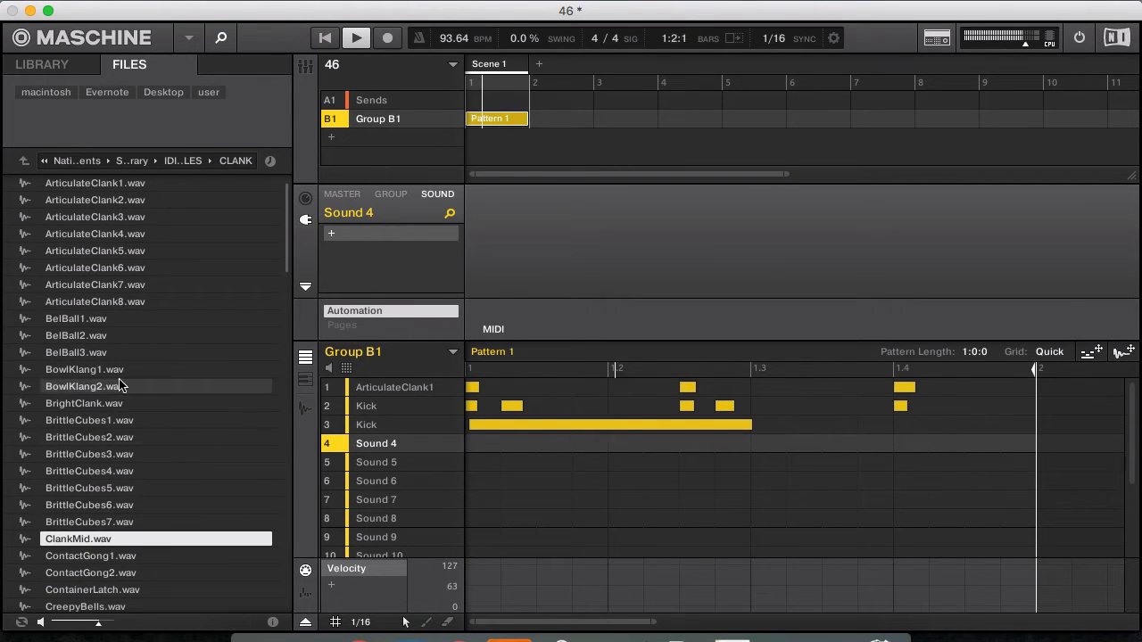
{"action": "double_click", "coordinate": [103, 539]}
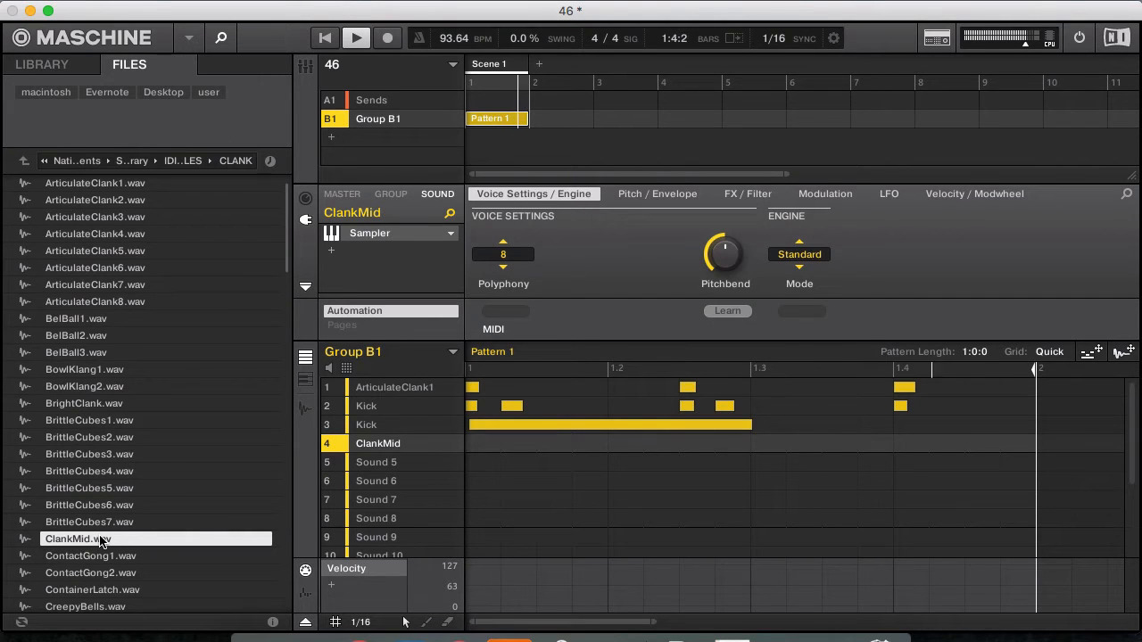
Record one ClankMid note about one beat long and shift it to start near beat 1.4.
{"action": "key", "text": "ctrl+space"}
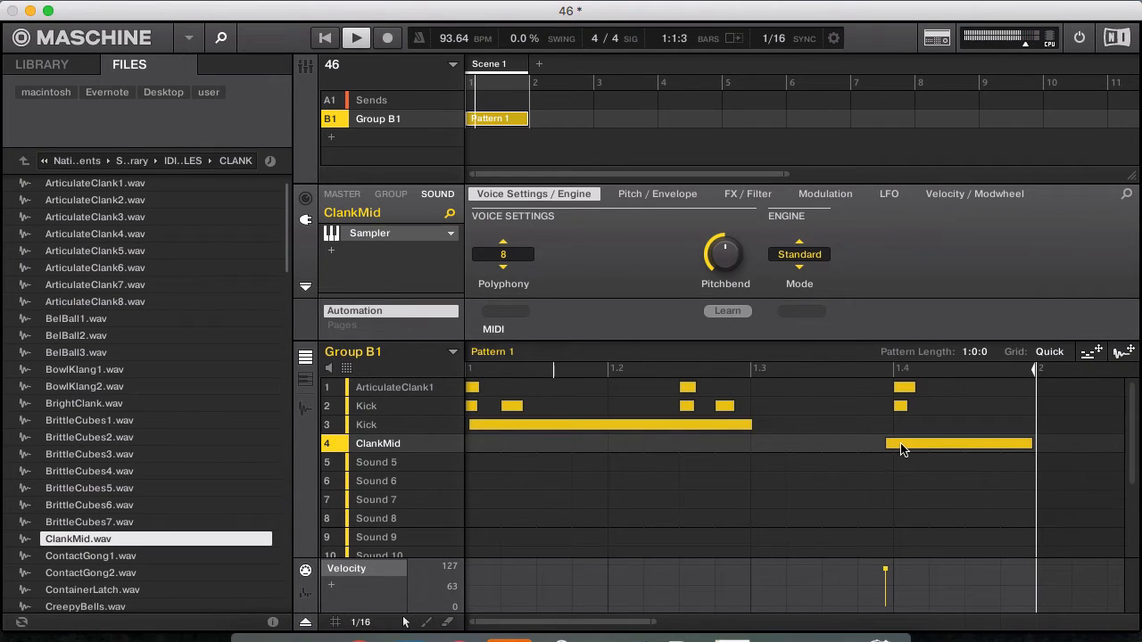
{"action": "left_click_drag", "start_coordinate": [900, 450], "coordinate": [919, 449]}
Switch ClankMid's amplitude envelope type to ADSR and lengthen its attack.
{"action": "left_click", "coordinate": [640, 194]}
{"action": "left_click", "coordinate": [739, 194]}
{"action": "left_click", "coordinate": [847, 195]}
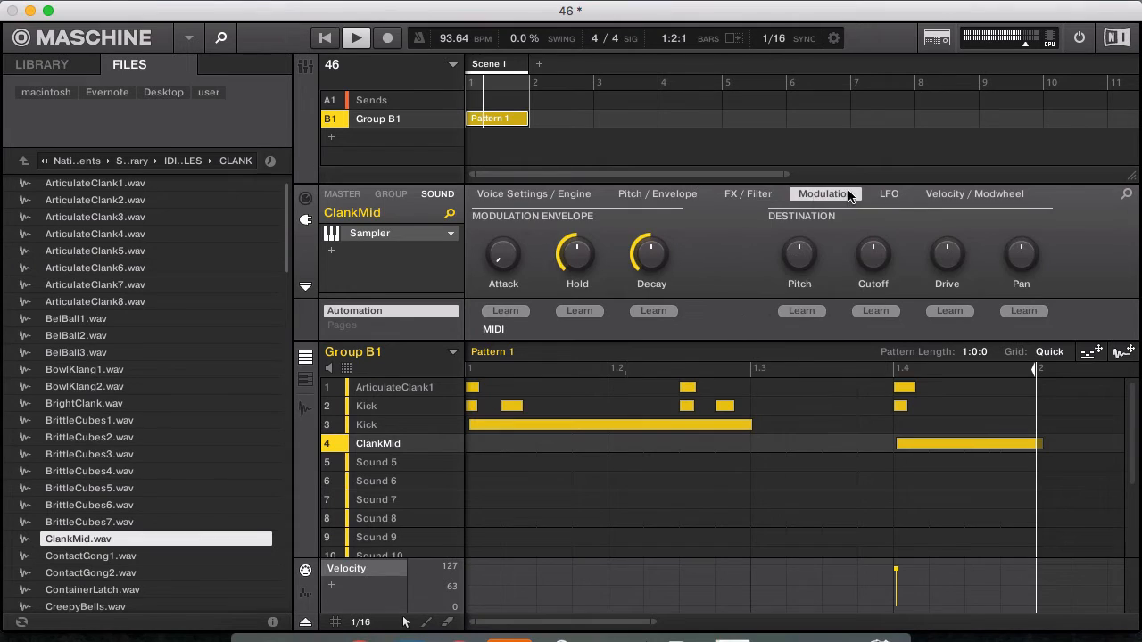
{"action": "left_click", "coordinate": [755, 194]}
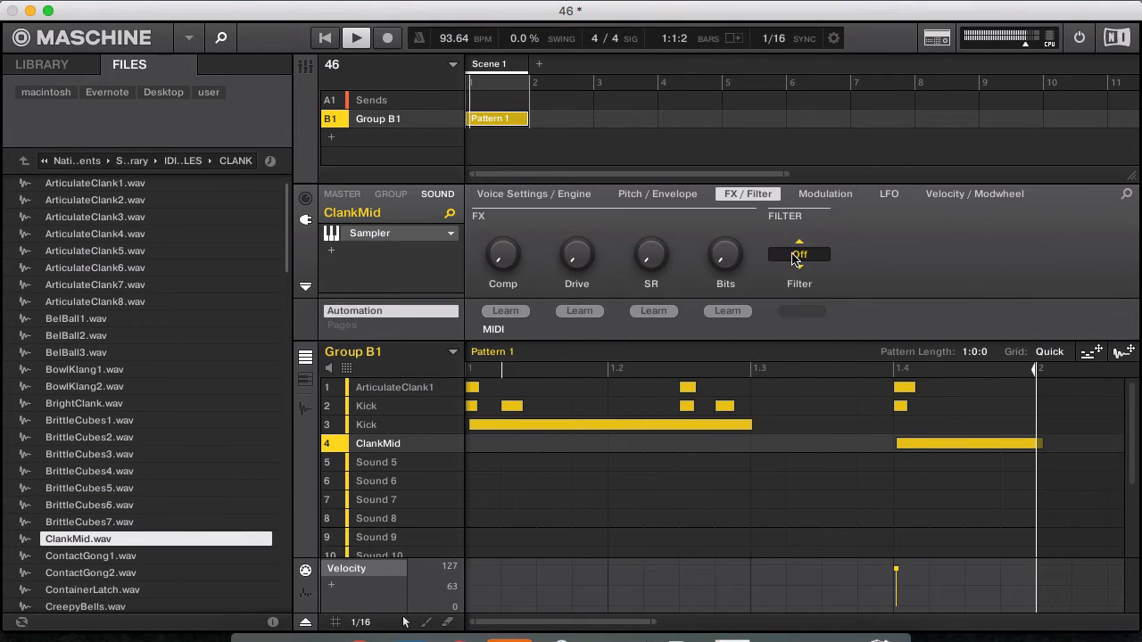
{"action": "left_click", "coordinate": [796, 257]}
{"action": "left_click", "coordinate": [775, 252]}
{"action": "left_click", "coordinate": [670, 198]}
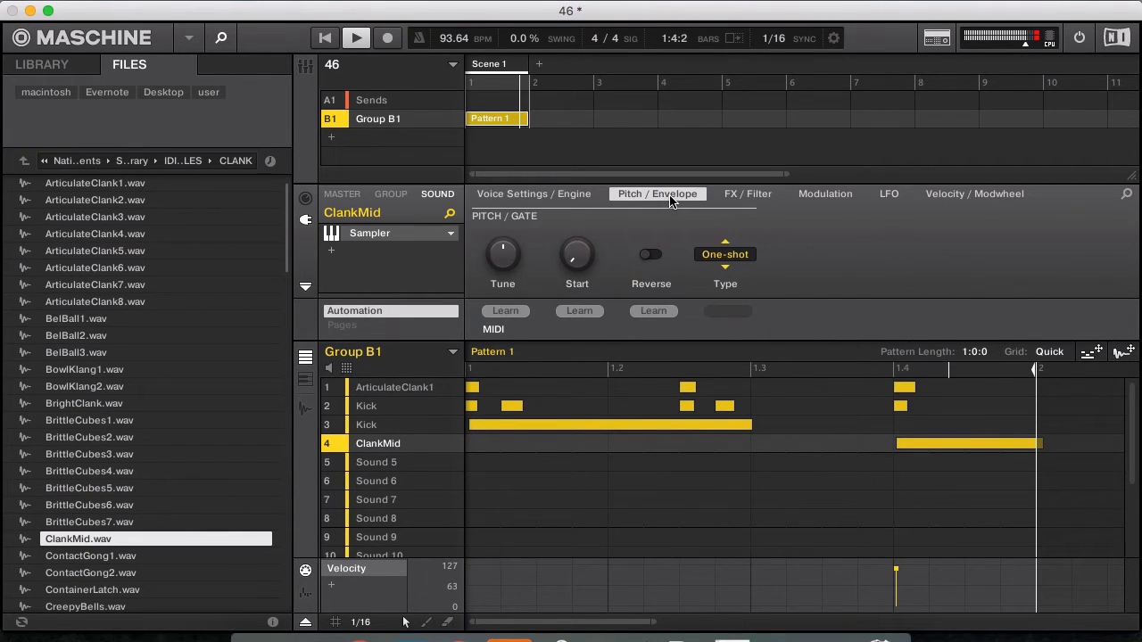
{"action": "left_click", "coordinate": [742, 259]}
{"action": "left_click", "coordinate": [758, 317]}
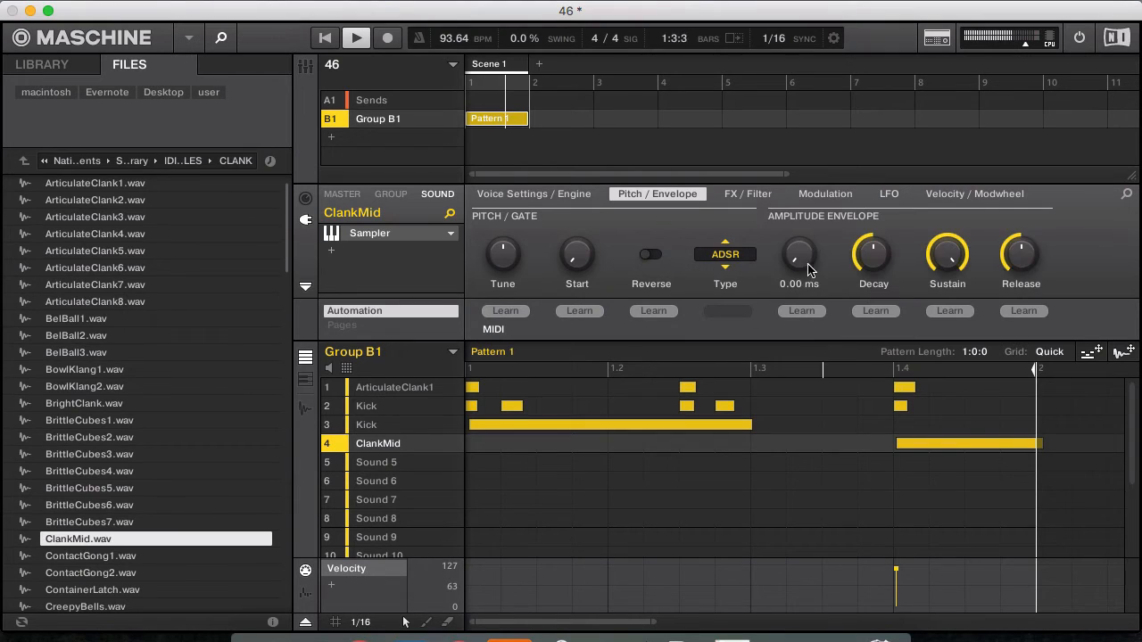
{"action": "left_click_drag", "start_coordinate": [810, 269], "coordinate": [809, 251]}
Align the ClankMid note with beat 1.4, and set its sampler's attack to 11.0 ms and play range start to 1618.
{"action": "left_click_drag", "start_coordinate": [920, 451], "coordinate": [917, 452]}
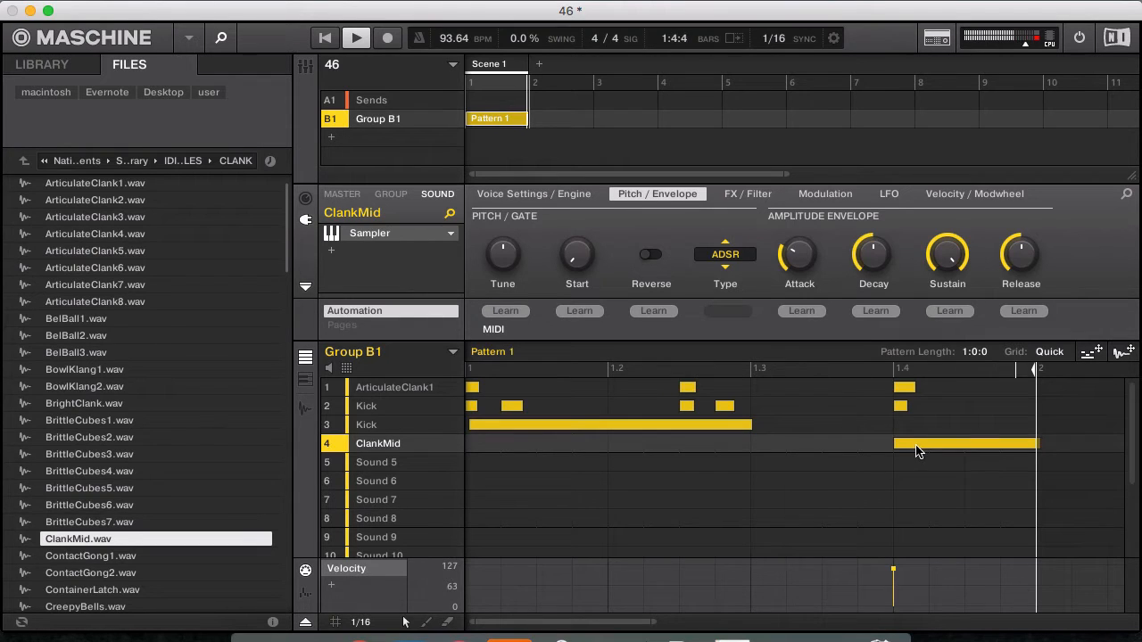
{"action": "mouse_move", "coordinate": [808, 264]}
{"action": "left_mouse_down"}
{"action": "mouse_move", "coordinate": [807, 241]}
{"action": "mouse_move", "coordinate": [806, 265]}
{"action": "left_mouse_up"}
{"action": "key", "text": "F2"}
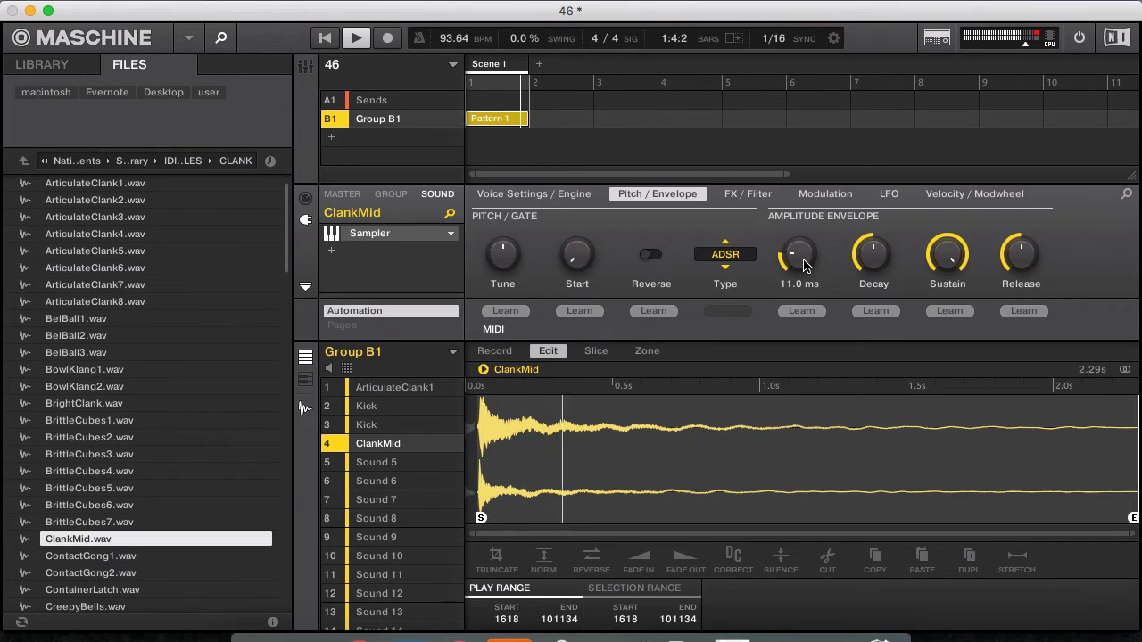
{"action": "key", "text": "F2"}
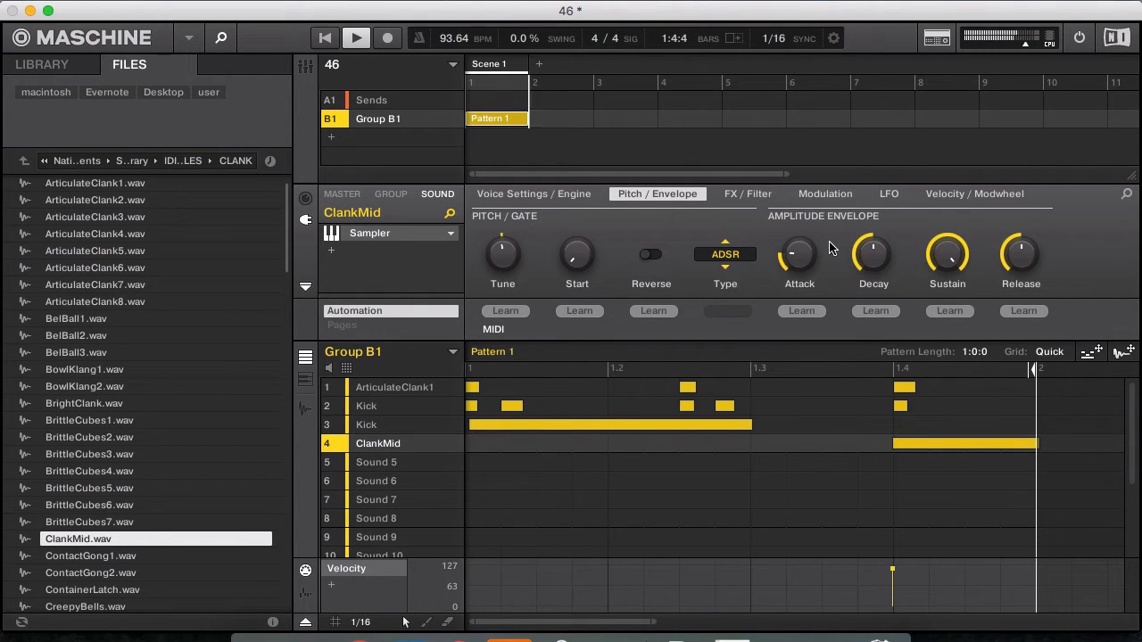
Lower ClankMid's sustain and lengthen its release, and add compression, drive and an EQ filter in its sampler.
{"action": "key", "text": "Up"}
{"action": "key", "text": "Down"}
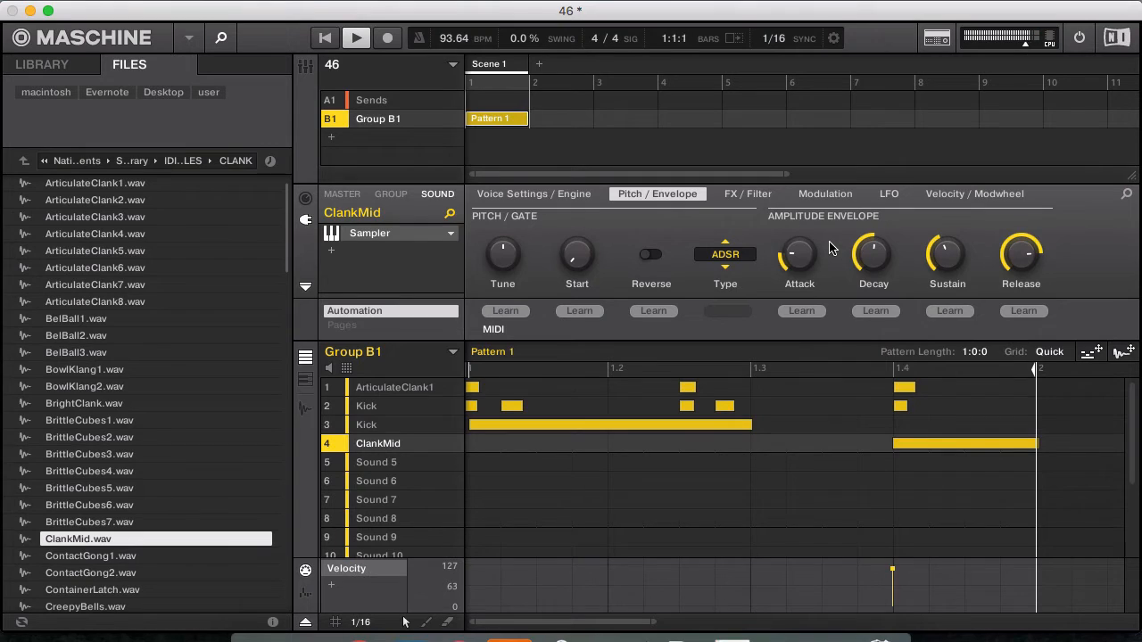
{"action": "key", "text": "Right"}
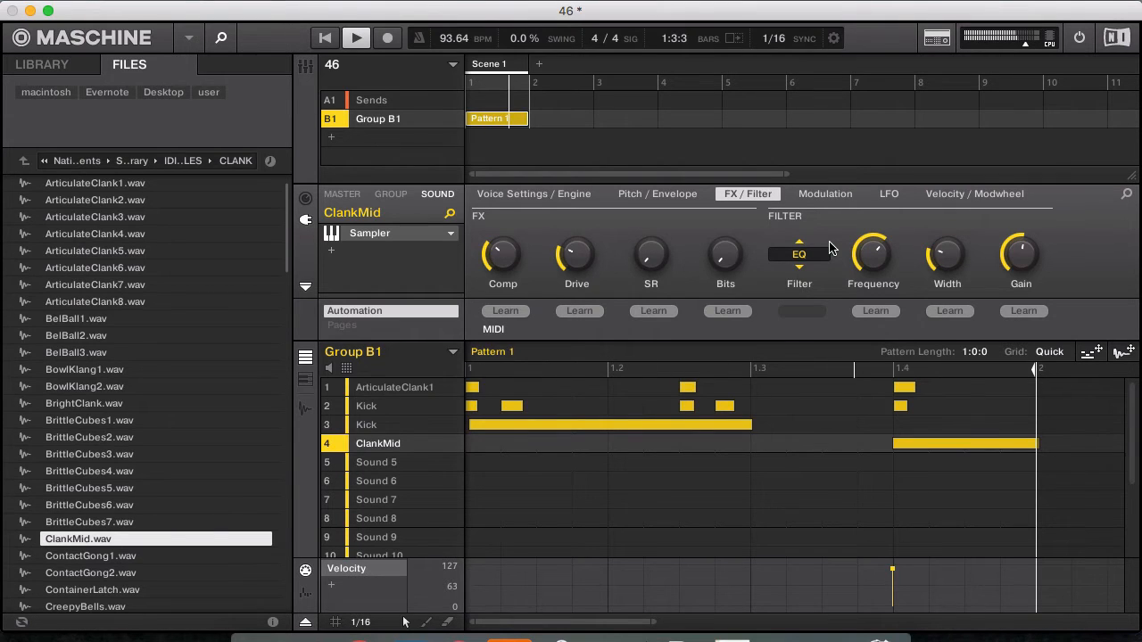
Load an internal Drumsynth Snare with the Pow engine into Sound 5 and record two hits in the second half of beat 4.
{"action": "left_click", "coordinate": [369, 466]}
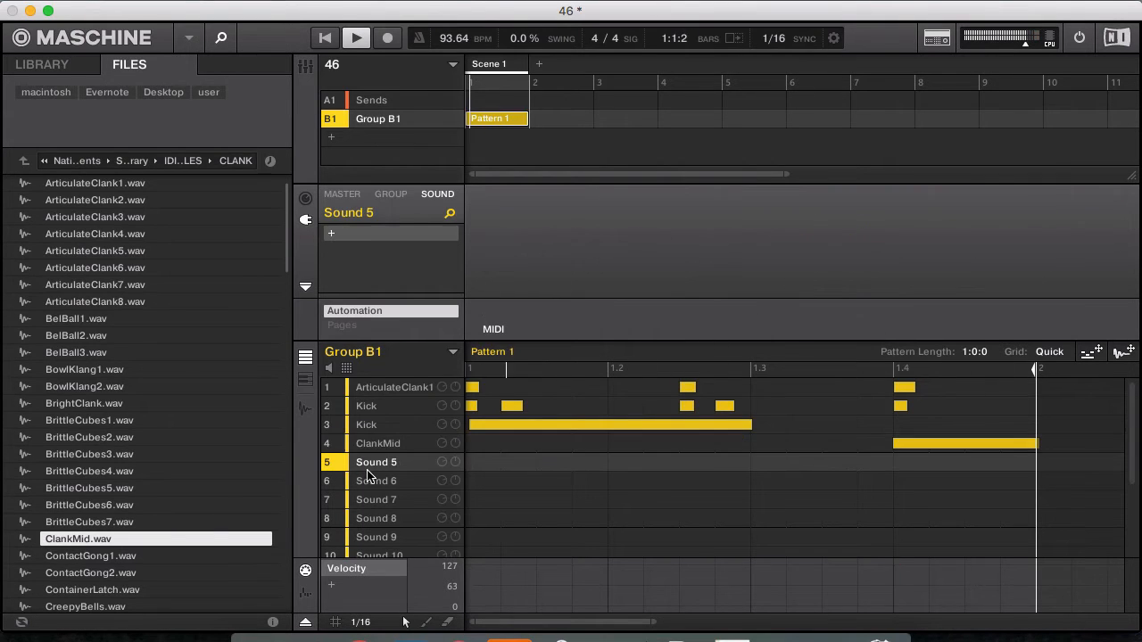
{"action": "left_click", "coordinate": [332, 237]}
{"action": "mouse_move", "coordinate": [451, 268]}
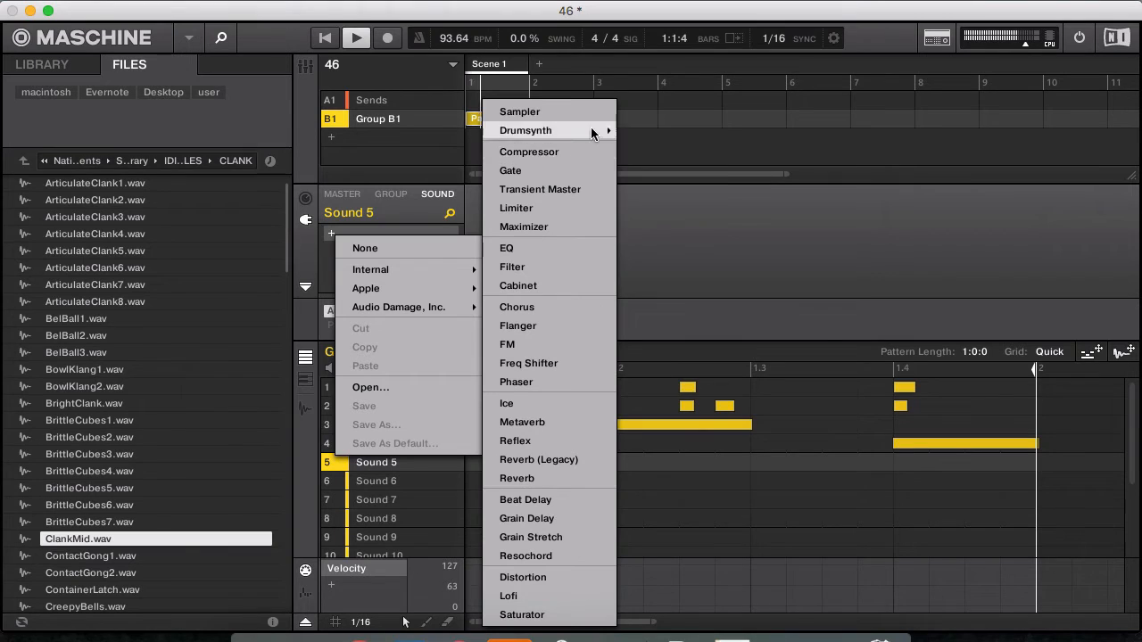
{"action": "mouse_move", "coordinate": [593, 132]}
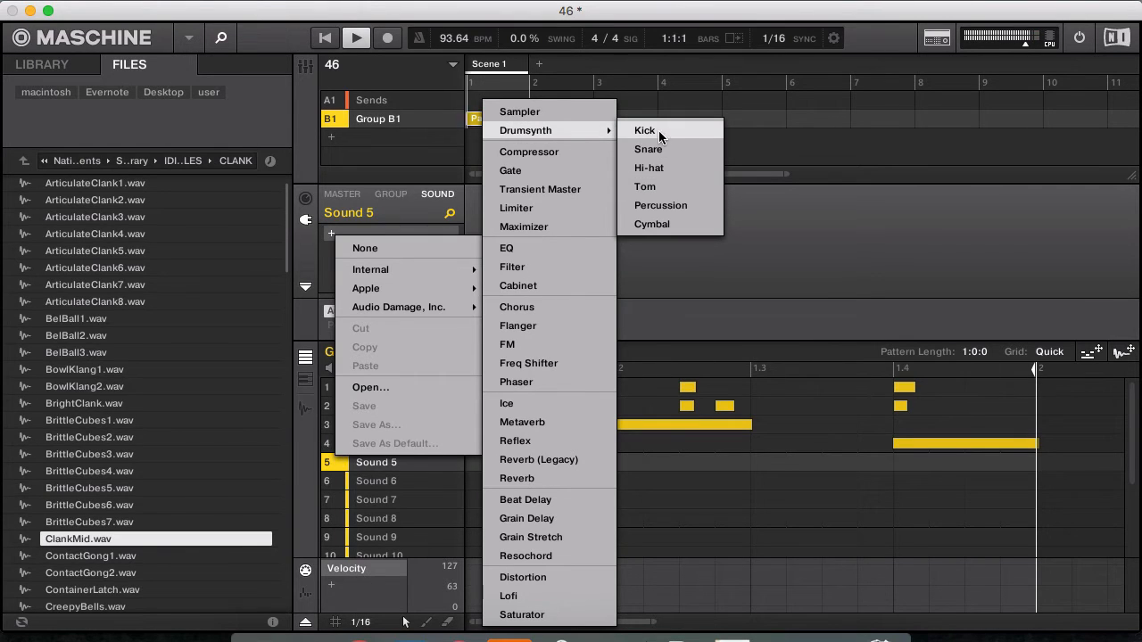
{"action": "left_click", "coordinate": [674, 148]}
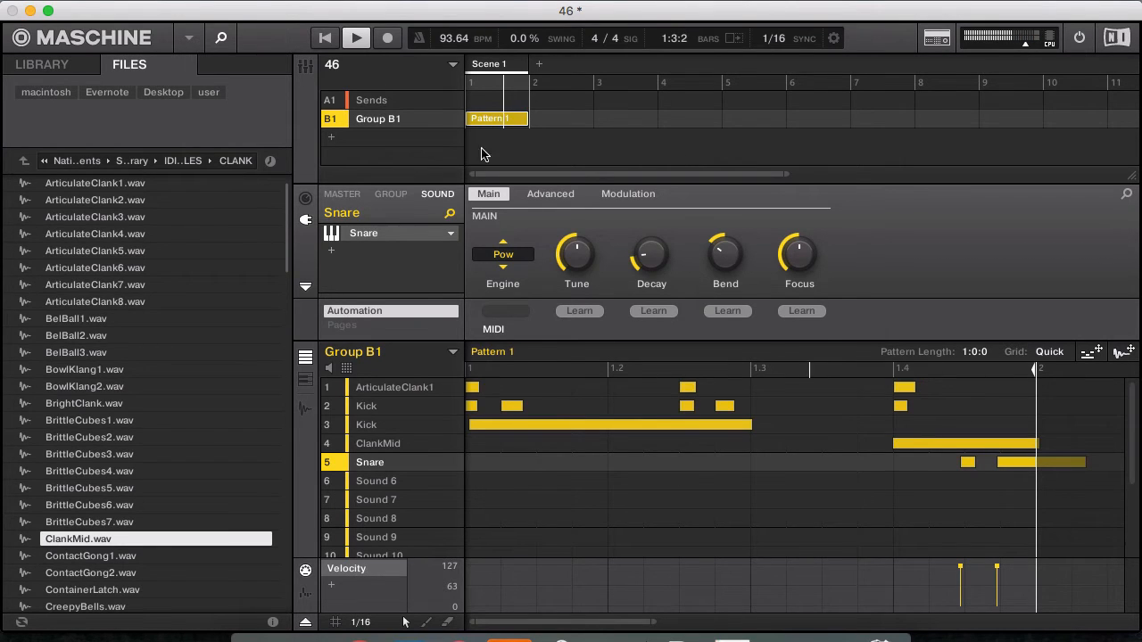
Try an internal Reverb in Room mode on the Snare sound and remove it from the chain.
{"action": "left_click", "coordinate": [331, 251]}
{"action": "mouse_move", "coordinate": [446, 282]}
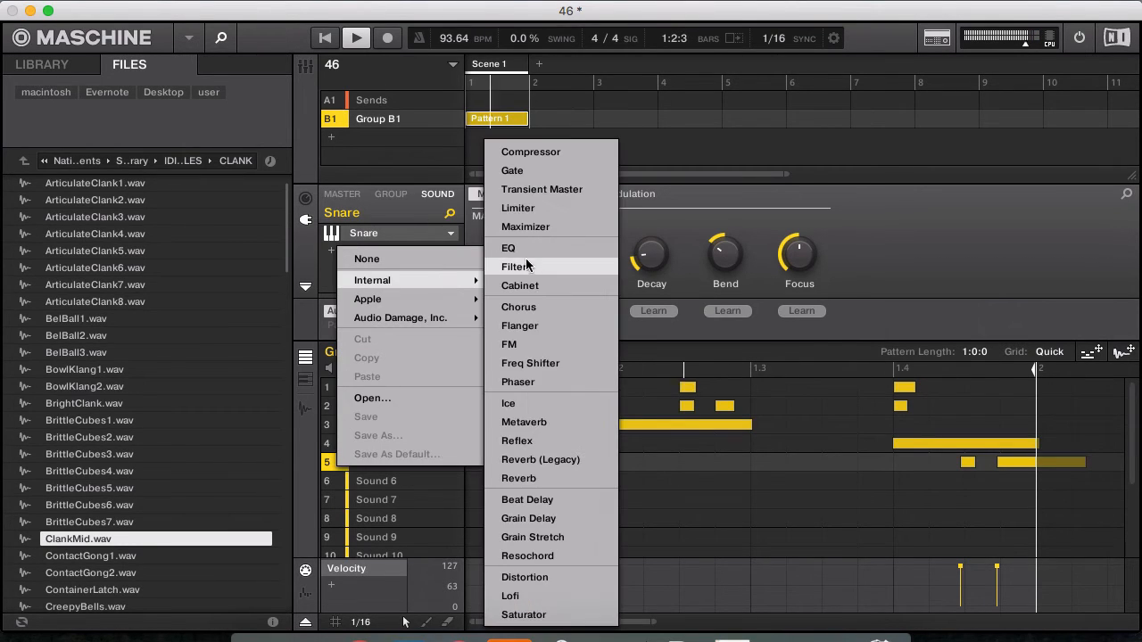
{"action": "left_click", "coordinate": [562, 477]}
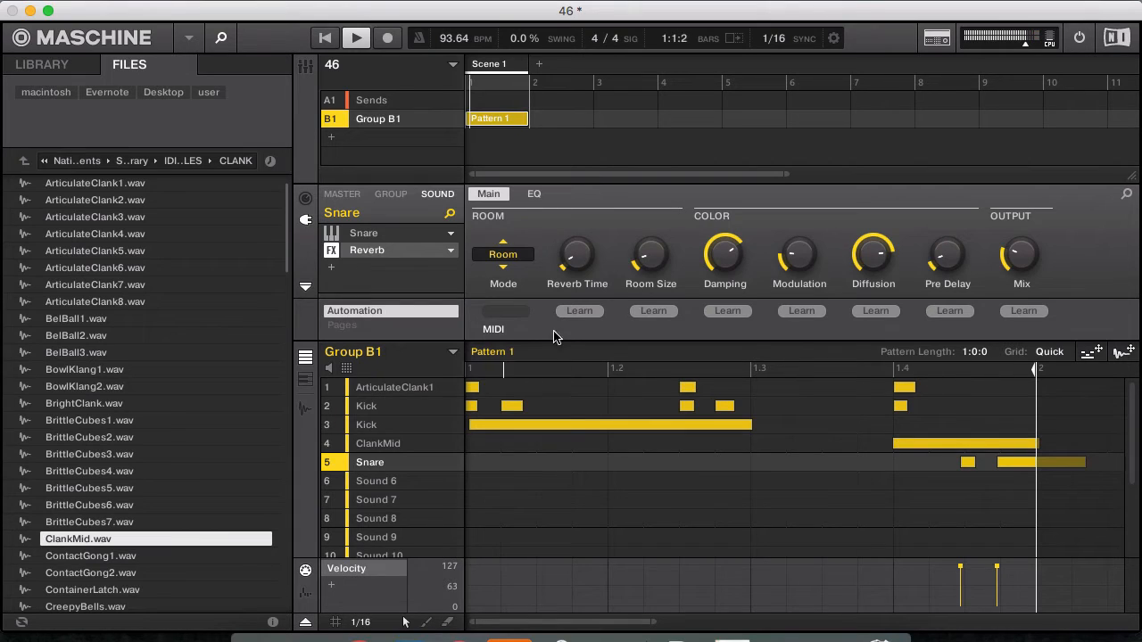
{"action": "left_click", "coordinate": [453, 253]}
{"action": "left_click", "coordinate": [485, 261]}
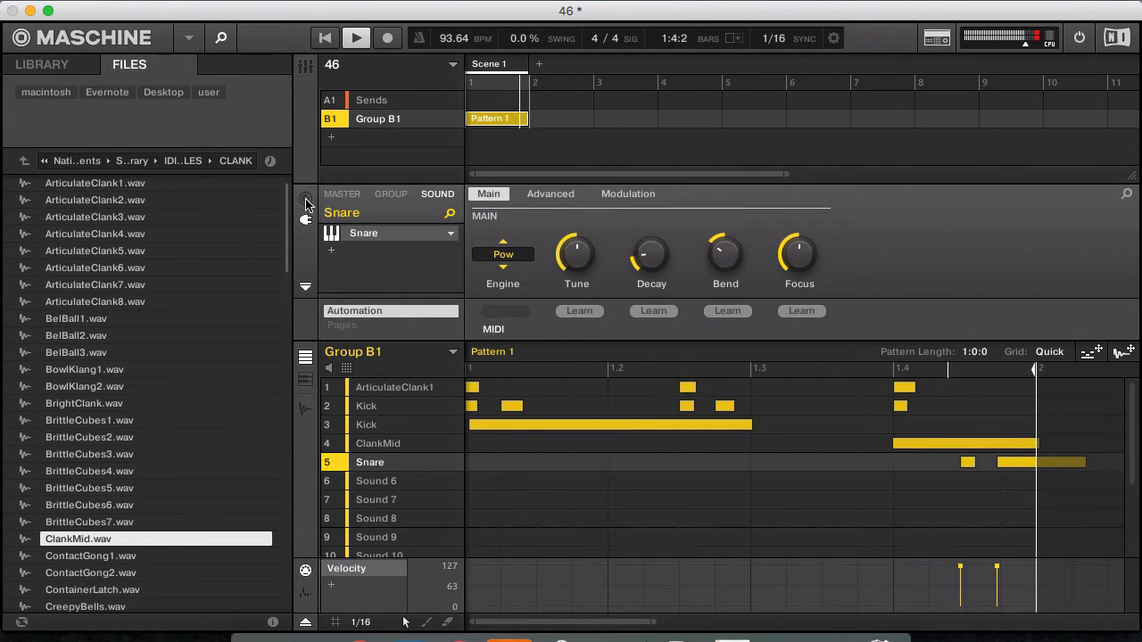
Route the Snare's first aux send to the Grain Delay on the Sends group and set a medium send level.
{"action": "left_click", "coordinate": [305, 198]}
{"action": "left_click", "coordinate": [519, 248]}
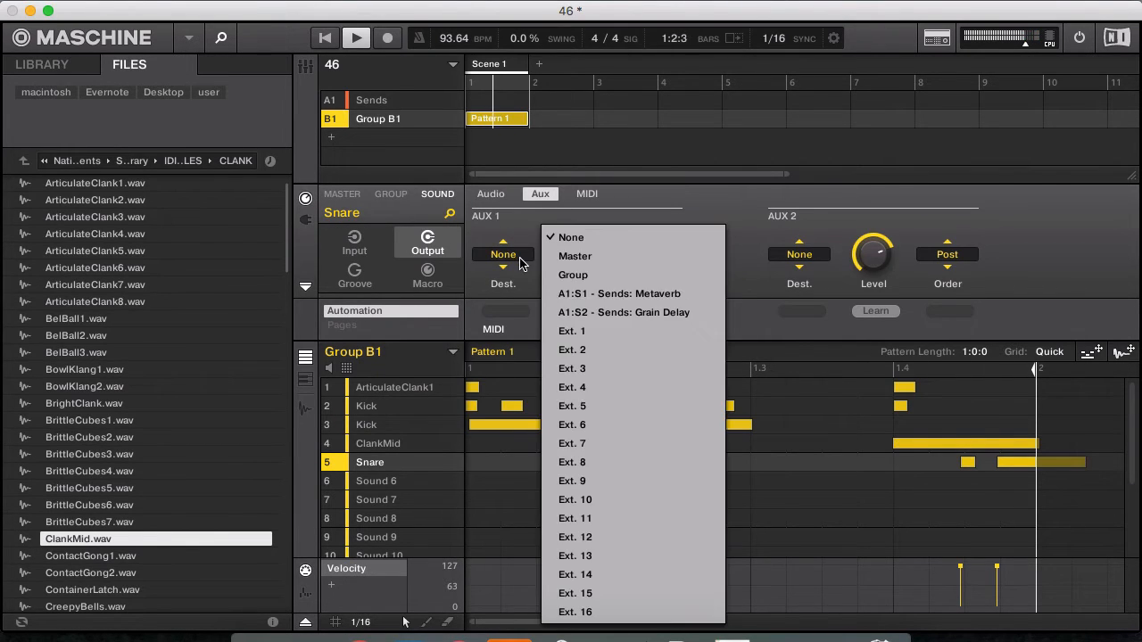
{"action": "left_click", "coordinate": [589, 309]}
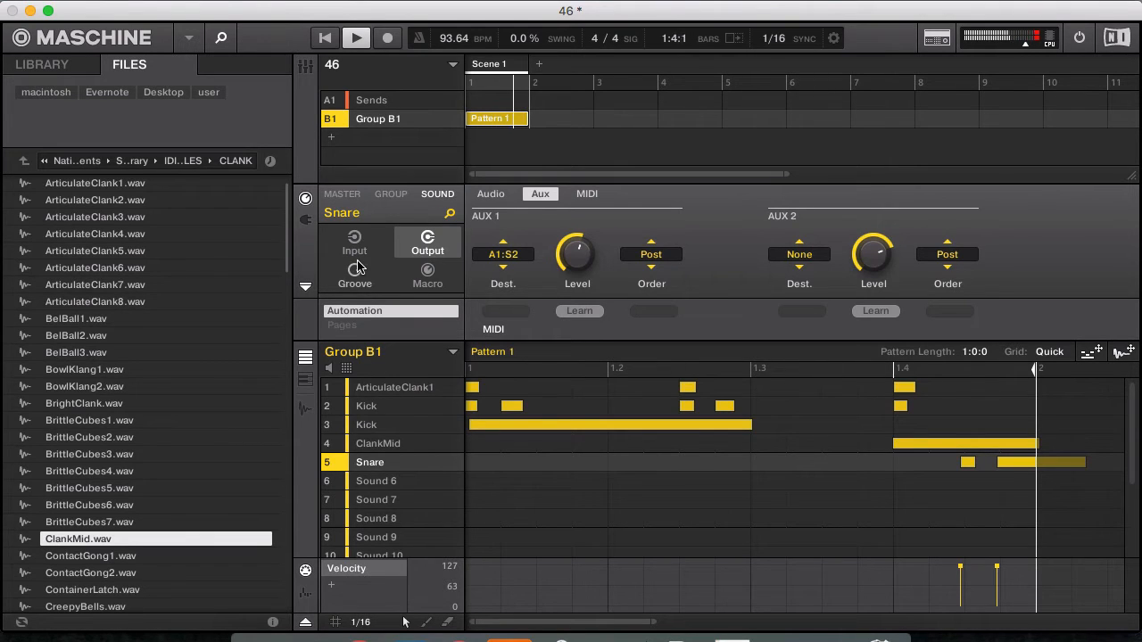
Add an internal EQ after the Snare, cutting the low band's gain and slightly boosting the low-mid band.
{"action": "left_click", "coordinate": [305, 222]}
{"action": "left_click", "coordinate": [330, 254]}
{"action": "mouse_move", "coordinate": [375, 288]}
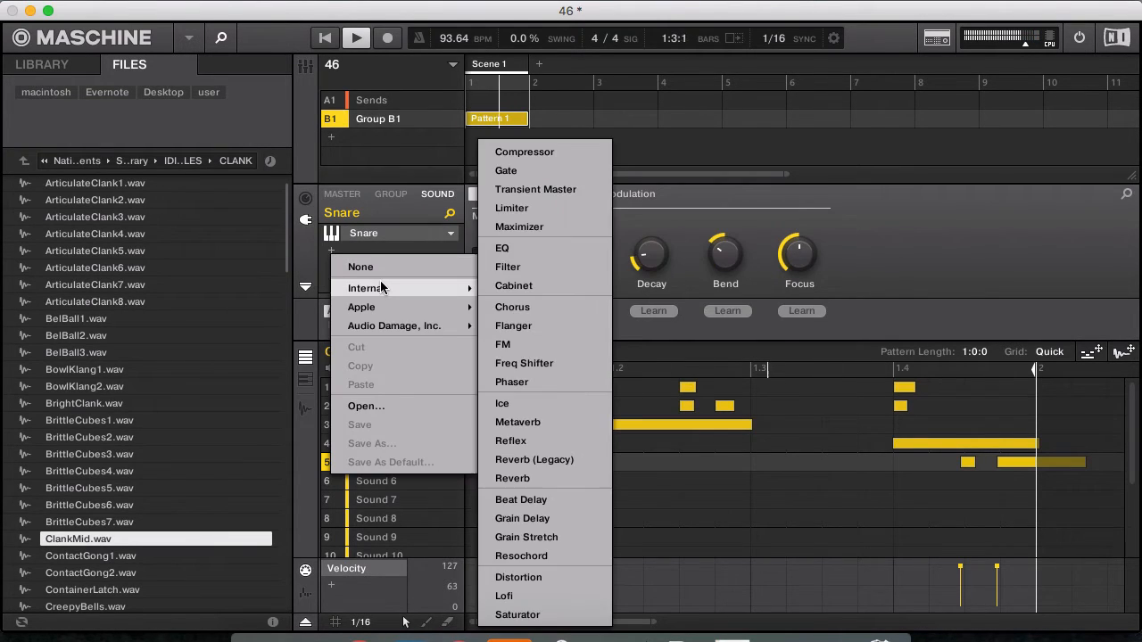
{"action": "left_click", "coordinate": [516, 247]}
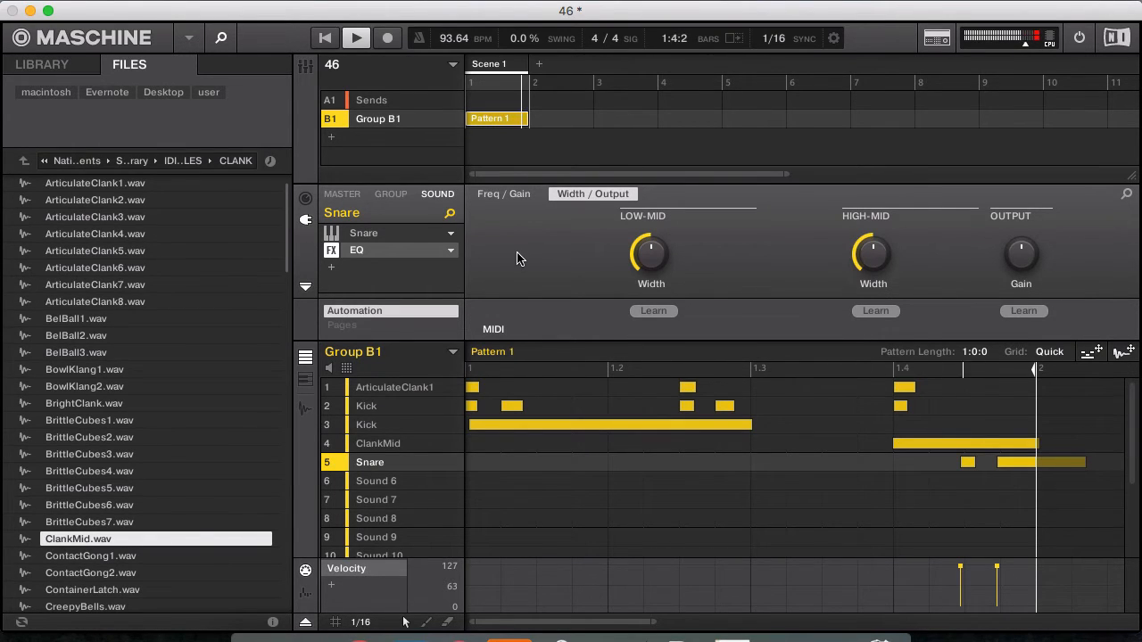
{"action": "scroll", "coordinate": [517, 258], "scroll_direction": "up", "scroll_amount": 1}
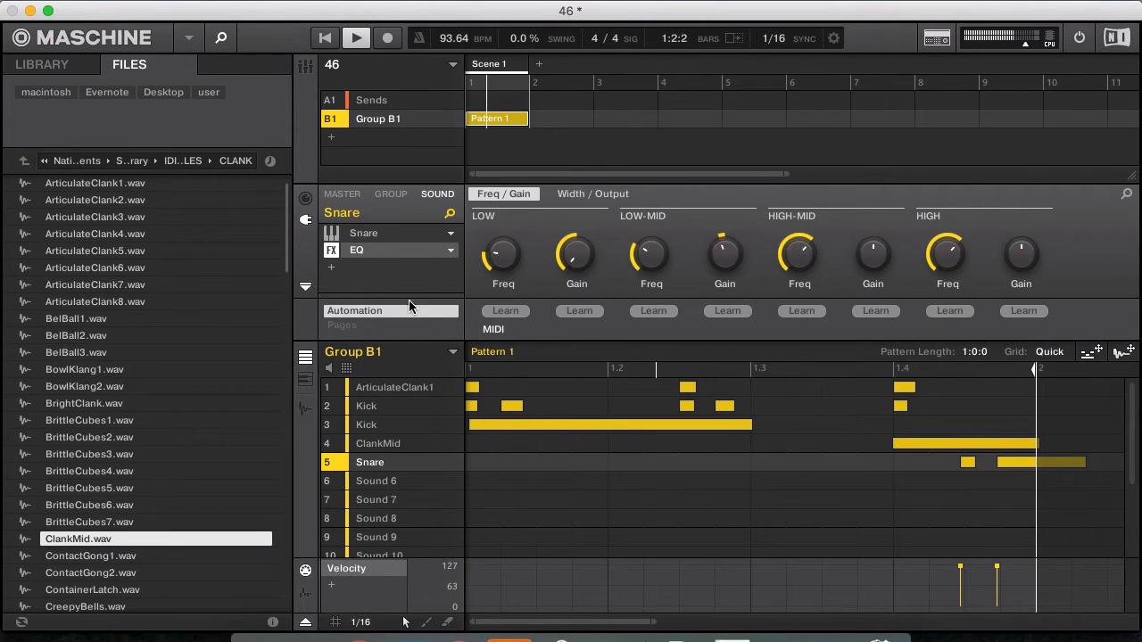
Add internal Chorus and Lofi effects to the Snare chain, with Lofi's Smooth and Stereo at maximum.
{"action": "left_click", "coordinate": [331, 269]}
{"action": "mouse_move", "coordinate": [419, 302]}
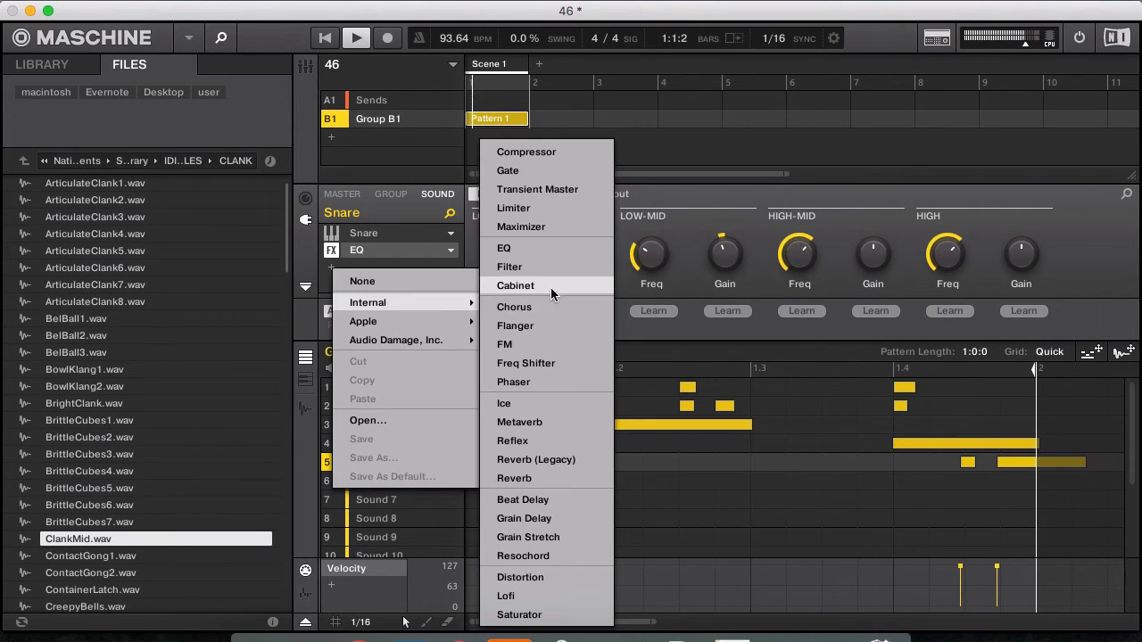
{"action": "left_click", "coordinate": [526, 309]}
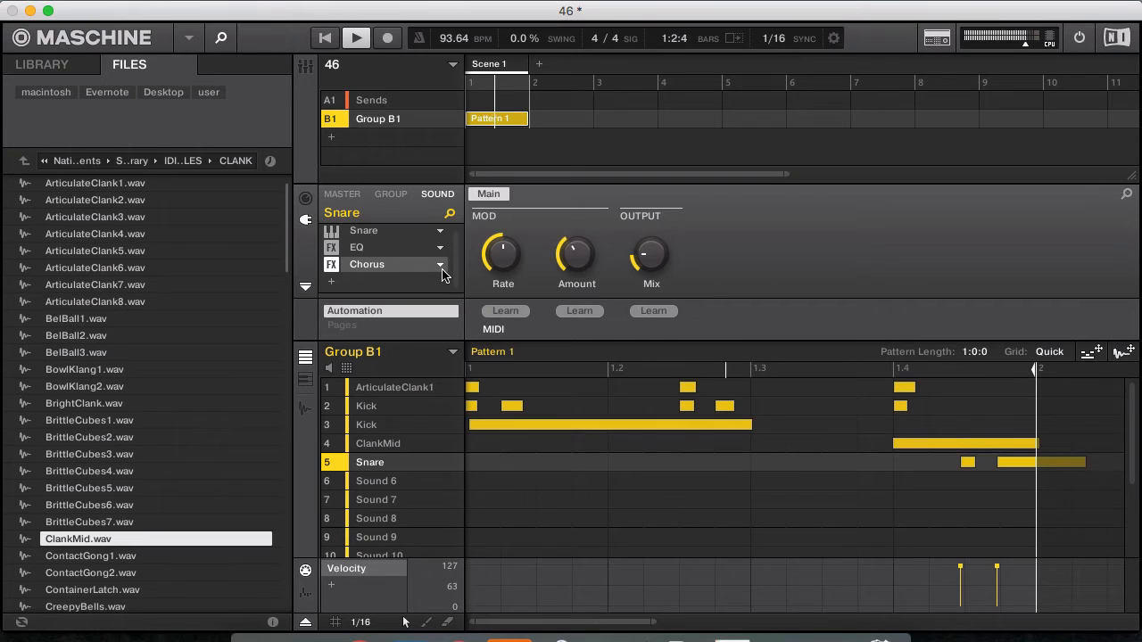
{"action": "left_click", "coordinate": [332, 282]}
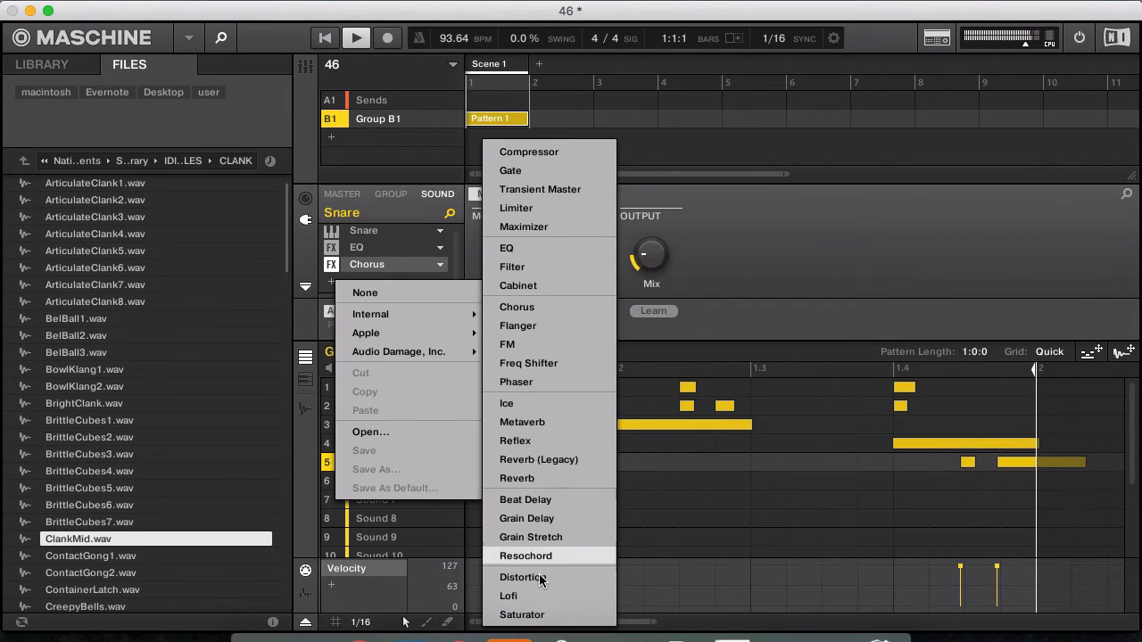
{"action": "left_click", "coordinate": [529, 592]}
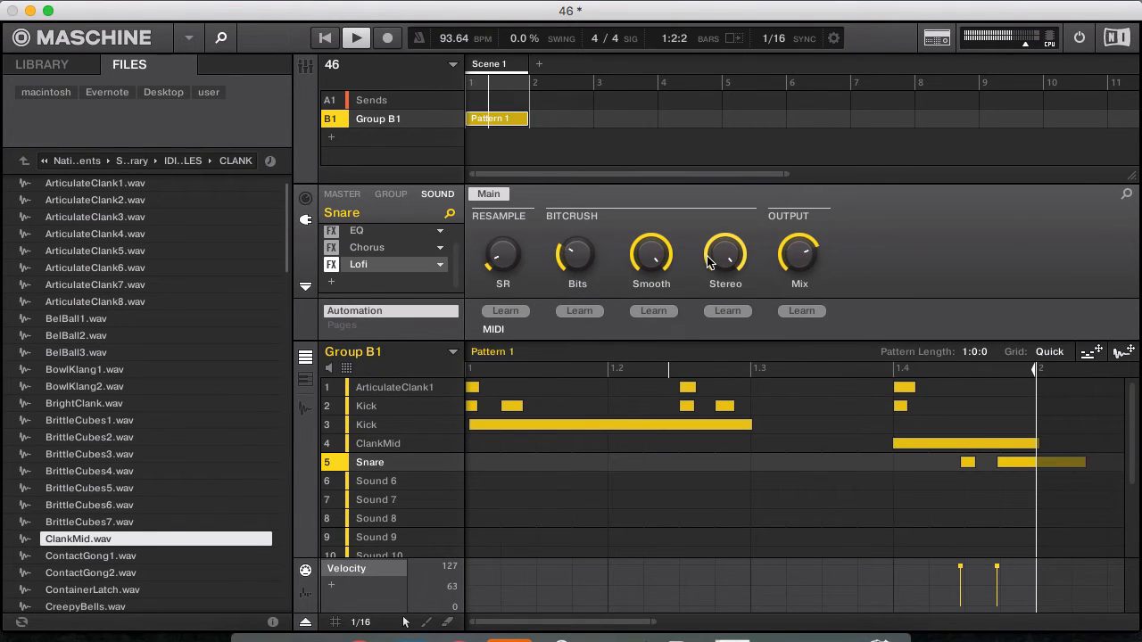
{"action": "key", "text": "XF86AudioRaiseVolume"}
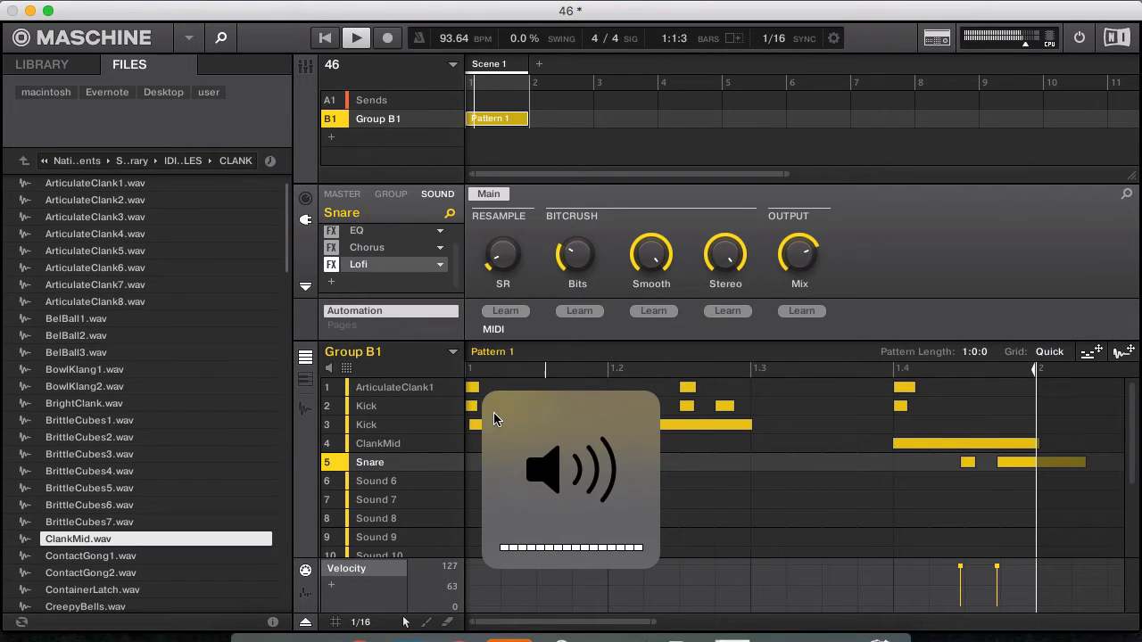
Load an internal Drumsynth Hi-hat with the Circuit engine into Sound 6, record a one-bar pattern and nudge the second hit slightly earlier.
{"action": "left_click", "coordinate": [376, 482]}
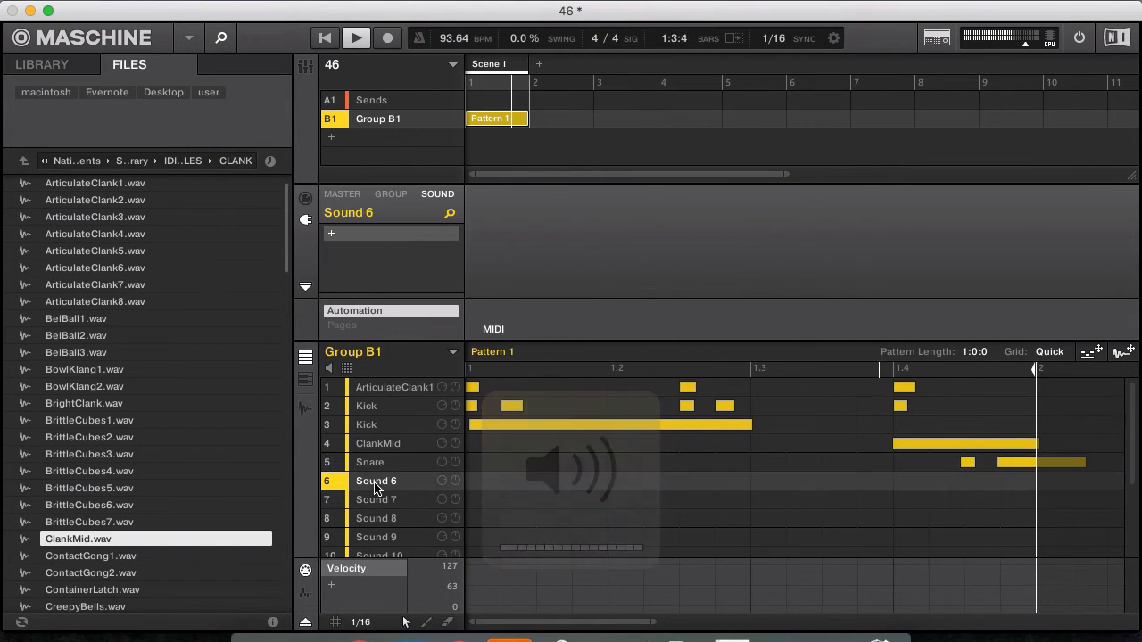
{"action": "left_click", "coordinate": [332, 234]}
{"action": "mouse_move", "coordinate": [401, 270]}
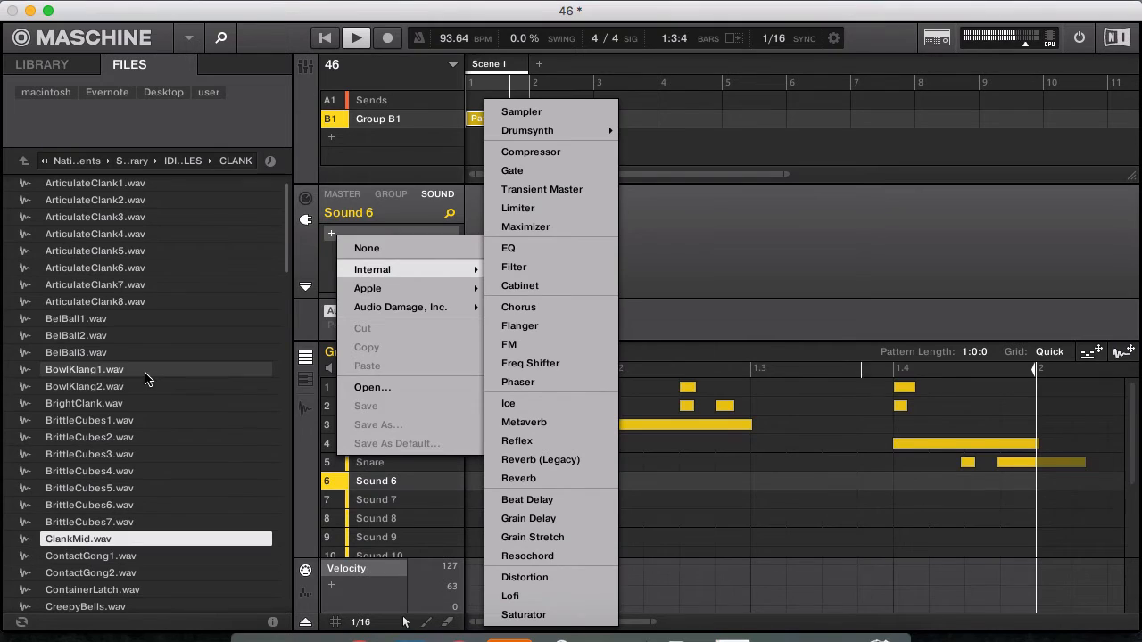
{"action": "mouse_move", "coordinate": [578, 132]}
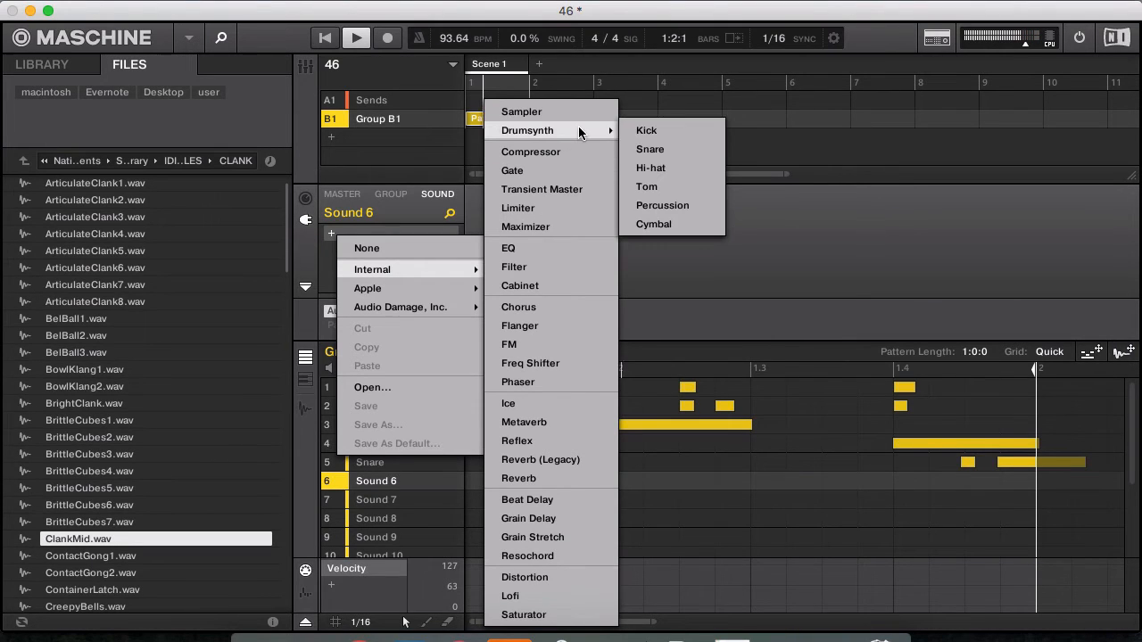
{"action": "left_click", "coordinate": [683, 166]}
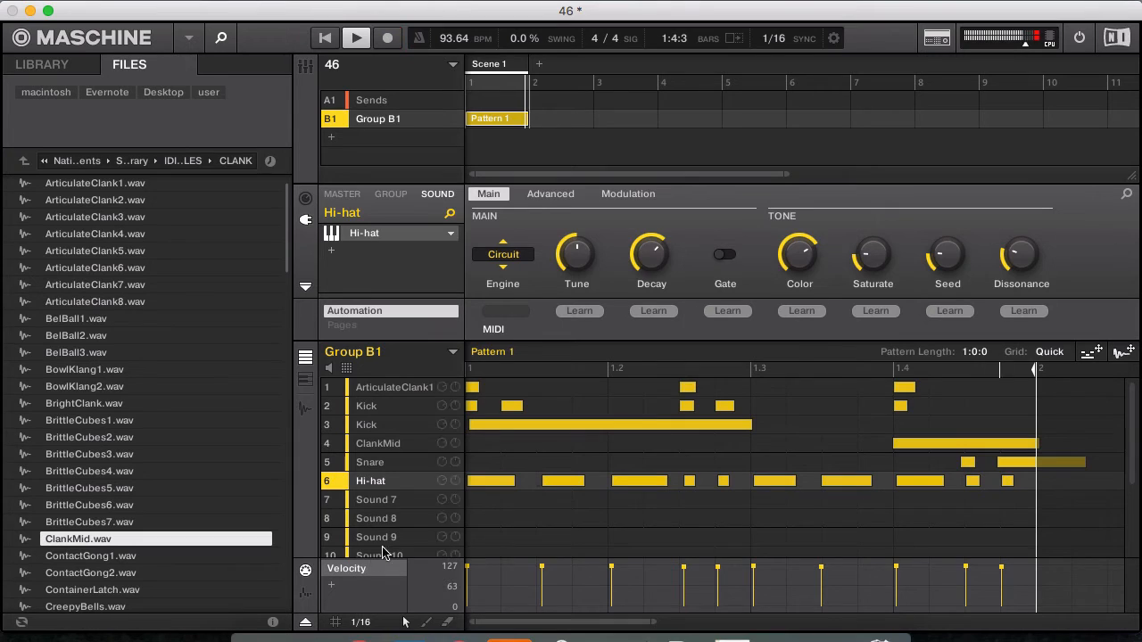
{"action": "left_click_drag", "start_coordinate": [553, 487], "coordinate": [550, 487]}
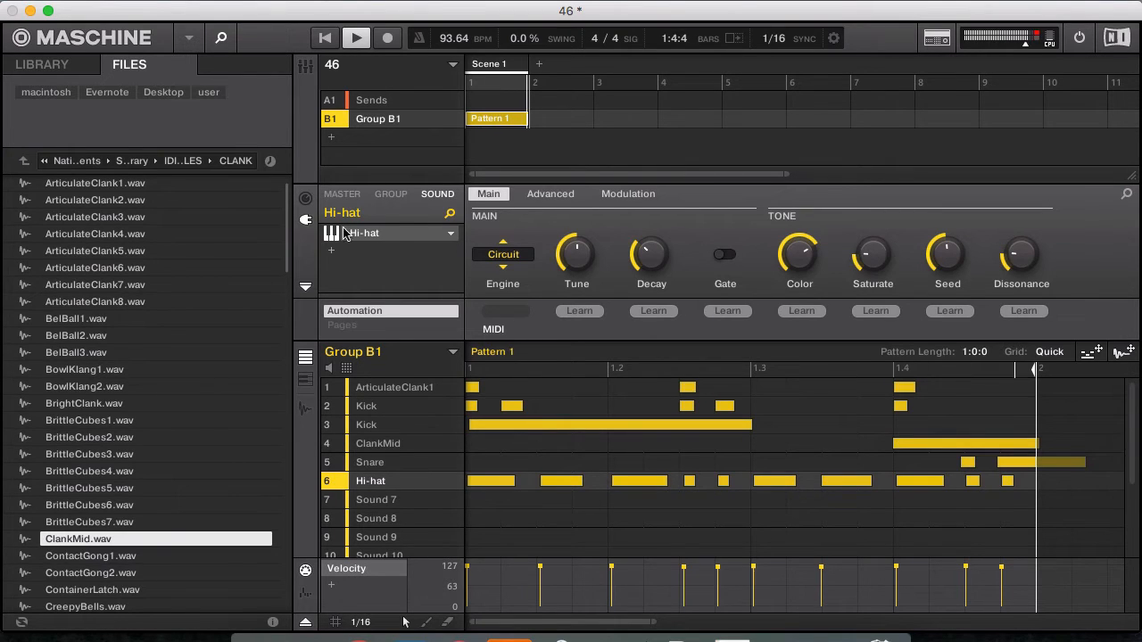
{"action": "left_click", "coordinate": [331, 251]}
{"action": "mouse_move", "coordinate": [438, 283]}
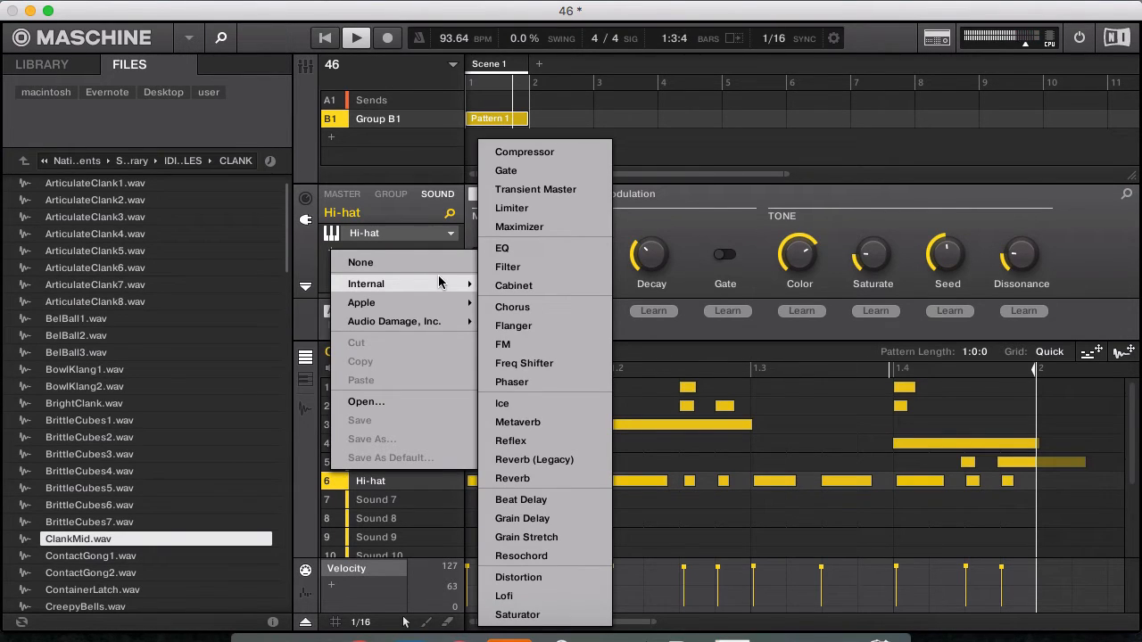
{"action": "left_click", "coordinate": [828, 447]}
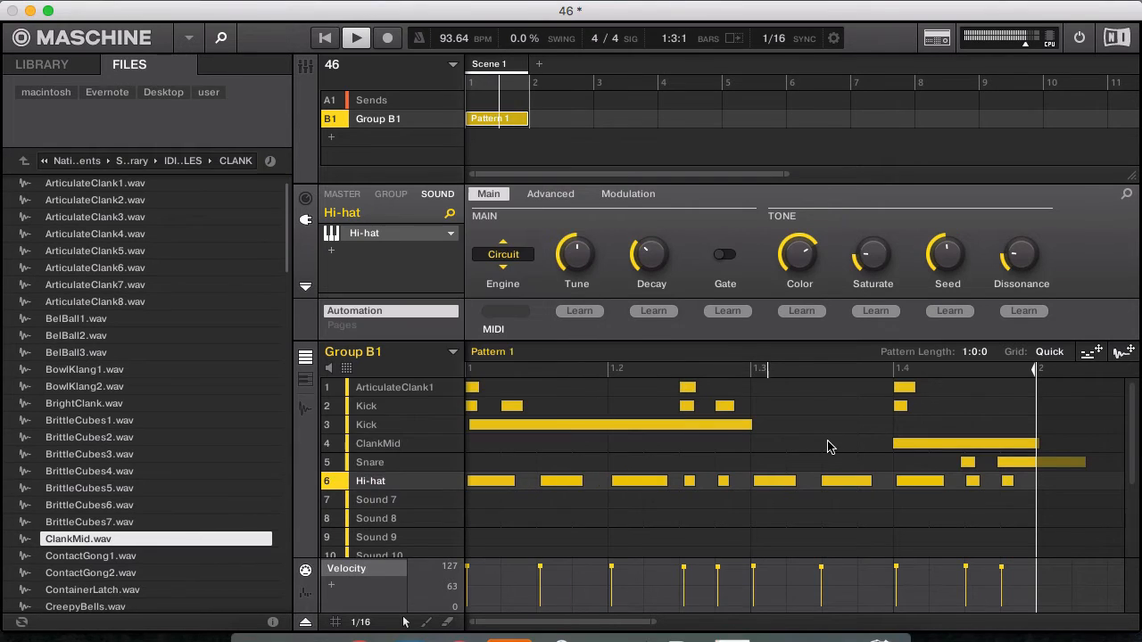
Add an internal Transient Master after ClankMid's sampler and raise its attack.
{"action": "left_click", "coordinate": [386, 448]}
{"action": "left_click", "coordinate": [337, 243]}
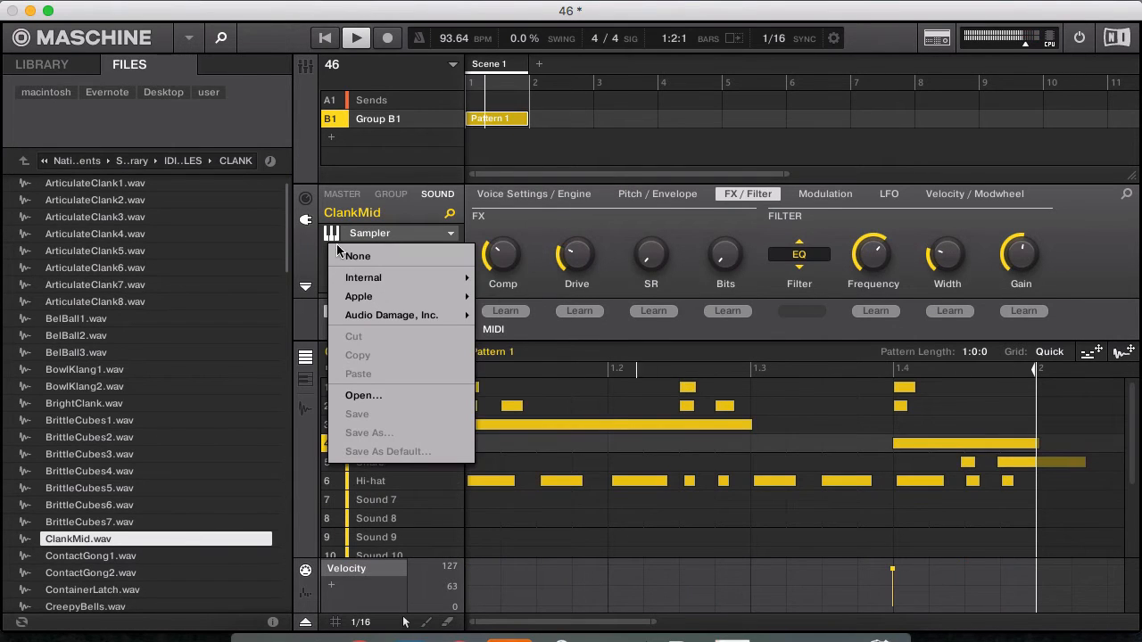
{"action": "mouse_move", "coordinate": [406, 278]}
{"action": "left_click", "coordinate": [538, 193]}
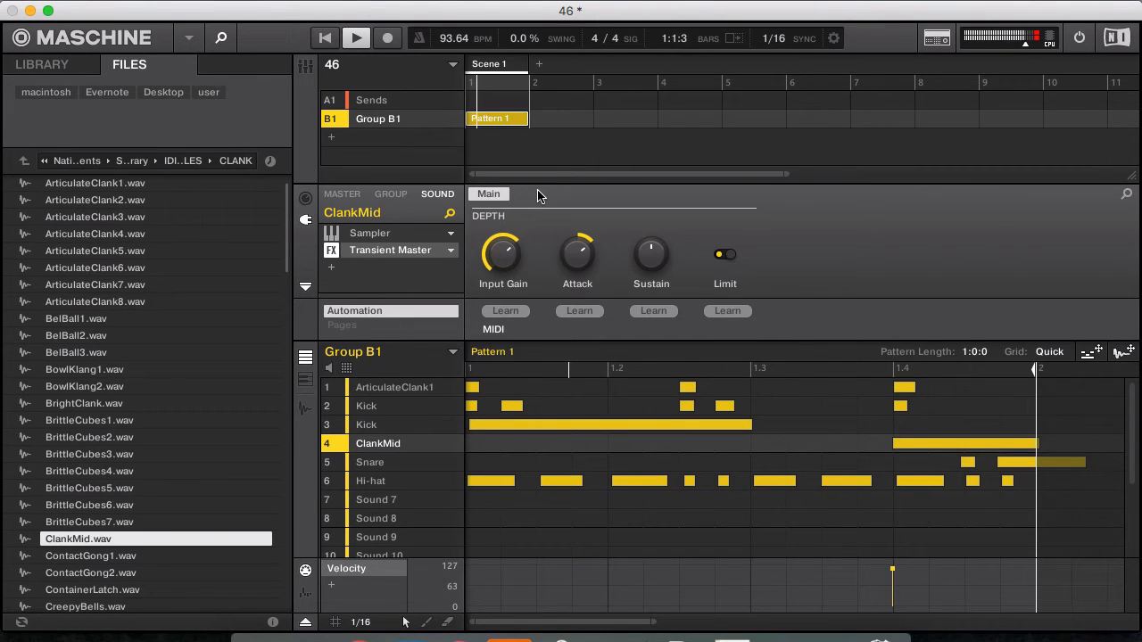
{"action": "left_click", "coordinate": [353, 258]}
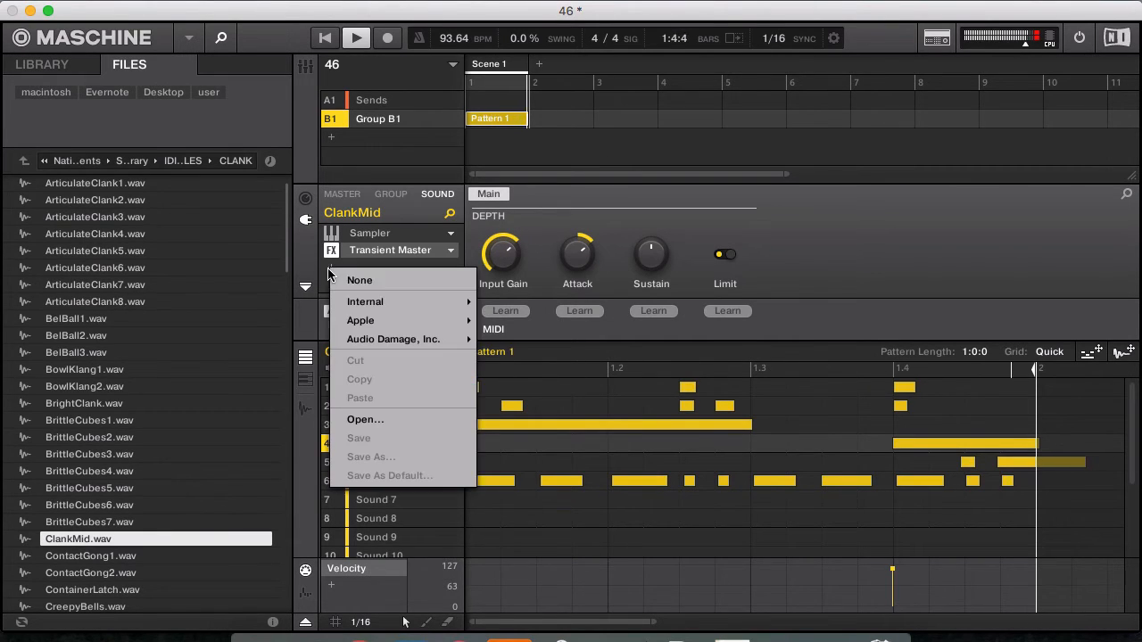
{"action": "left_click", "coordinate": [833, 247]}
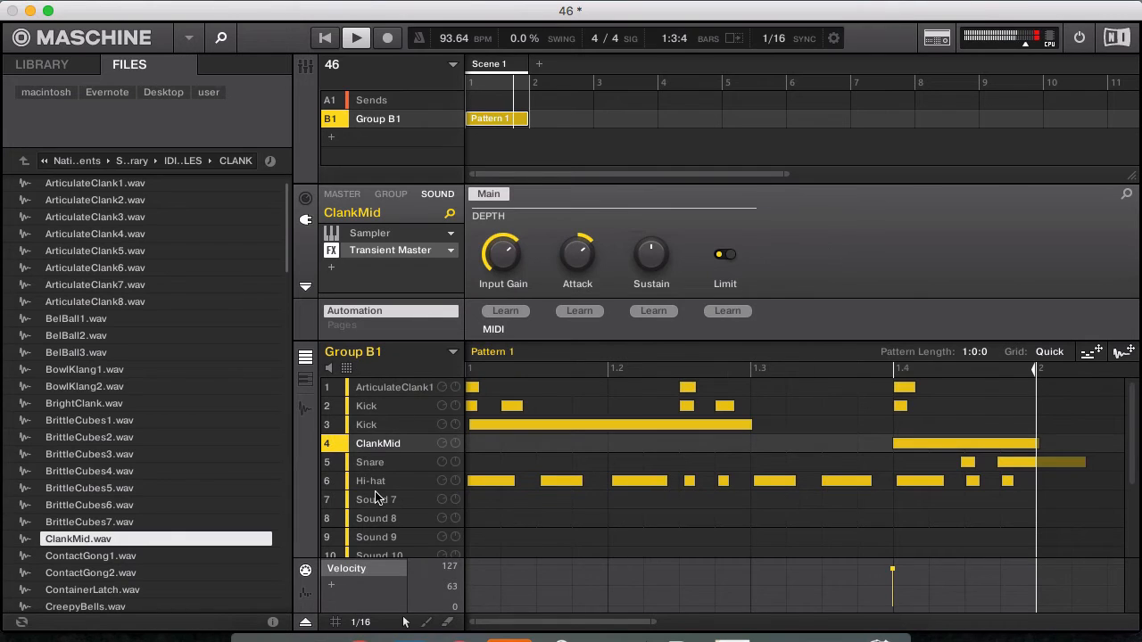
Add an internal Beat Delay with a 3/16 time to the Hi-hat sound.
{"action": "left_click", "coordinate": [380, 480]}
{"action": "left_click", "coordinate": [335, 249]}
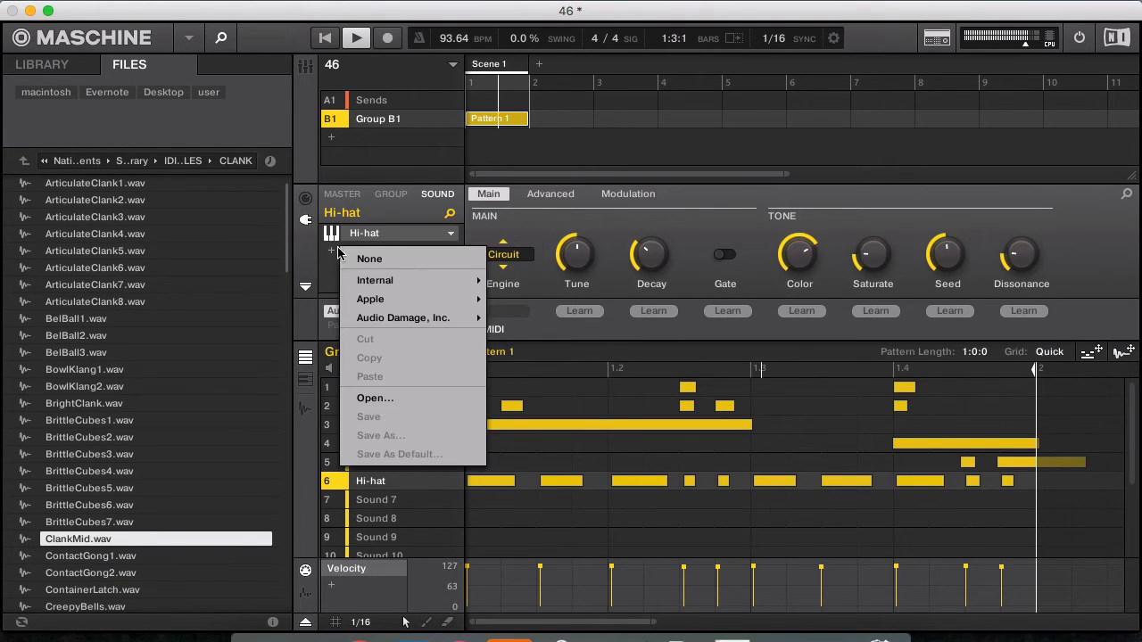
{"action": "mouse_move", "coordinate": [423, 279]}
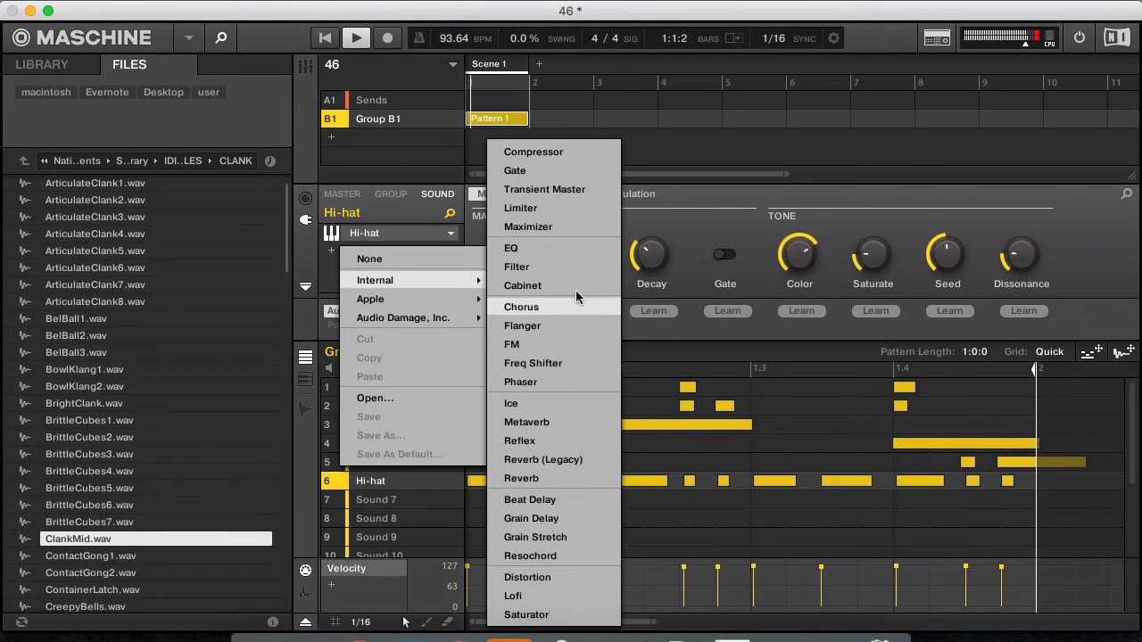
{"action": "left_click", "coordinate": [554, 501]}
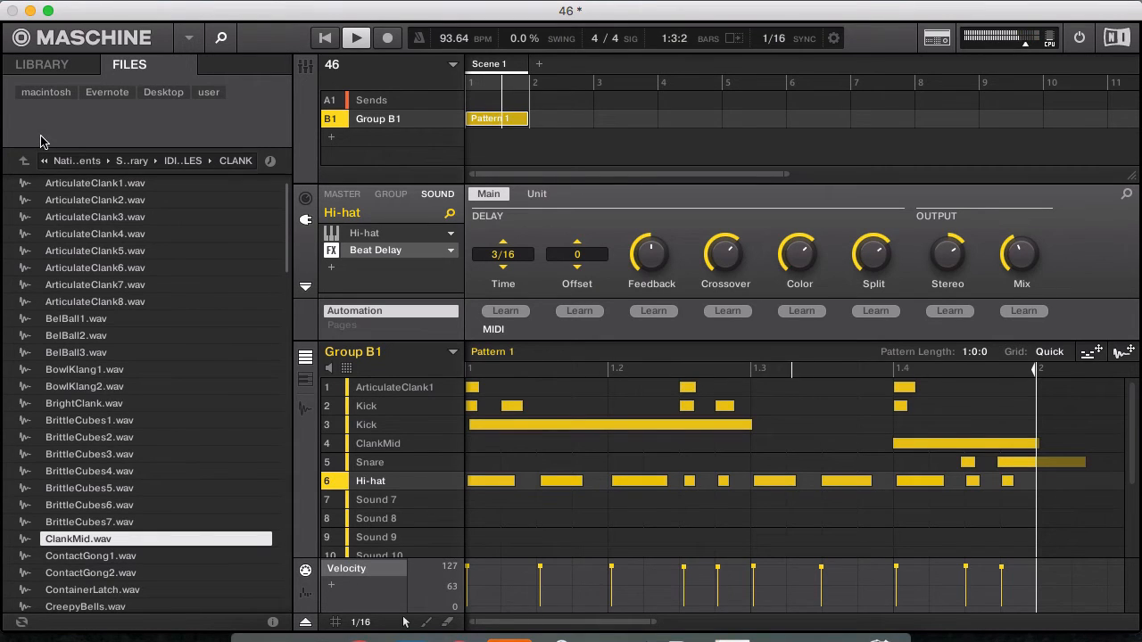
Browse from the CLANK sample folder to the Complete Trap Collection folder on the Desktop.
{"action": "left_click", "coordinate": [24, 160]}
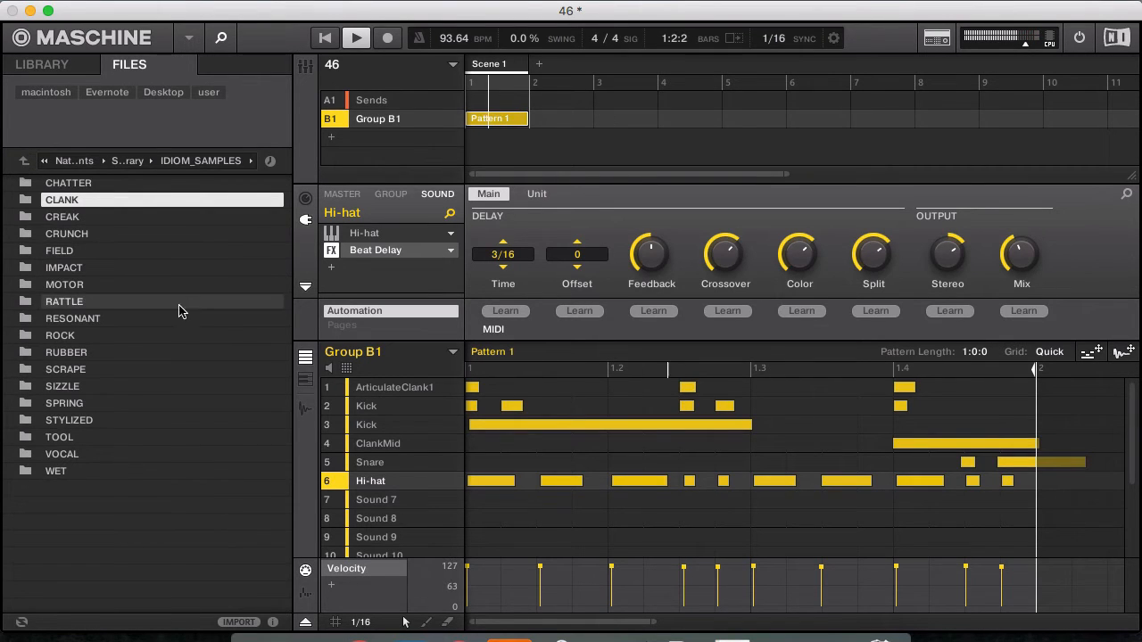
{"action": "left_click", "coordinate": [895, 0]}
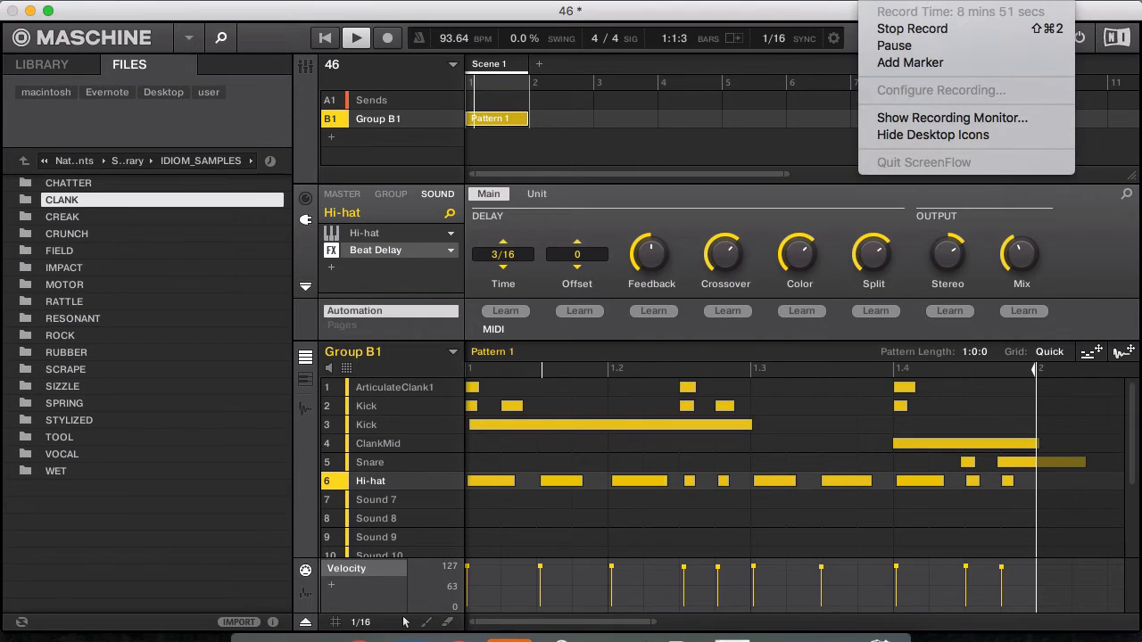
{"action": "left_click", "coordinate": [1076, 249]}
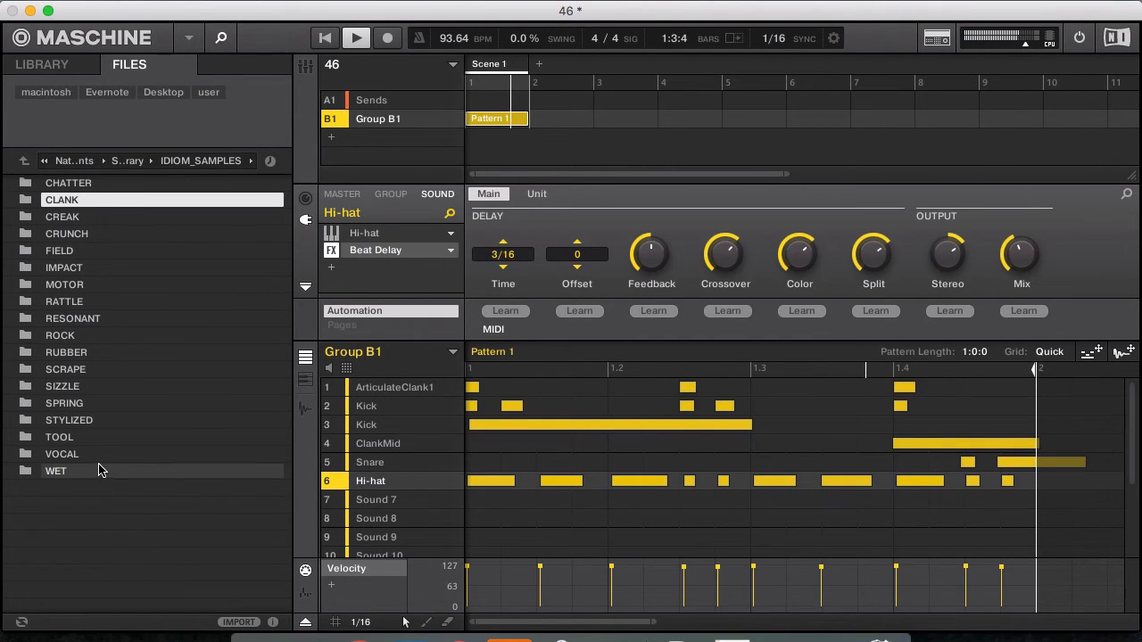
{"action": "left_click", "coordinate": [22, 162]}
{"action": "left_click", "coordinate": [20, 165]}
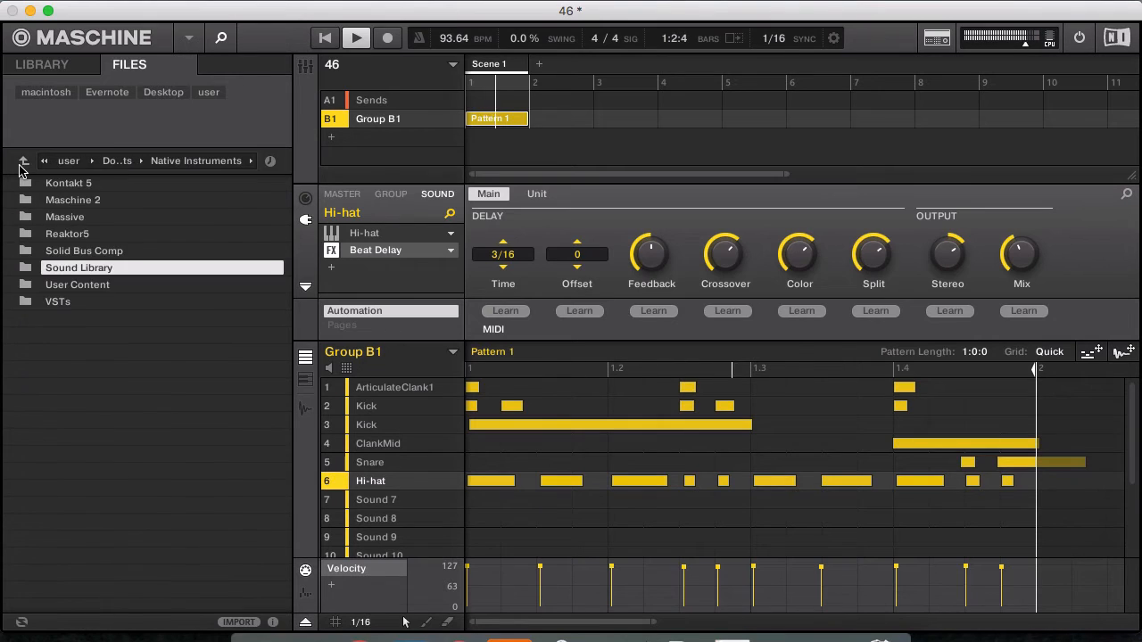
{"action": "left_click", "coordinate": [21, 163]}
{"action": "left_click", "coordinate": [21, 163]}
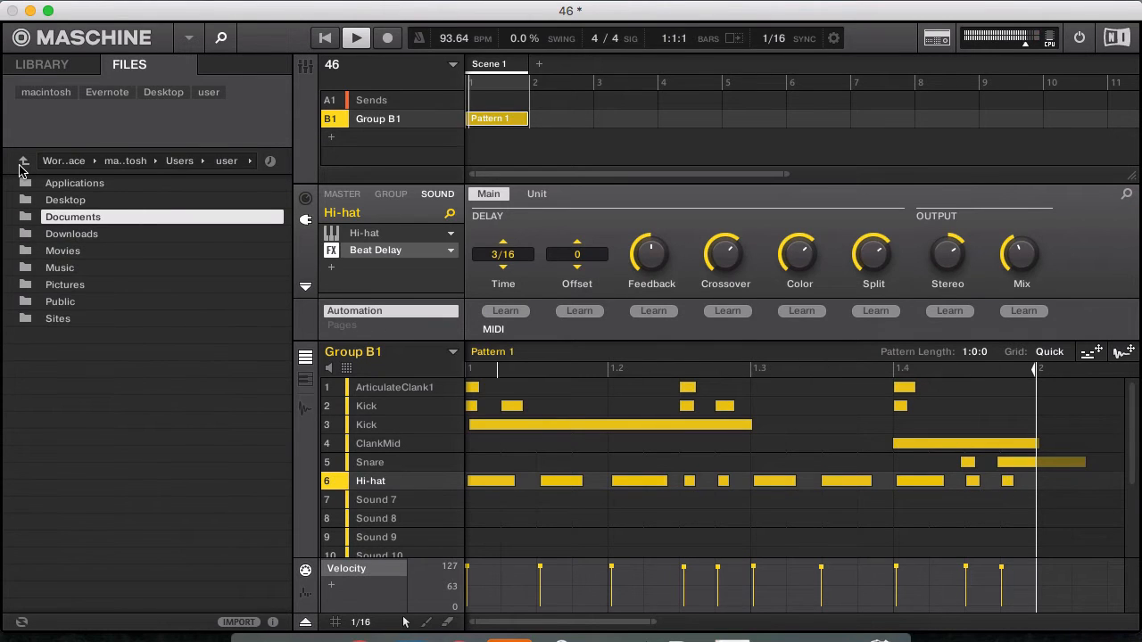
{"action": "double_click", "coordinate": [53, 200]}
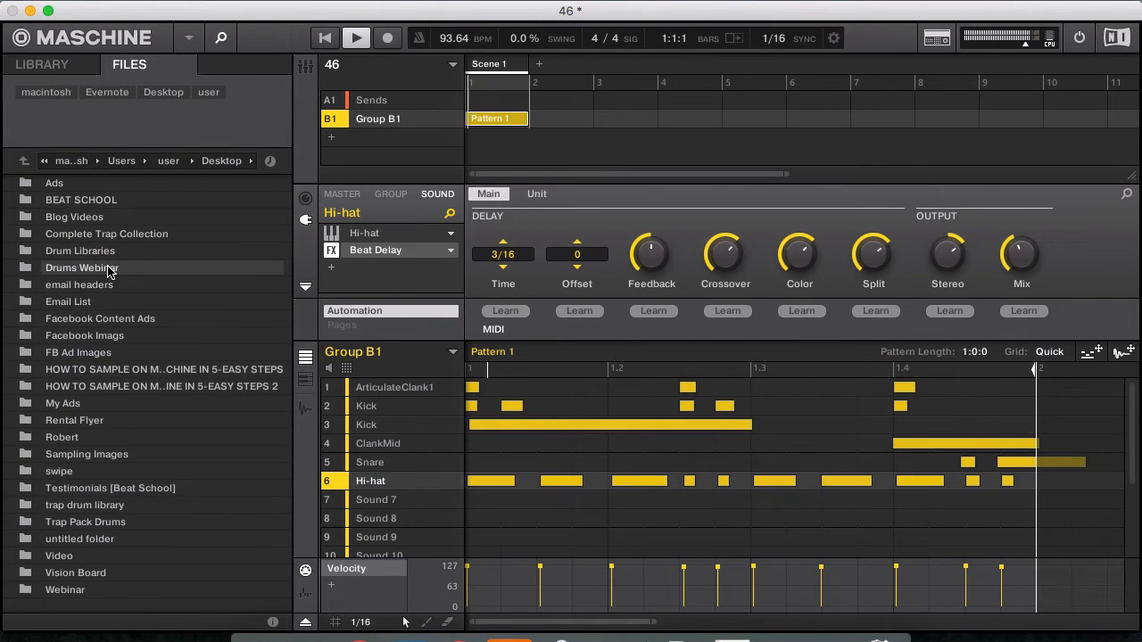
{"action": "double_click", "coordinate": [111, 237]}
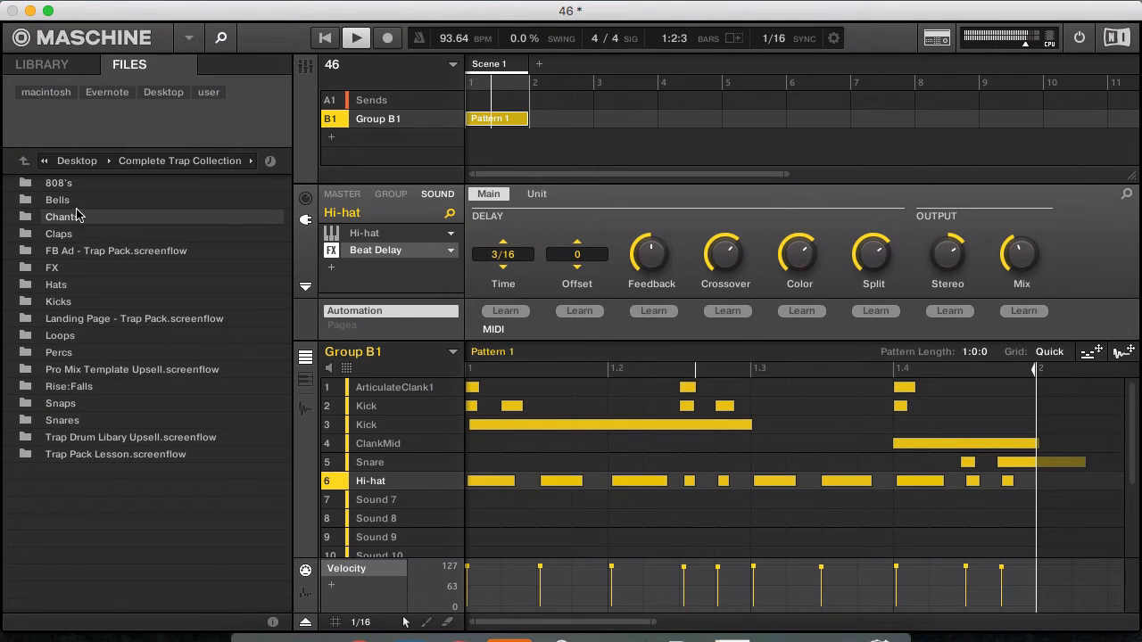
Preview samples in the collection's FX folder, including FX-86.wav and FX-78.wav.
{"action": "double_click", "coordinate": [66, 269]}
{"action": "left_click", "coordinate": [99, 304]}
{"action": "key", "text": "Down"}
{"action": "key", "text": "Down"}
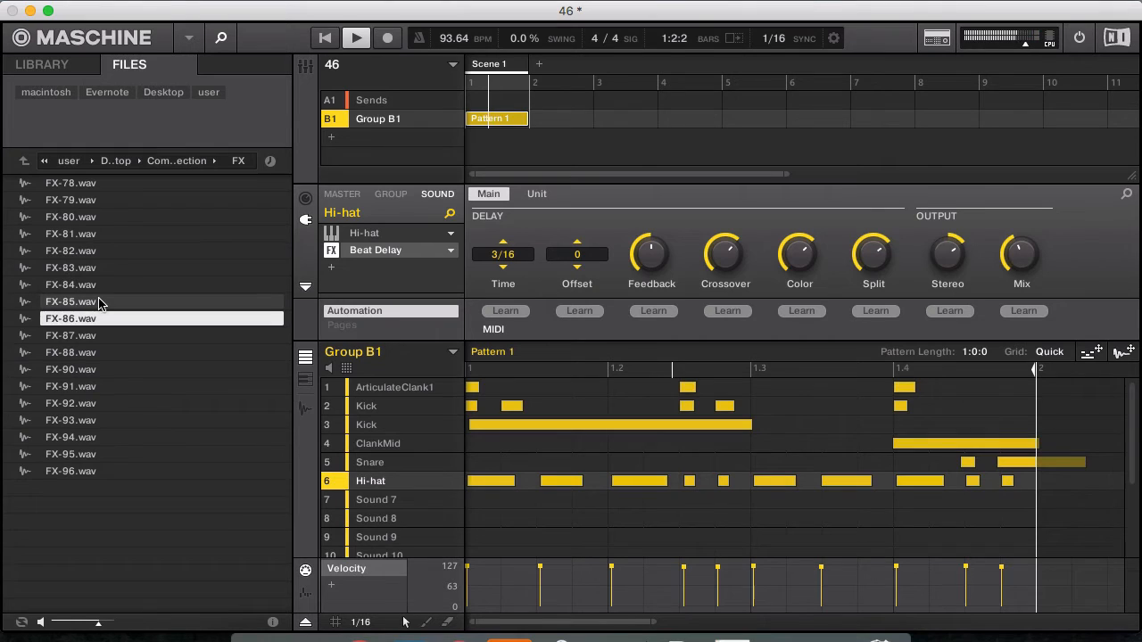
{"action": "left_click", "coordinate": [72, 187]}
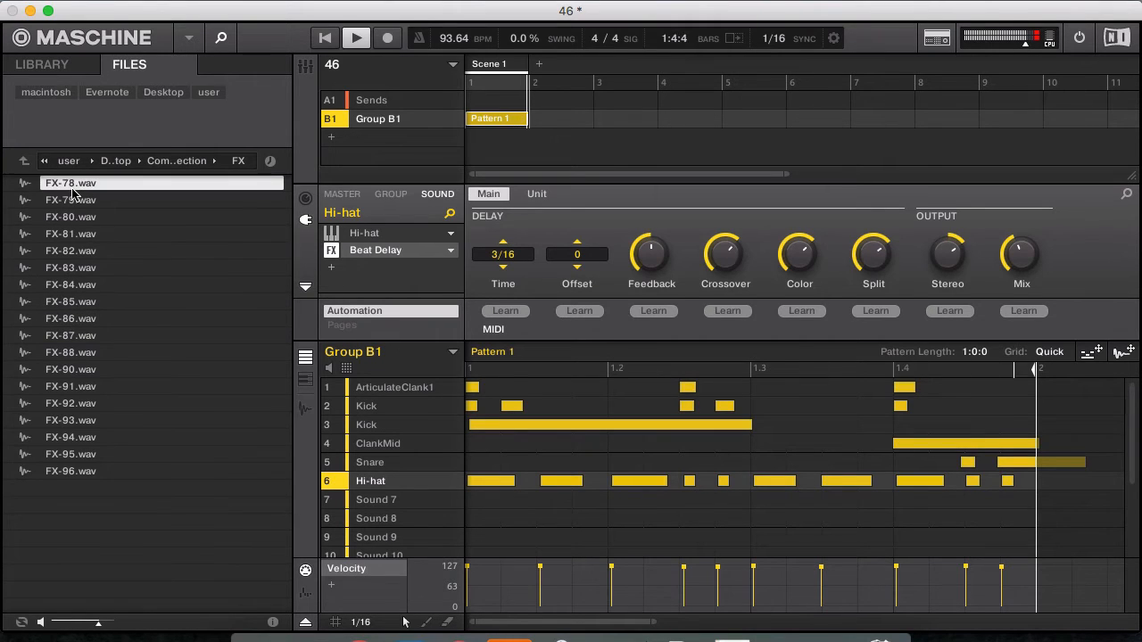
Preview clap samples in the collection's Claps folder, including Clap-73.wav and Clap-72.WAV.
{"action": "left_click", "coordinate": [25, 160]}
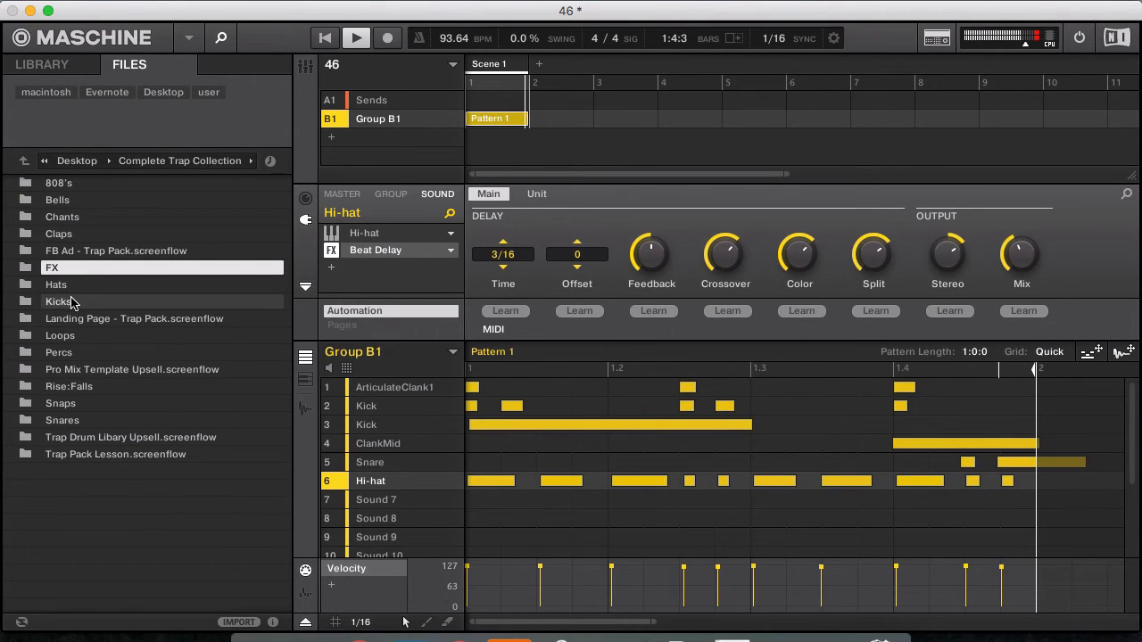
{"action": "double_click", "coordinate": [68, 234]}
{"action": "left_click", "coordinate": [71, 251]}
{"action": "left_click", "coordinate": [71, 234]}
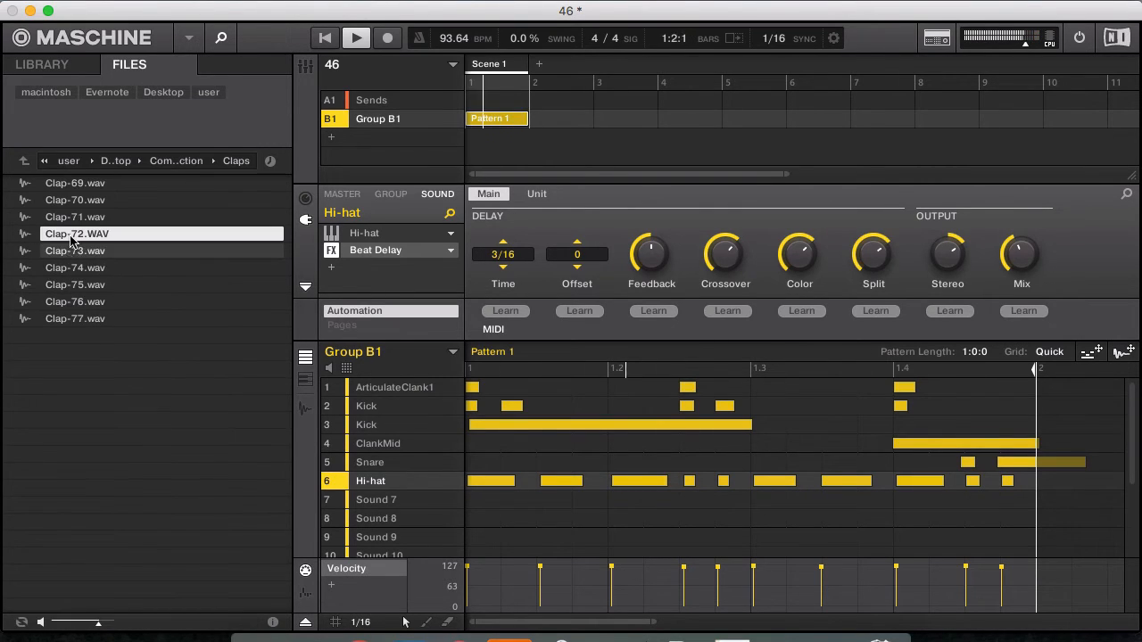
Preview bell samples in the collection's Bells folder, including Bell-36.wav through Bell-38.wav and Bell-34.wav.
{"action": "left_click", "coordinate": [24, 160]}
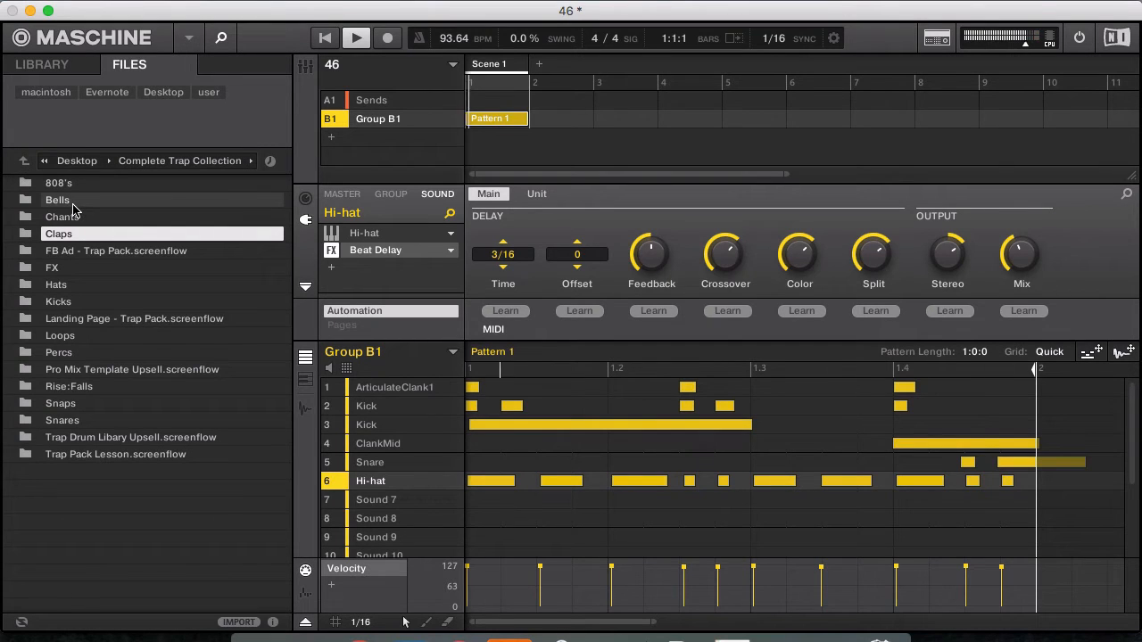
{"action": "double_click", "coordinate": [67, 202]}
{"action": "left_click", "coordinate": [67, 219]}
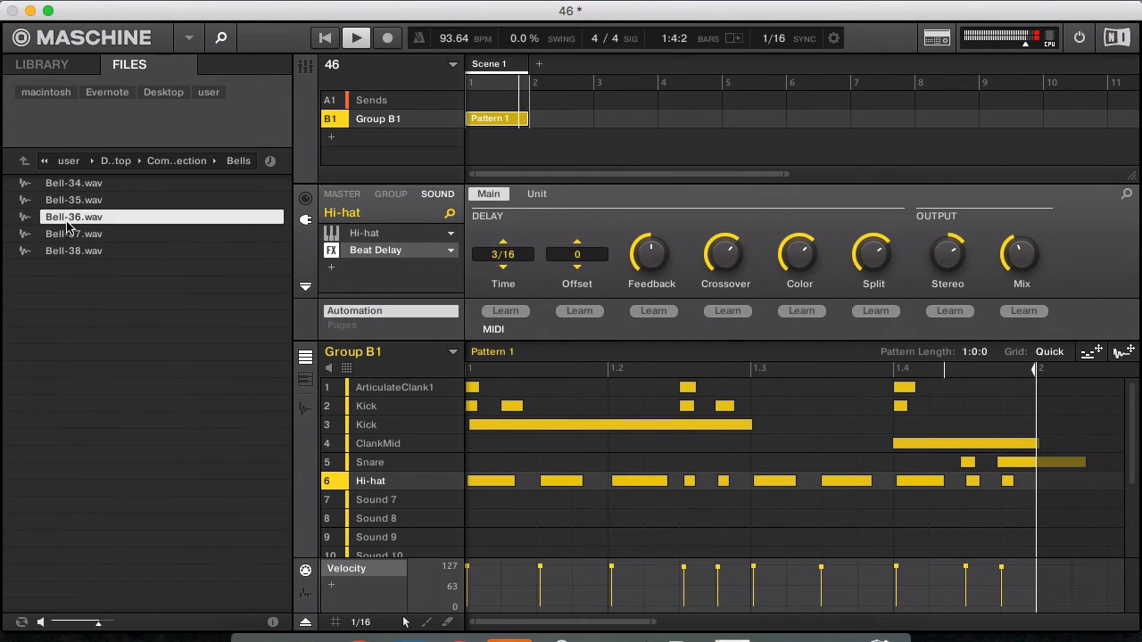
{"action": "key", "text": "Down"}
{"action": "key", "text": "Down"}
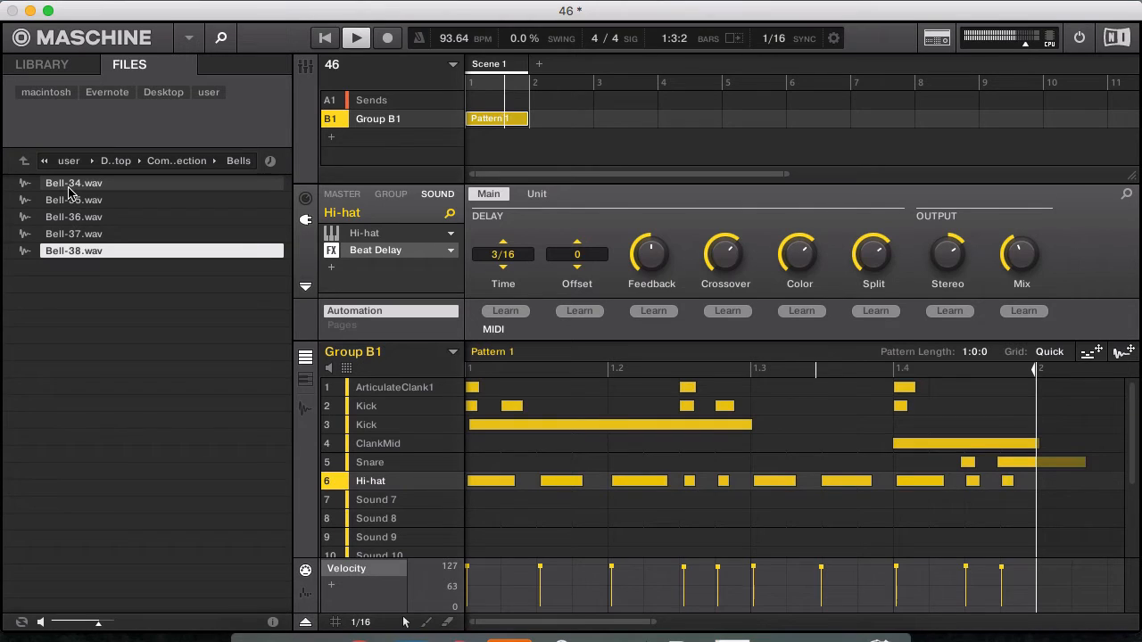
{"action": "left_click", "coordinate": [69, 186]}
Audition the vocal samples in the collection's Chants folder, from Chant-66.wav onward and from Chant-62.WAV back to Chant-58.wav.
{"action": "left_click", "coordinate": [24, 161]}
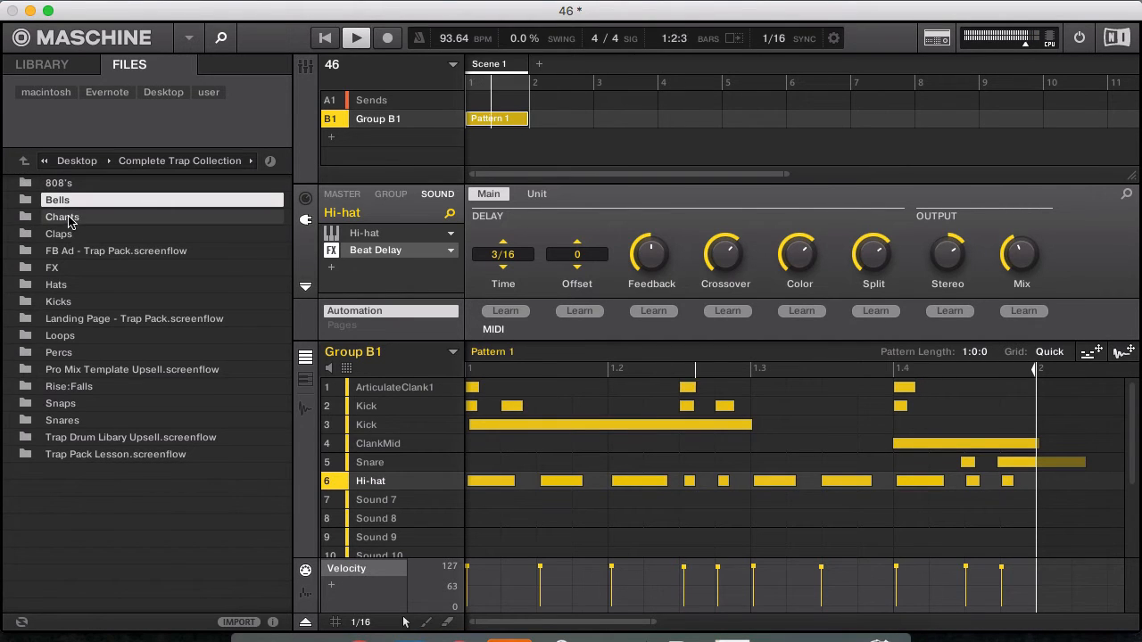
{"action": "double_click", "coordinate": [69, 218]}
{"action": "scroll", "coordinate": [111, 357], "scroll_direction": "down", "scroll_amount": 6}
{"action": "left_click", "coordinate": [105, 473]}
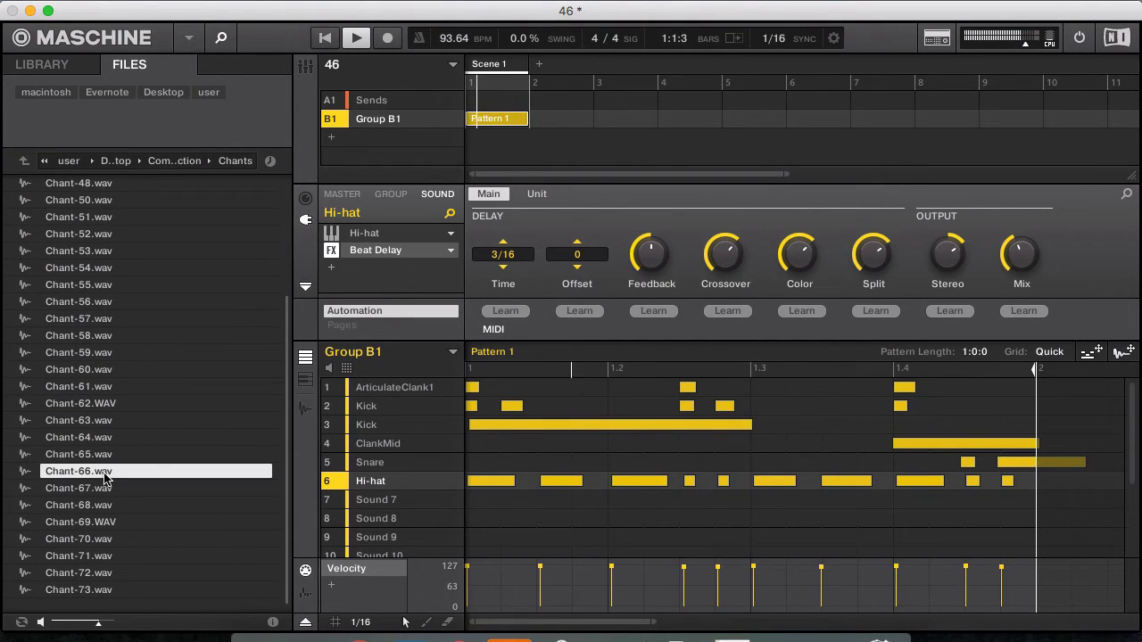
{"action": "key", "text": "Down"}
{"action": "key", "text": "Down"}
{"action": "key", "text": "Down"}
{"action": "key", "text": "Down"}
{"action": "key", "text": "Down"}
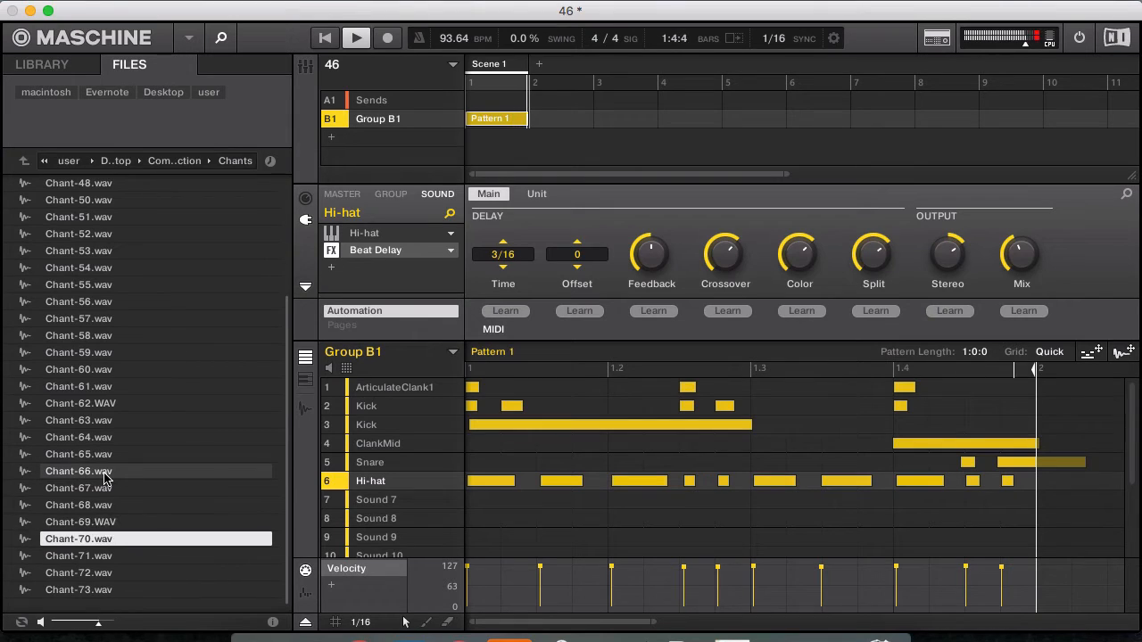
{"action": "key", "text": "Down"}
{"action": "key", "text": "Down"}
{"action": "left_click", "coordinate": [100, 409]}
{"action": "key", "text": "Up"}
{"action": "key", "text": "Up"}
{"action": "key", "text": "Up"}
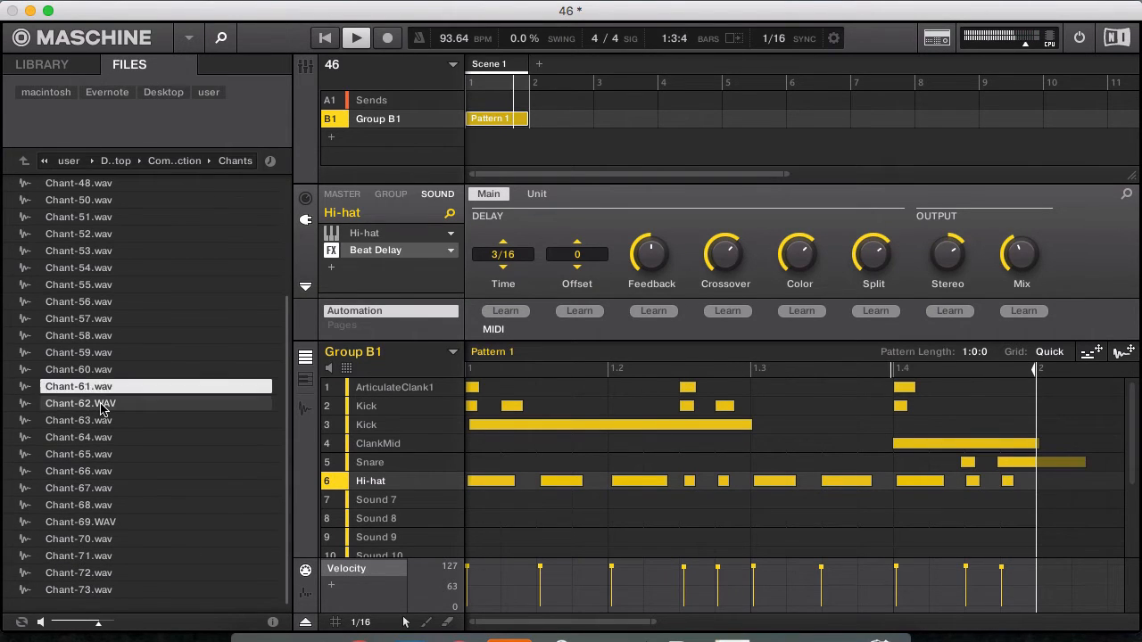
{"action": "key", "text": "Up"}
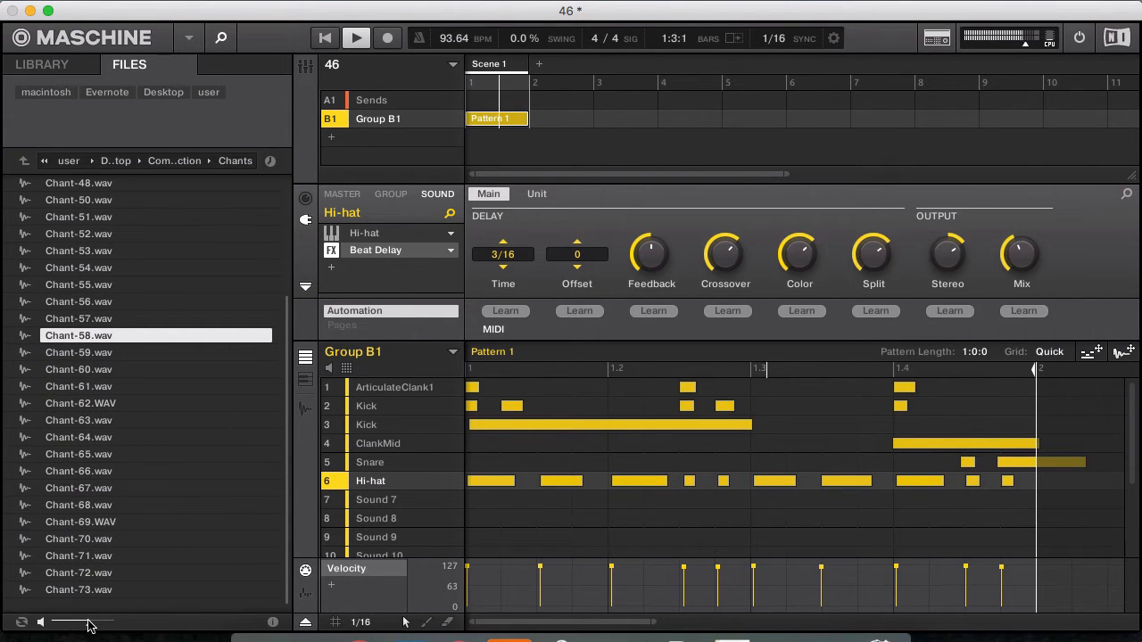
Return to the Complete Trap Collection folder and add a new group below Group B1.
{"action": "left_click", "coordinate": [23, 160]}
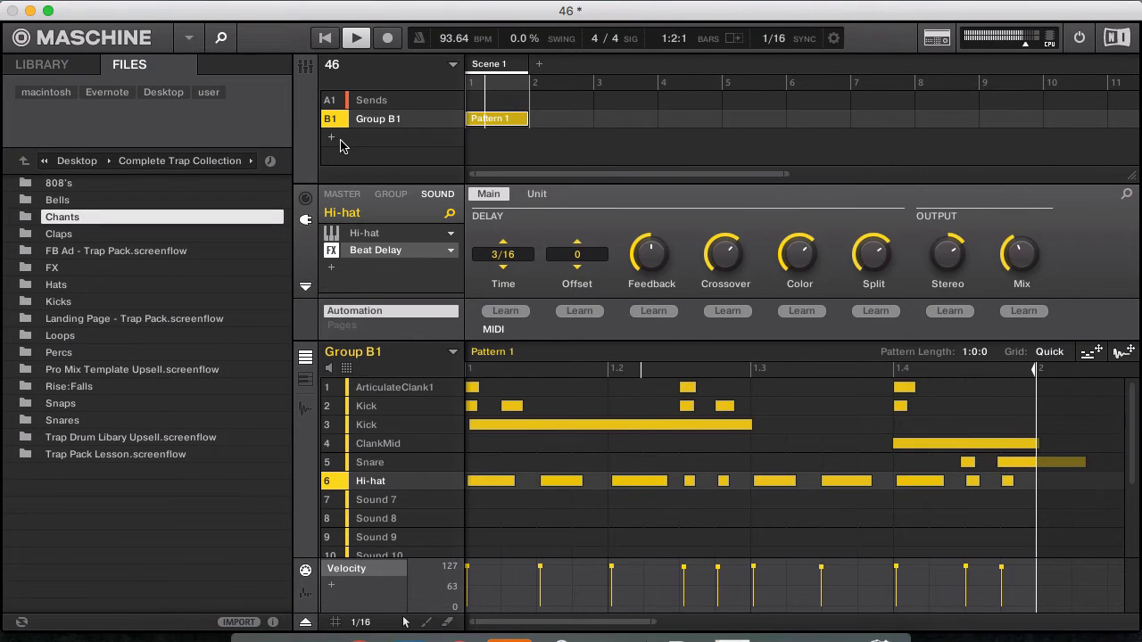
{"action": "left_click", "coordinate": [332, 138]}
{"action": "left_click", "coordinate": [368, 120]}
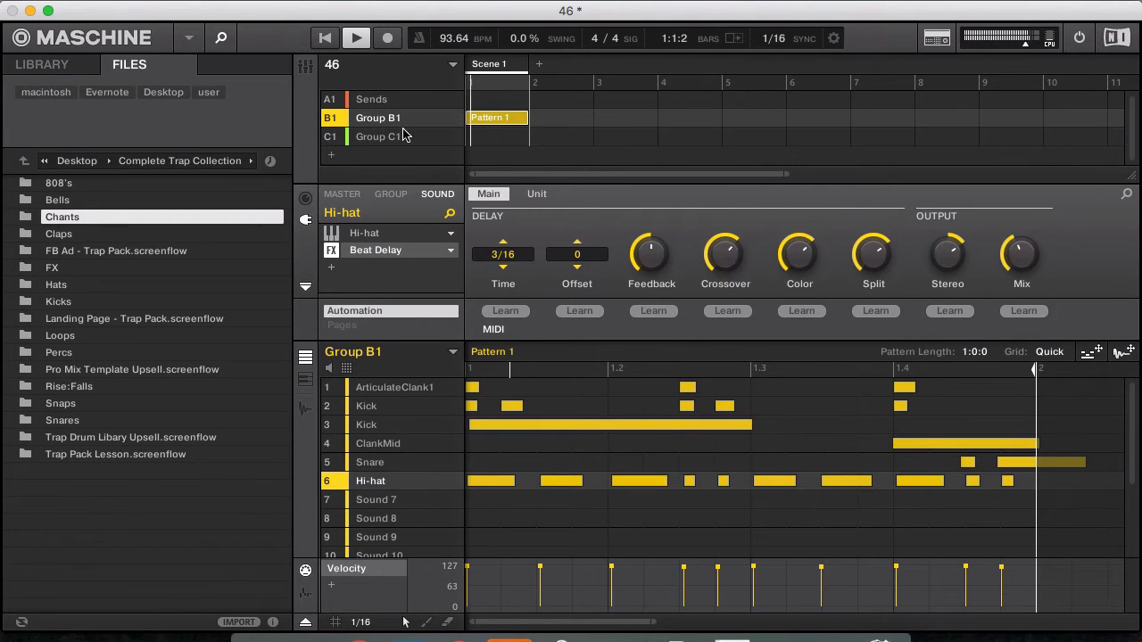
Load an internal Saturator on Sound 3 of the Sends group and set its mode to Tube.
{"action": "left_click", "coordinate": [399, 99]}
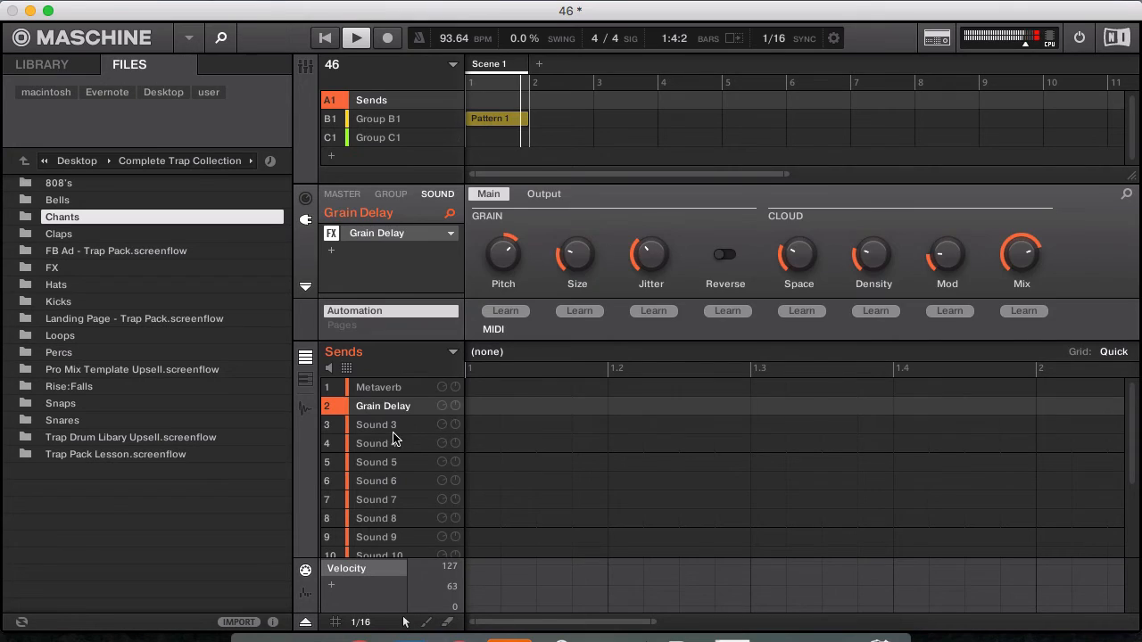
{"action": "left_click", "coordinate": [421, 426]}
{"action": "left_click", "coordinate": [331, 235]}
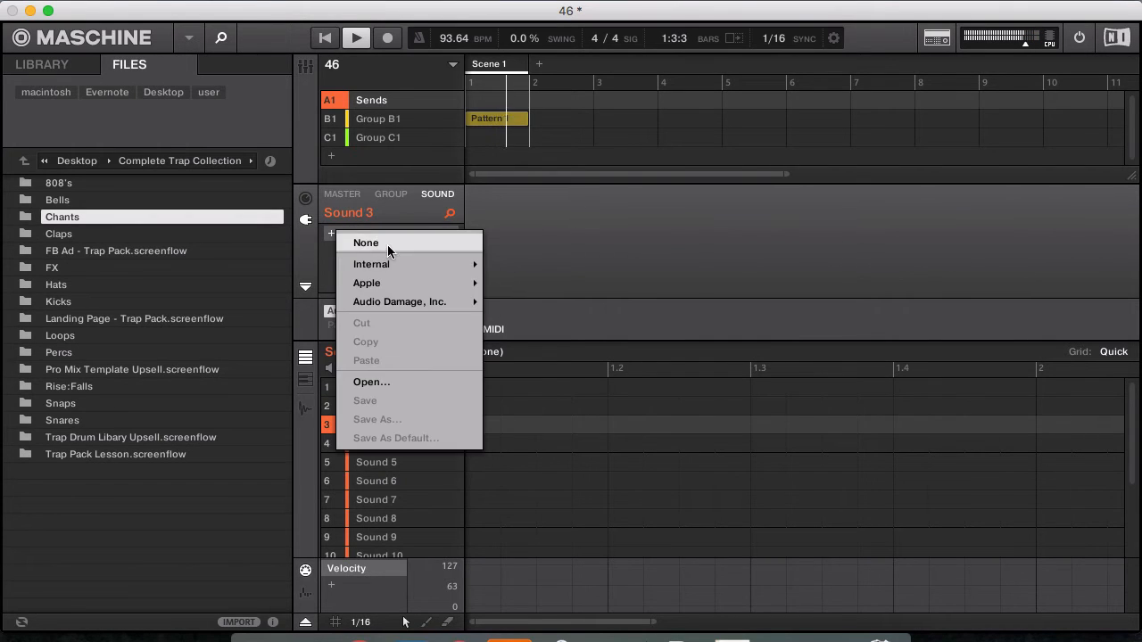
{"action": "mouse_move", "coordinate": [408, 270]}
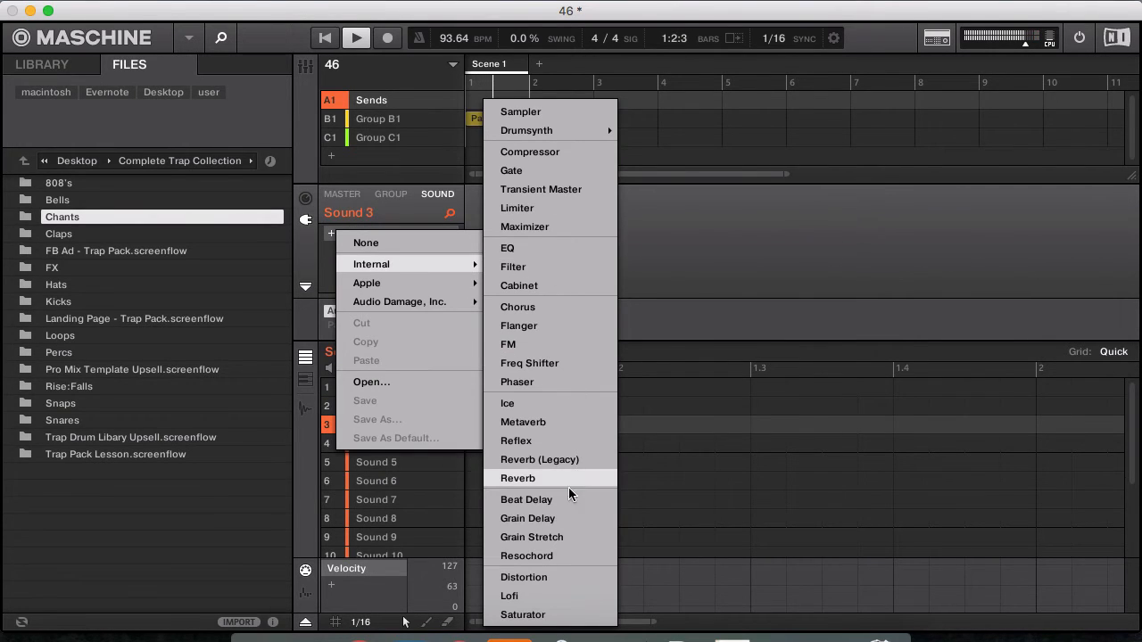
{"action": "left_click", "coordinate": [508, 614]}
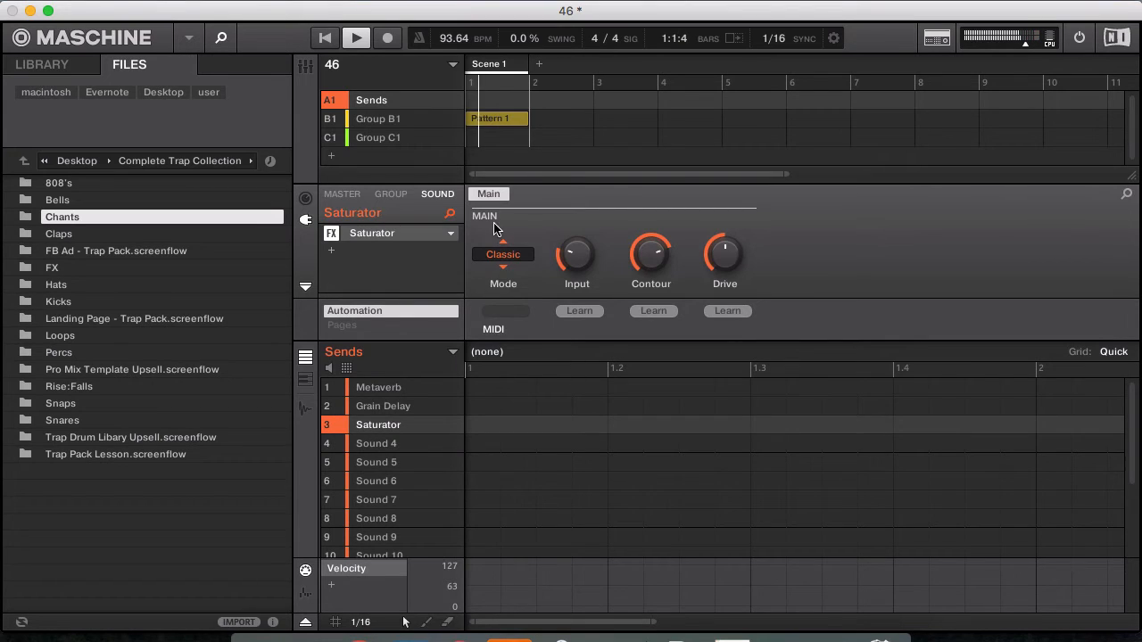
{"action": "left_click", "coordinate": [504, 255]}
{"action": "left_click", "coordinate": [507, 315]}
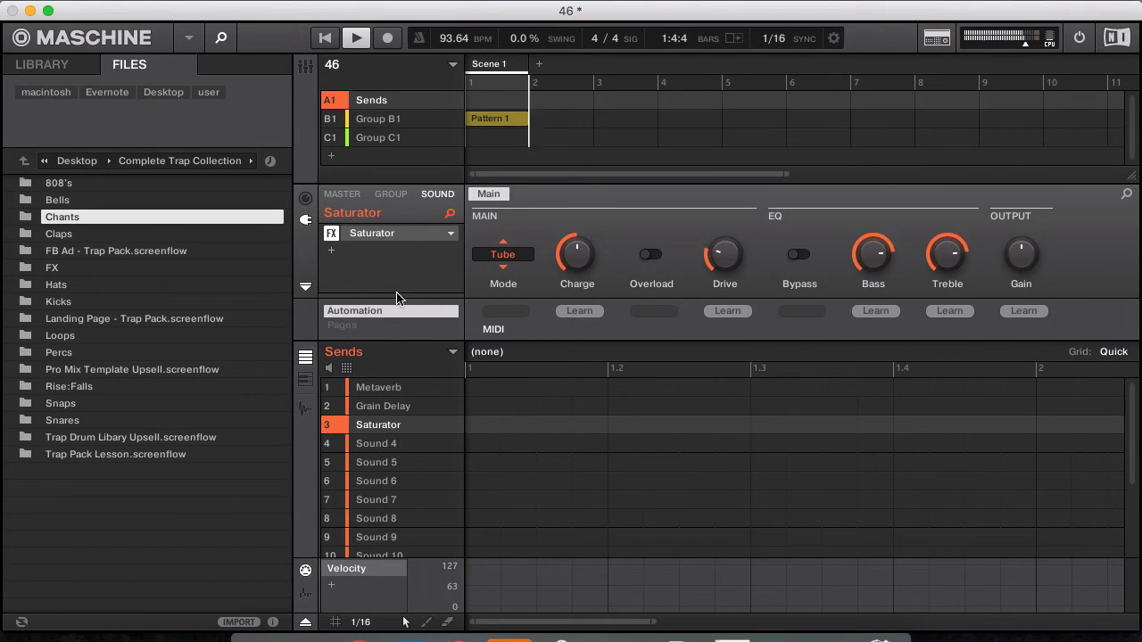
Rename the third sound of the Sends group to Tube Saturator.
{"action": "double_click", "coordinate": [379, 425]}
{"action": "key", "text": "Home"}
{"action": "type", "text": "Tube"}
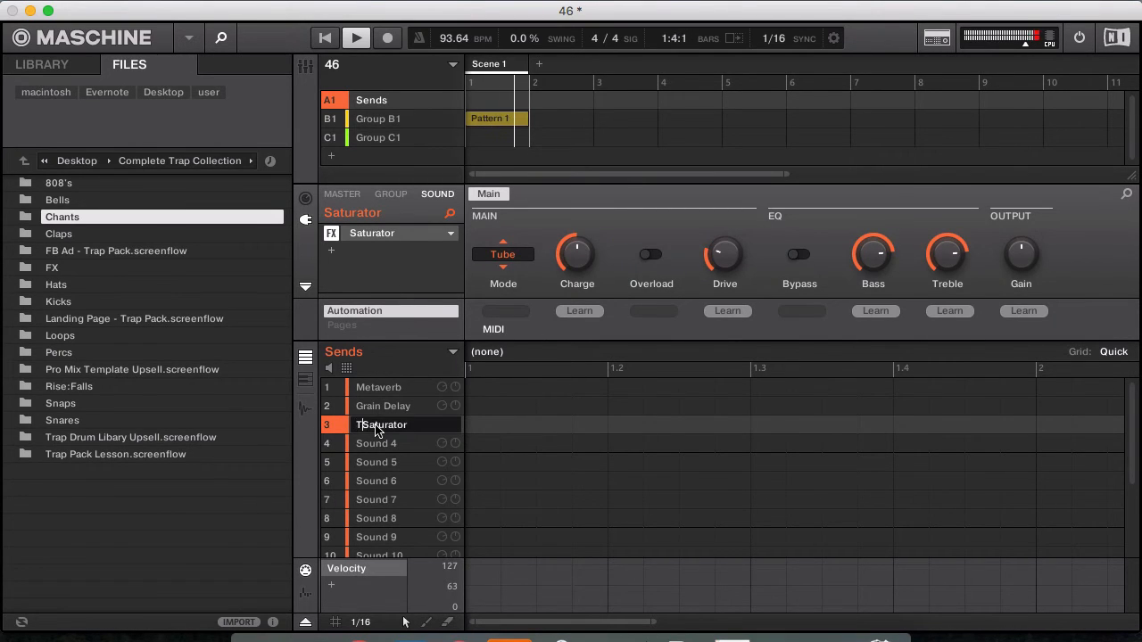
{"action": "key", "text": "Return"}
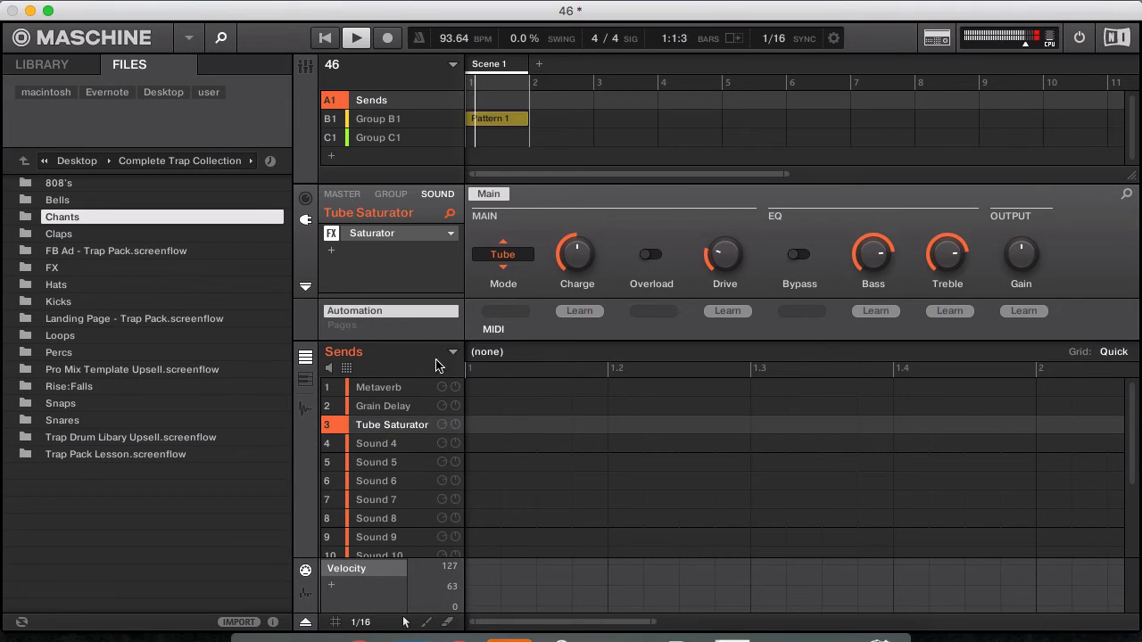
Route Group B1's Aux 1 output to the Tube Saturator send (A1:S3) and lower the send level.
{"action": "left_click", "coordinate": [384, 123]}
{"action": "left_click", "coordinate": [389, 194]}
{"action": "left_click", "coordinate": [427, 241]}
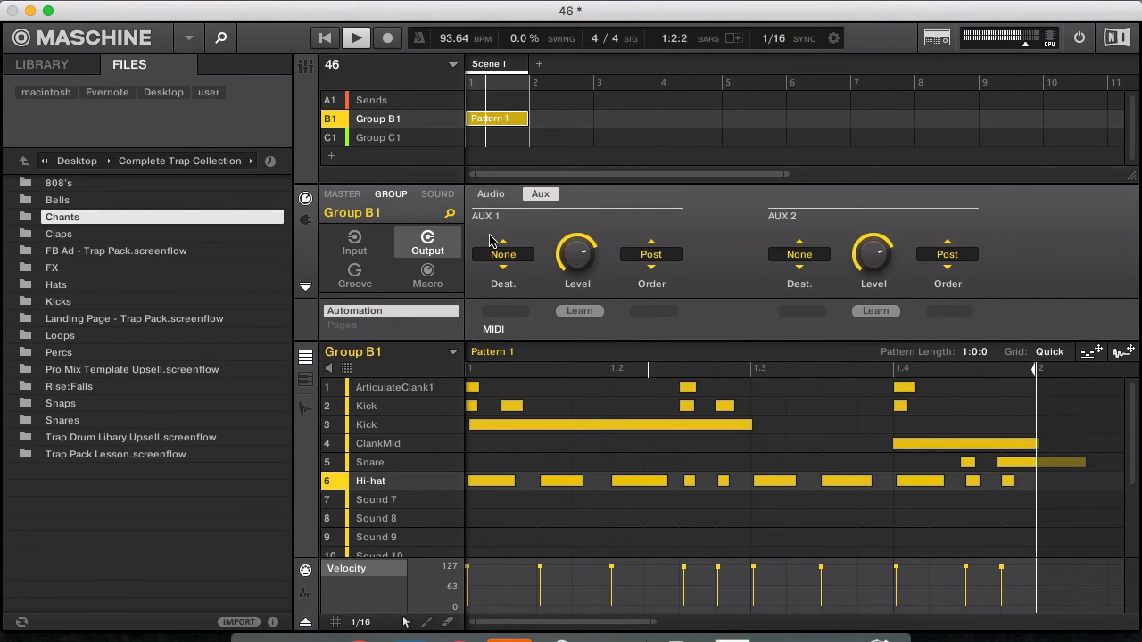
{"action": "left_click", "coordinate": [503, 254]}
{"action": "left_click", "coordinate": [609, 314]}
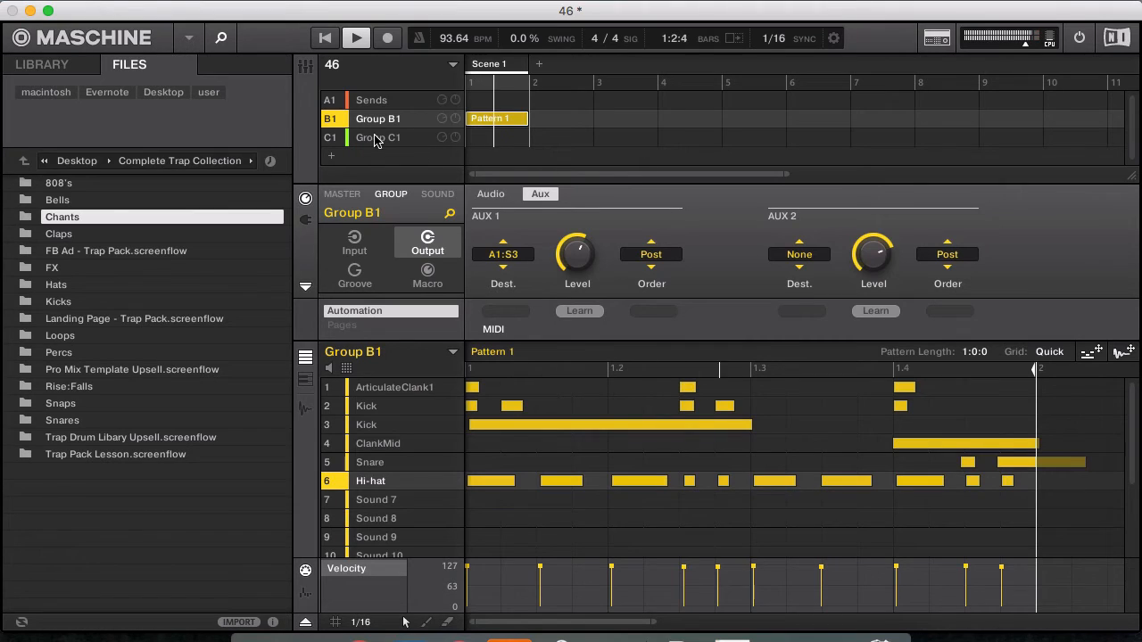
Rename Sound 4 of the Sends group to Tape Saturator.
{"action": "left_click", "coordinate": [381, 105]}
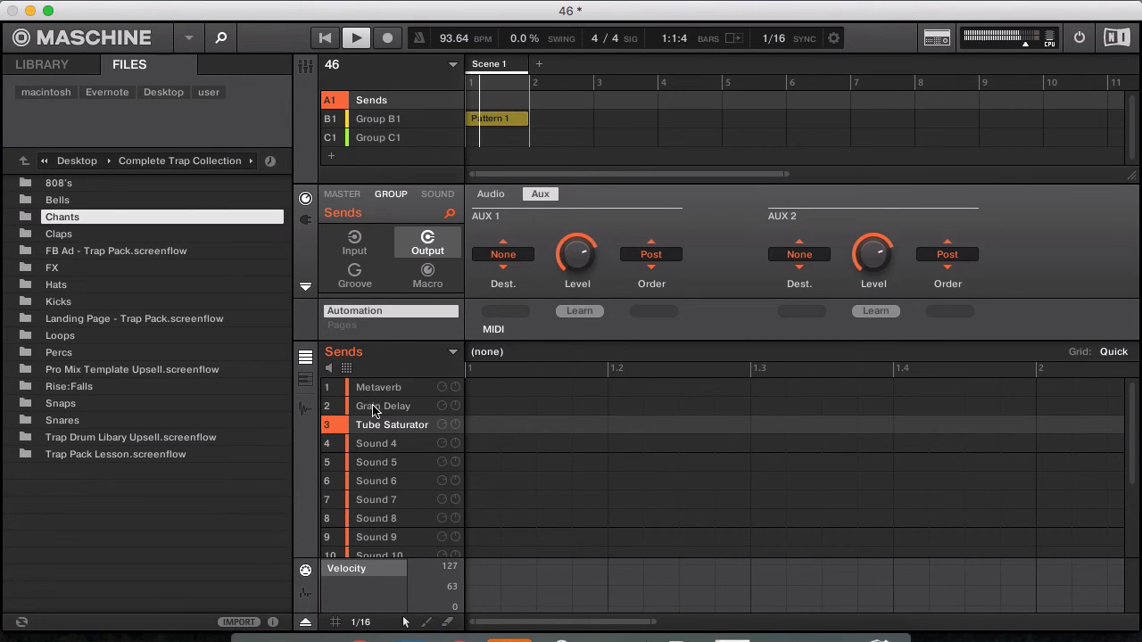
{"action": "left_click", "coordinate": [374, 444]}
{"action": "double_click", "coordinate": [375, 443]}
{"action": "type", "text": "T"}
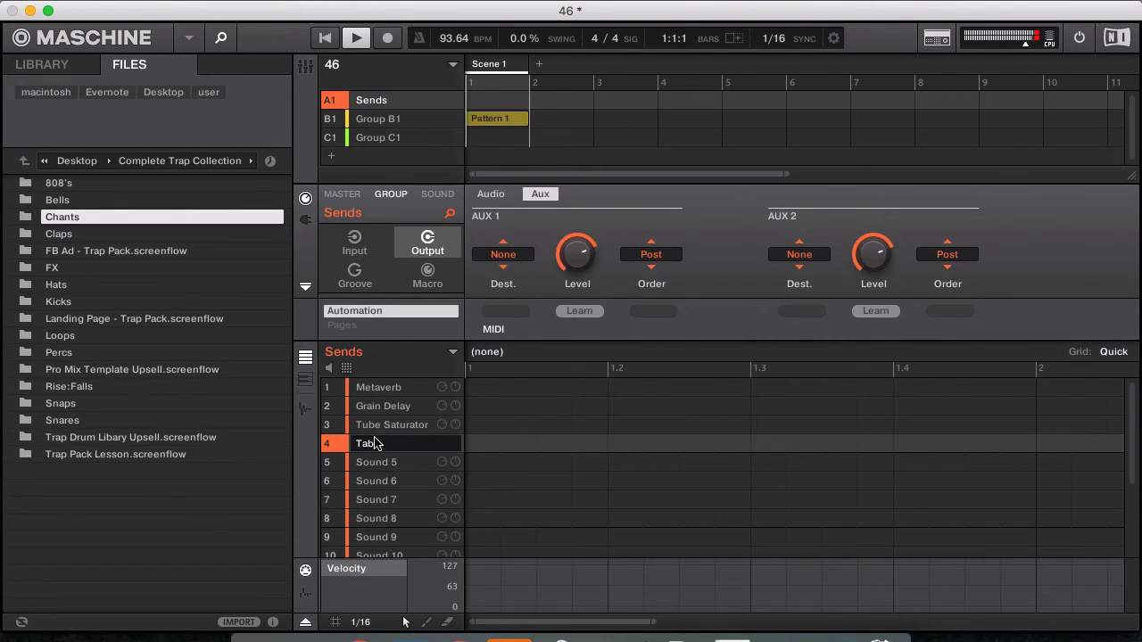
{"action": "type", "text": "ap Saturator"}
{"action": "key", "text": "Return"}
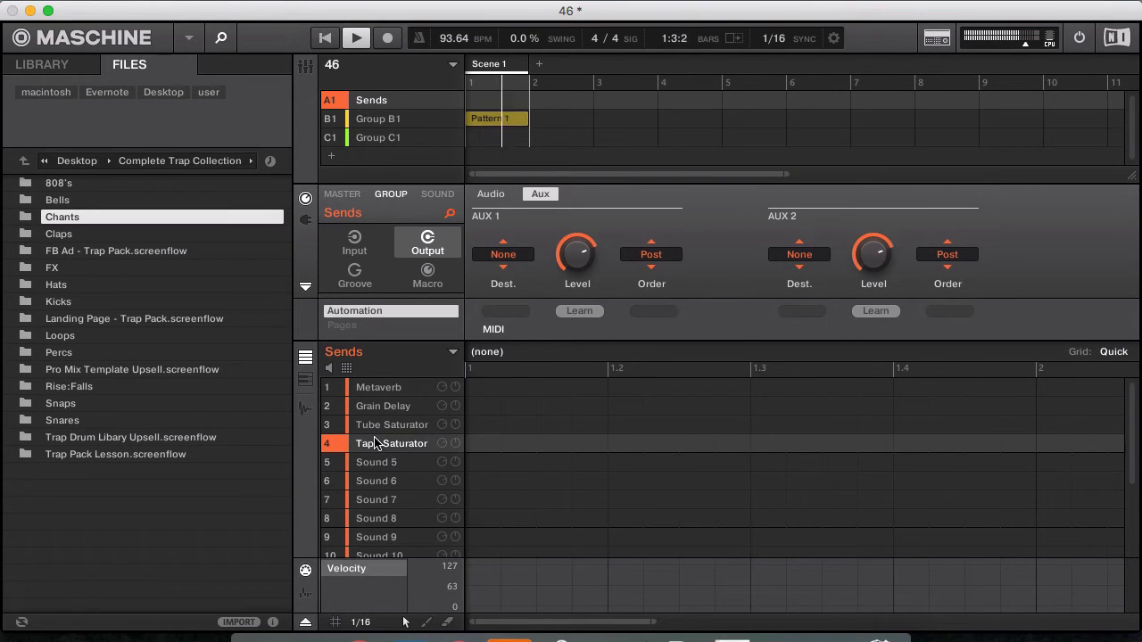
Rename Sound 5 of the Sends group to Chorus.
{"action": "double_click", "coordinate": [375, 462]}
{"action": "type", "text": "Cho"}
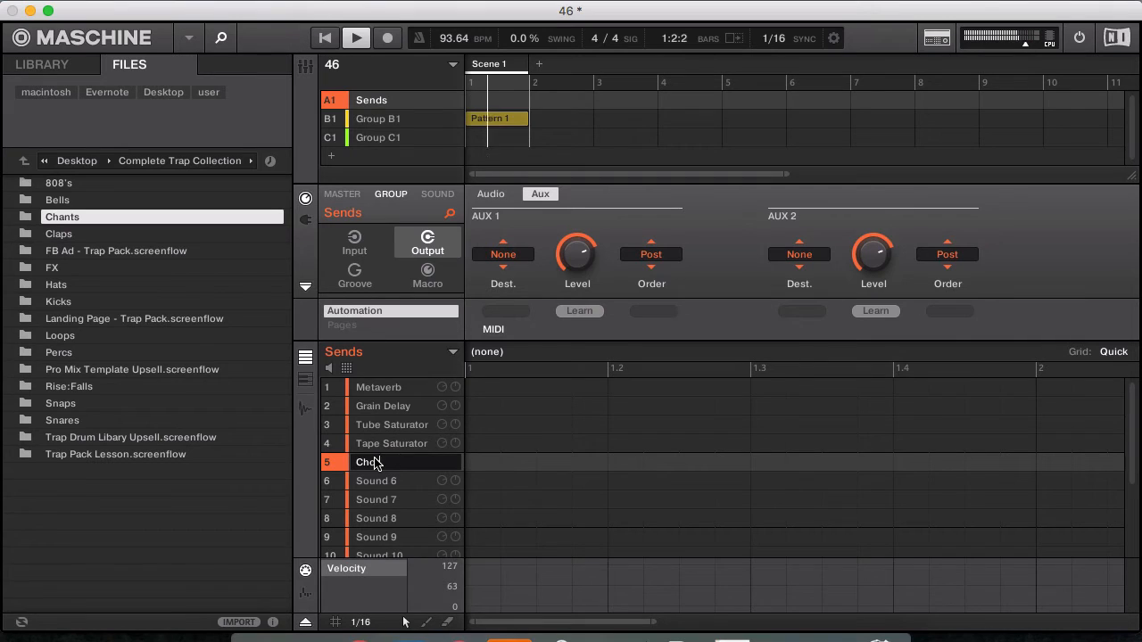
{"action": "type", "text": "rus"}
{"action": "key", "text": "Return"}
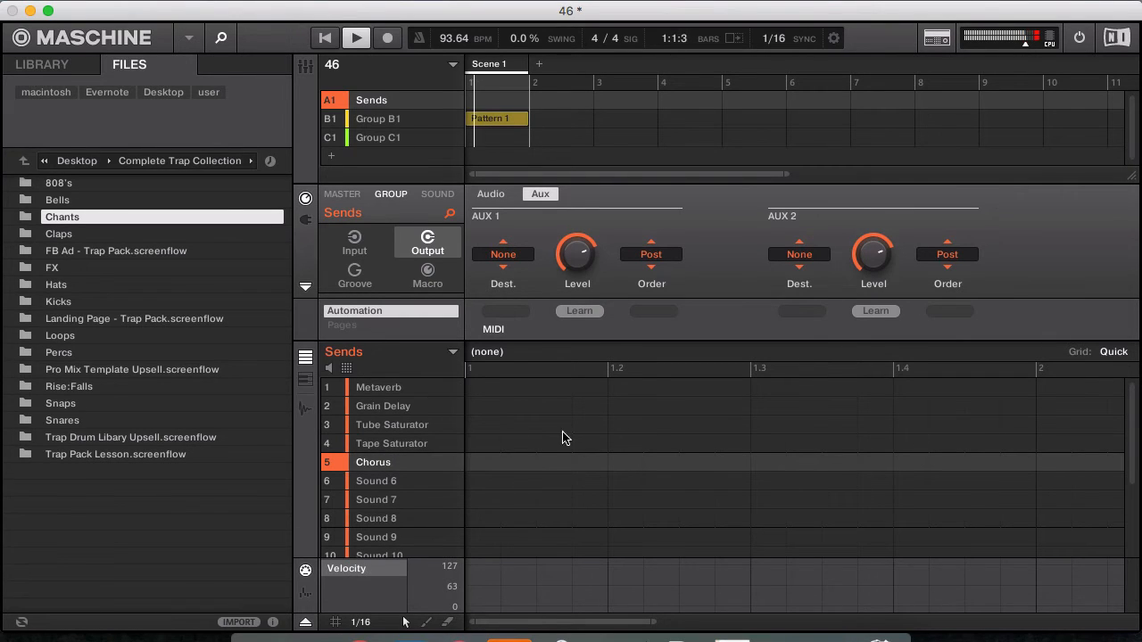
Load an internal Saturator on the Tape Saturator sound and set its mode to Tape.
{"action": "left_click", "coordinate": [417, 441]}
{"action": "left_click", "coordinate": [305, 220]}
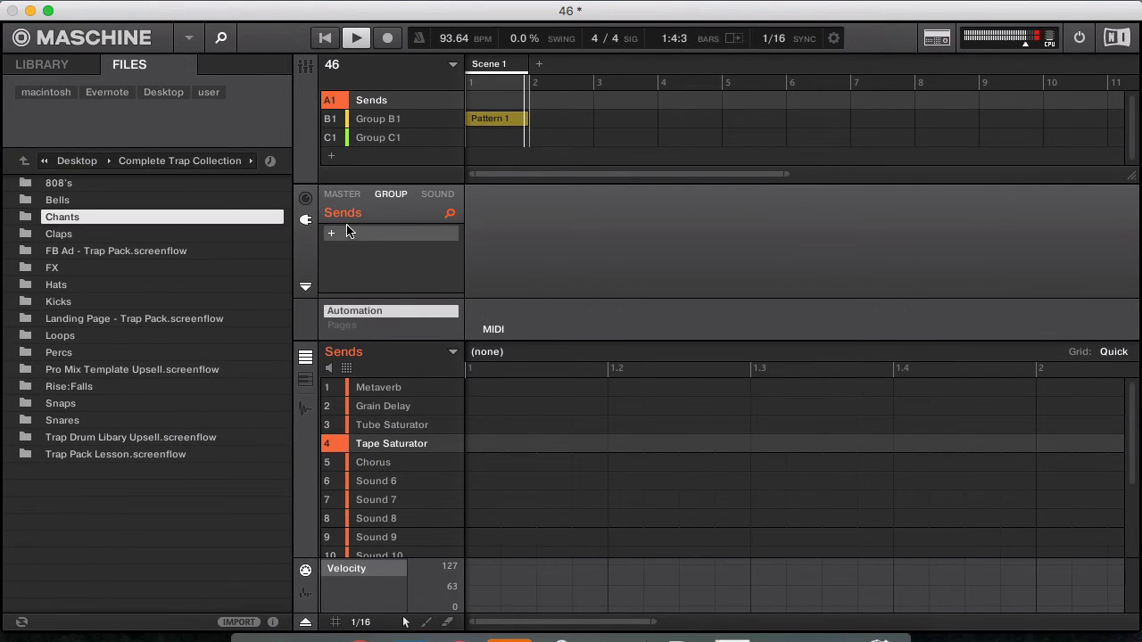
{"action": "left_click", "coordinate": [438, 198]}
{"action": "left_click", "coordinate": [331, 232]}
{"action": "mouse_move", "coordinate": [435, 265]}
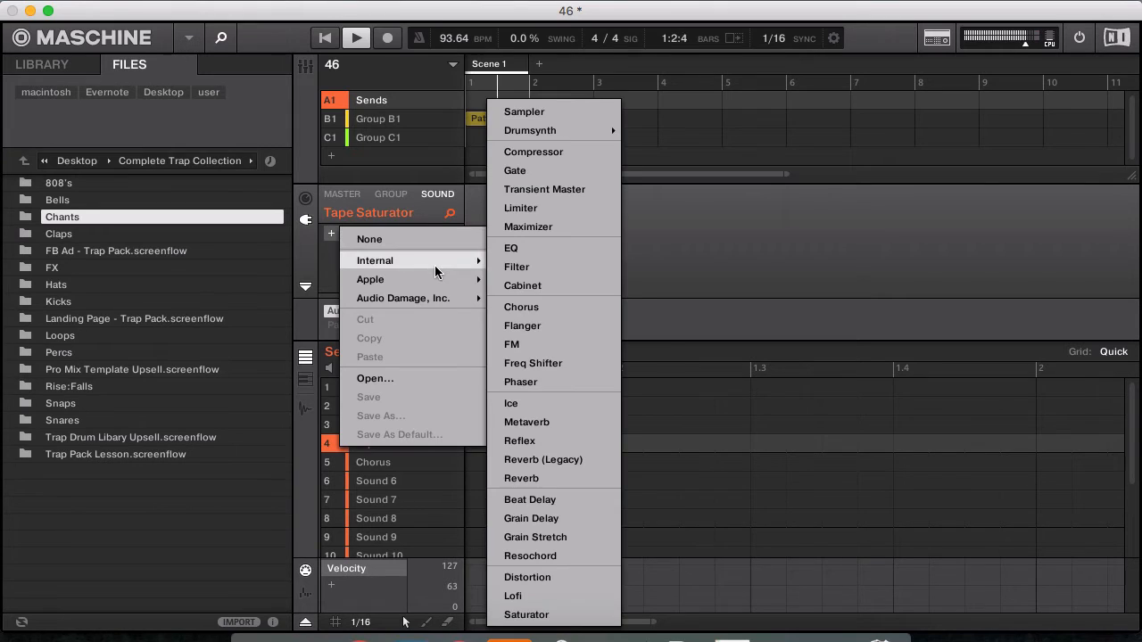
{"action": "left_click", "coordinate": [549, 615]}
{"action": "left_click", "coordinate": [503, 255]}
{"action": "left_click", "coordinate": [534, 304]}
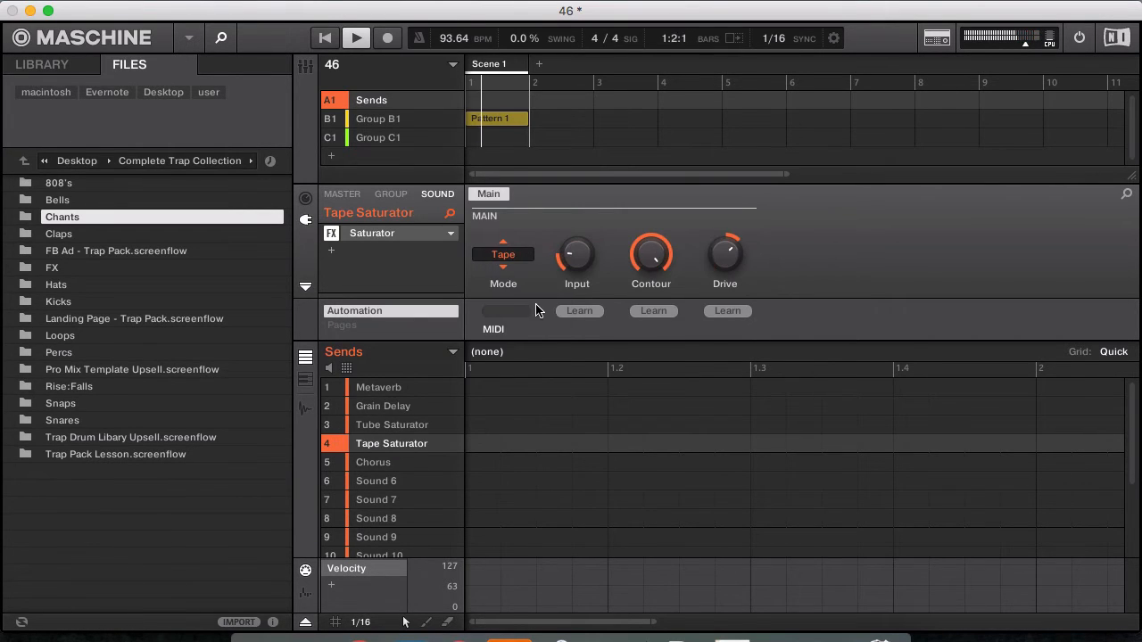
Load the internal Chorus effect on the Chorus sound of the Sends group.
{"action": "left_click", "coordinate": [401, 462]}
{"action": "left_click", "coordinate": [333, 234]}
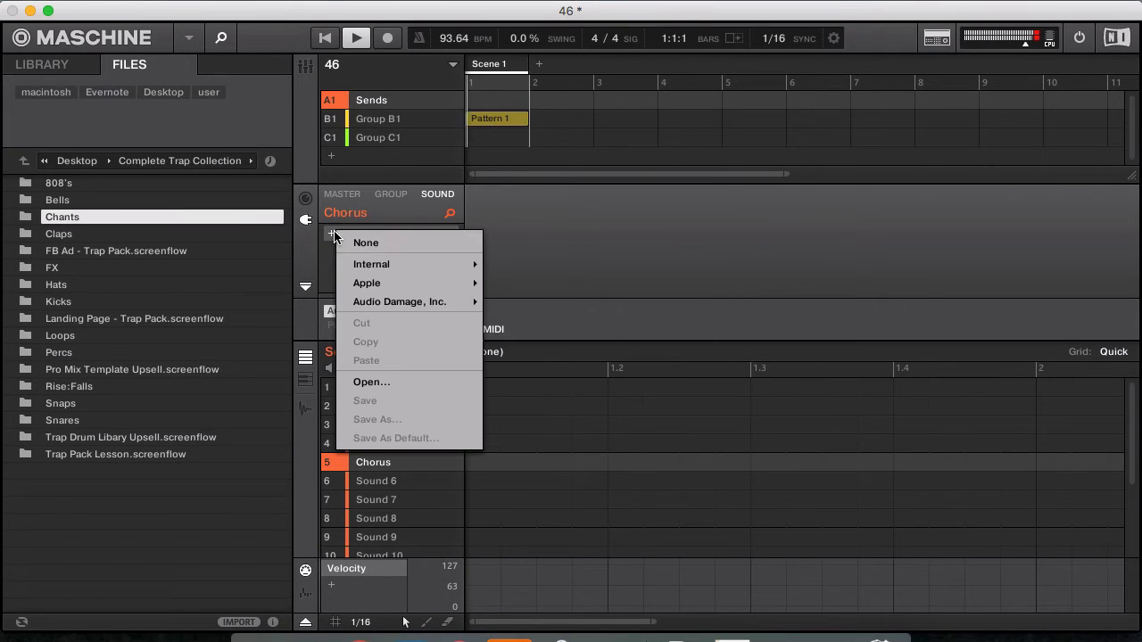
{"action": "mouse_move", "coordinate": [397, 264]}
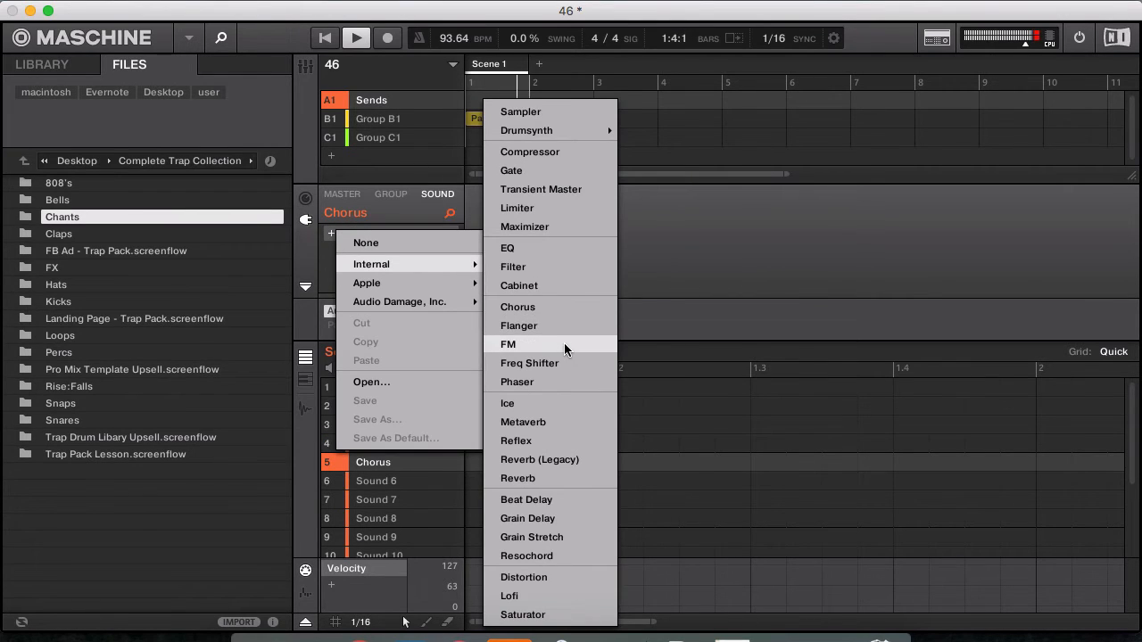
{"action": "left_click", "coordinate": [551, 307]}
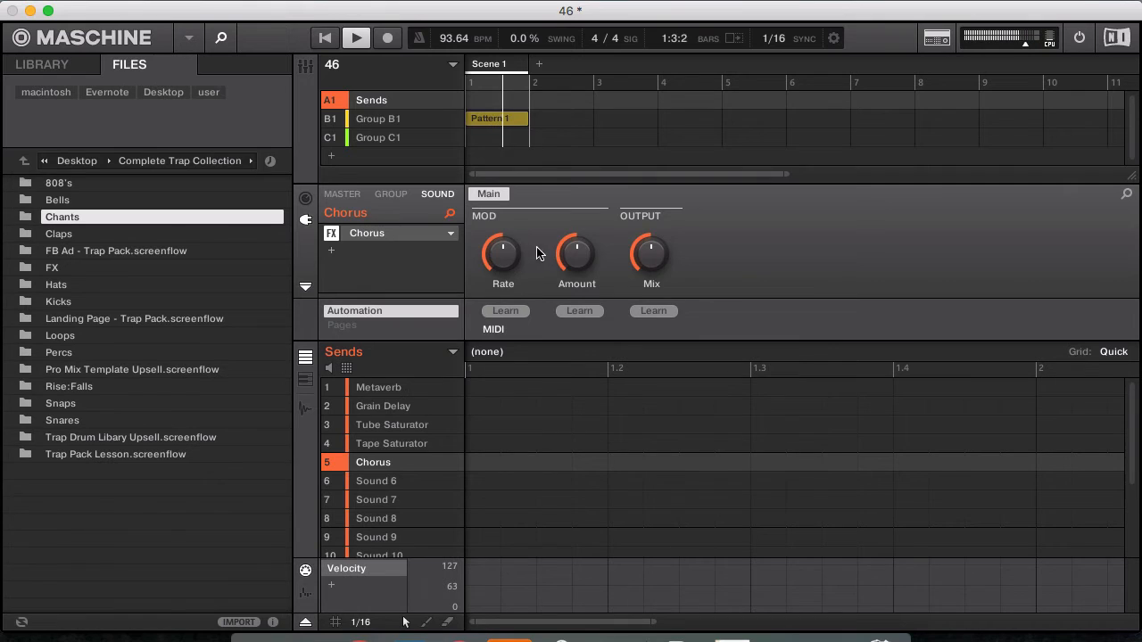
Route Group B1's second auxiliary output to the Tape Saturator send.
{"action": "left_click", "coordinate": [376, 119]}
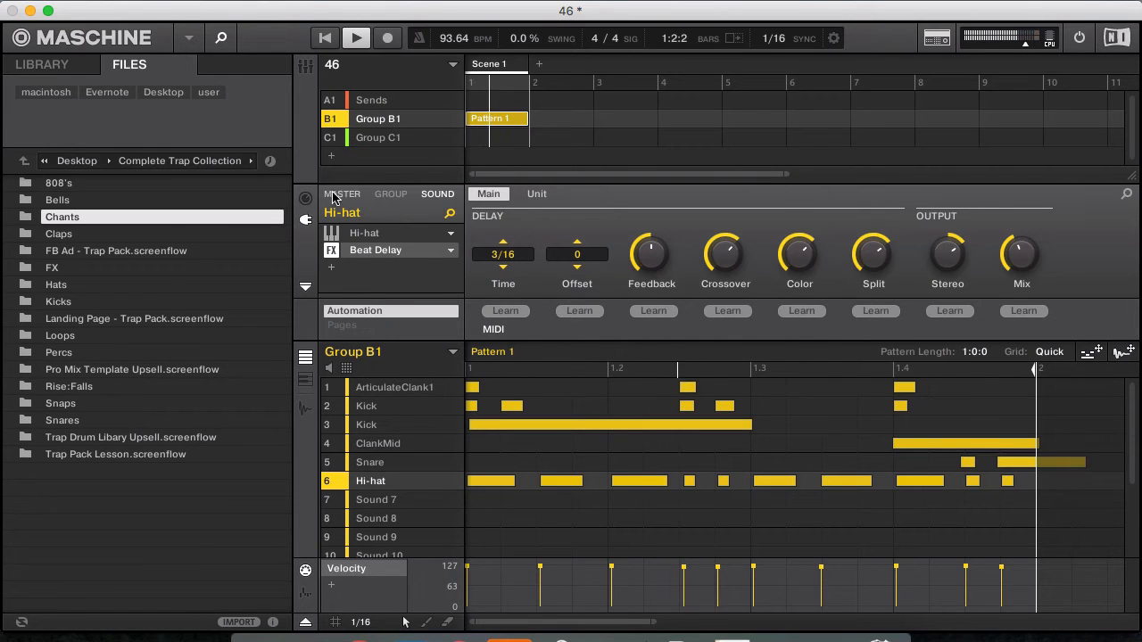
{"action": "left_click", "coordinate": [305, 198]}
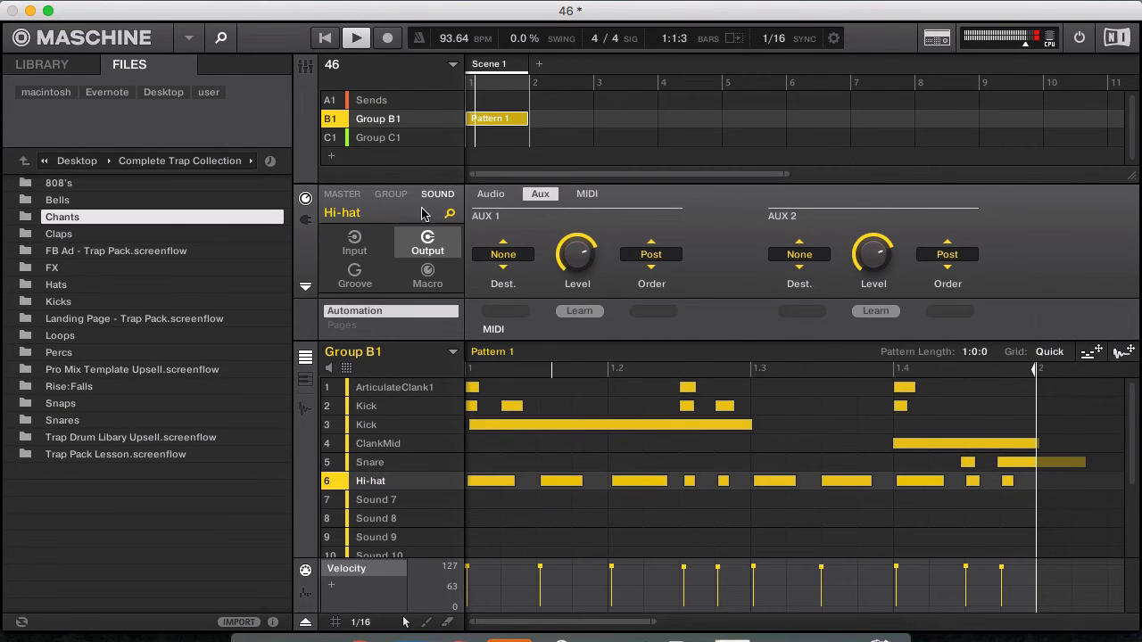
{"action": "left_click", "coordinate": [391, 193]}
{"action": "left_click", "coordinate": [796, 259]}
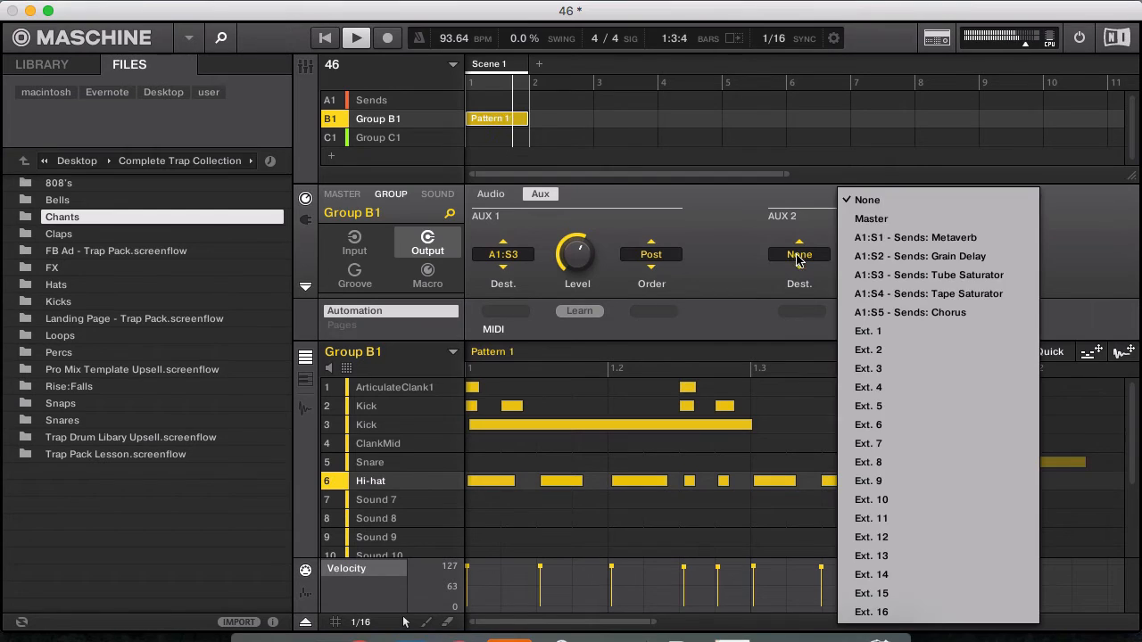
{"action": "left_click", "coordinate": [904, 295]}
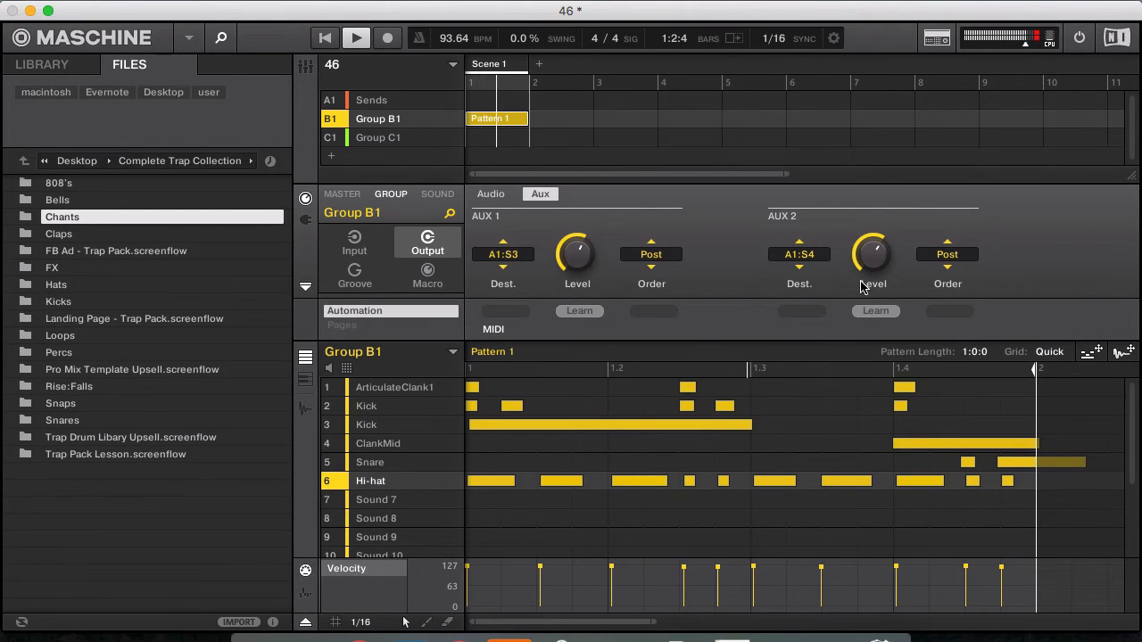
Review the Saturator settings on the Tape Saturator and Tube Saturator sounds of the Sends group.
{"action": "left_click", "coordinate": [372, 100]}
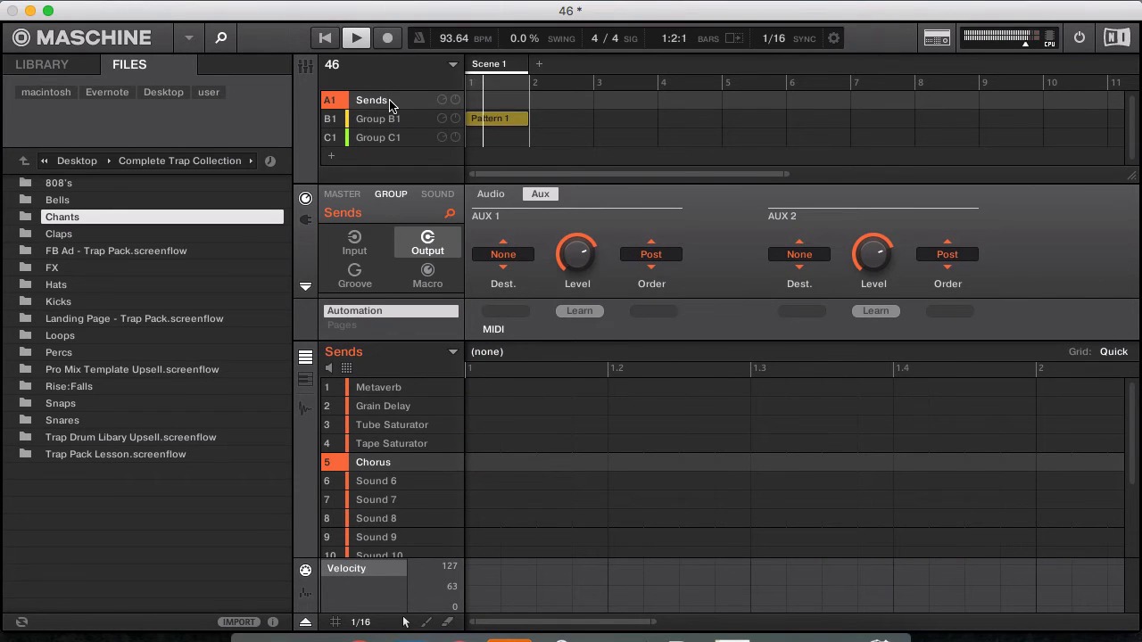
{"action": "left_click", "coordinate": [406, 444]}
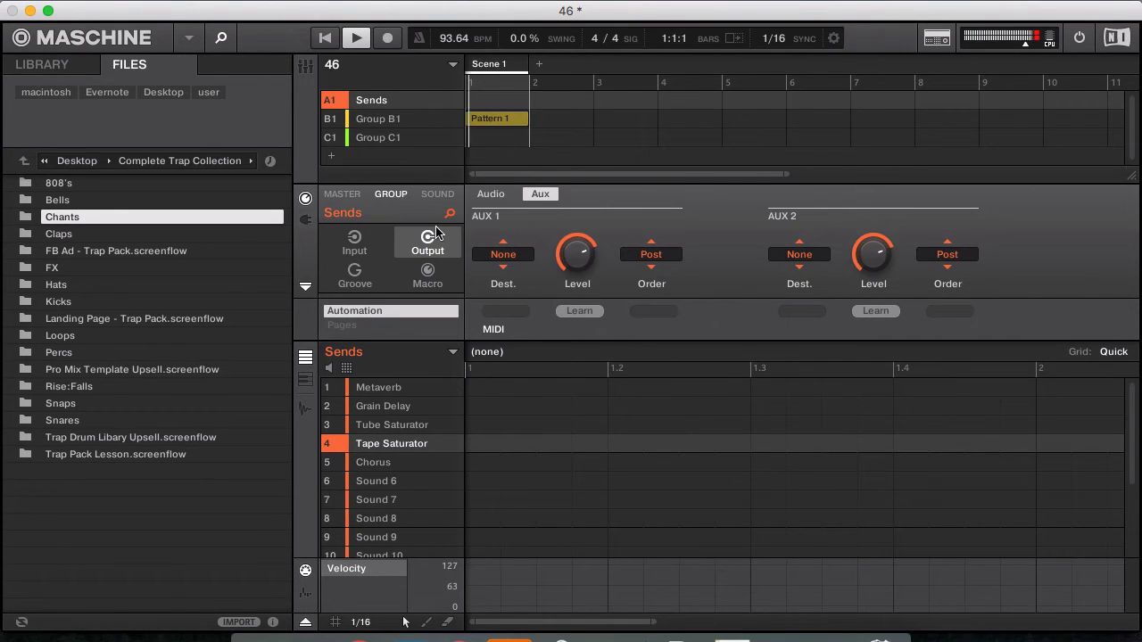
{"action": "left_click", "coordinate": [440, 196]}
{"action": "left_click", "coordinate": [306, 221]}
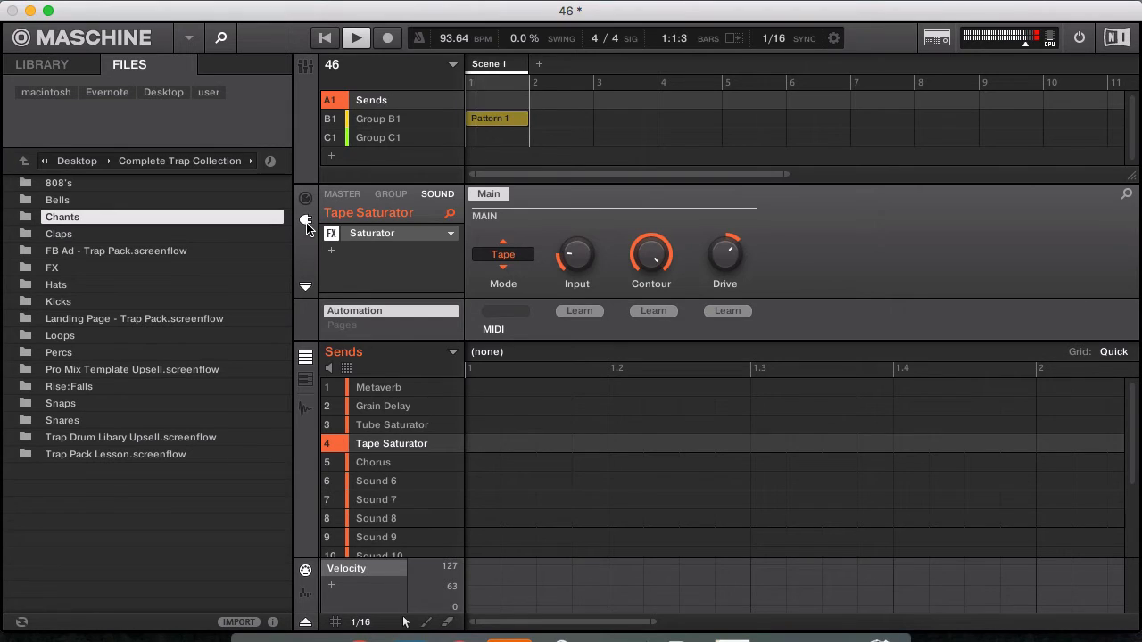
{"action": "left_click", "coordinate": [389, 427]}
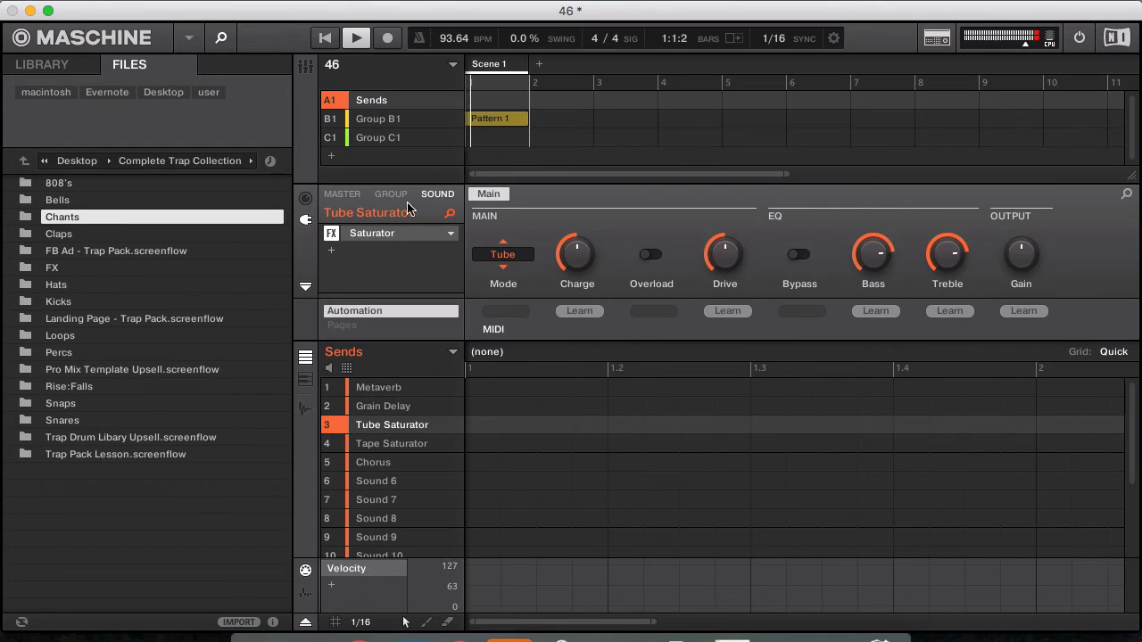
Try the library sounds Analog Classic C and Analog Classic B on Sound 1 of Group C1.
{"action": "left_click", "coordinate": [383, 139]}
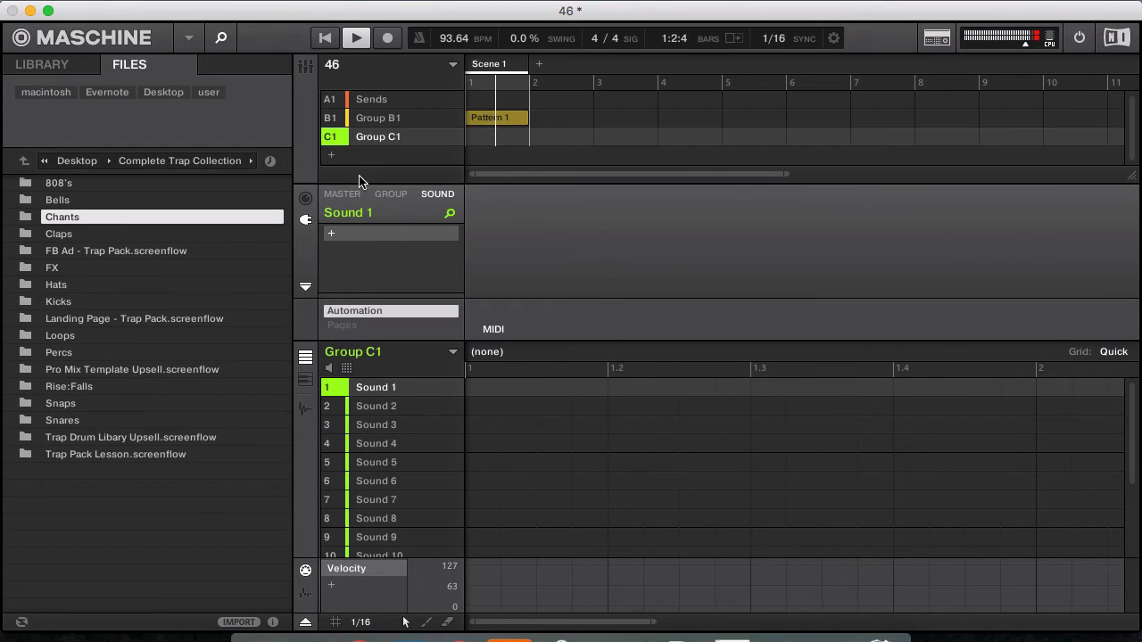
{"action": "left_click", "coordinate": [42, 65]}
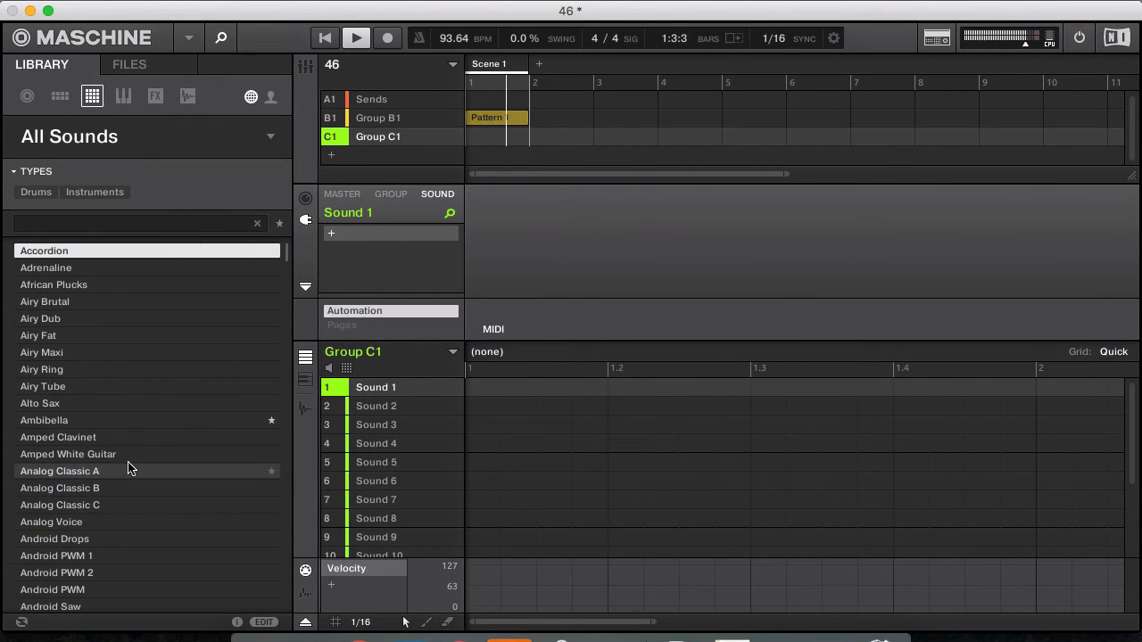
{"action": "left_click", "coordinate": [128, 488]}
{"action": "left_click", "coordinate": [102, 506]}
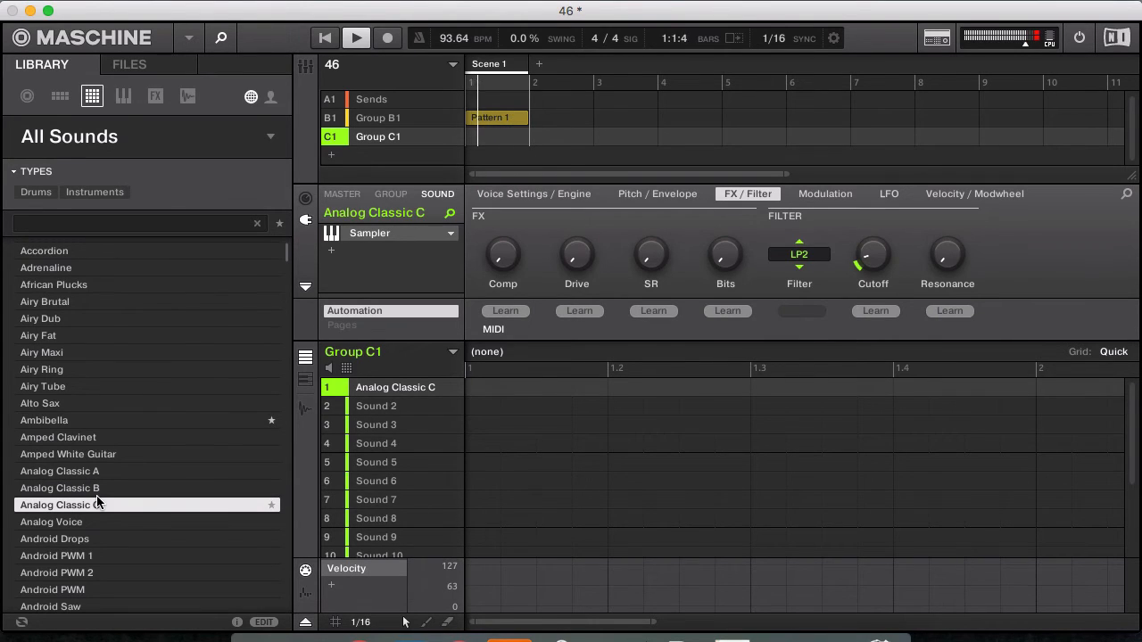
{"action": "scroll", "coordinate": [98, 502], "scroll_direction": "down", "scroll_amount": 3}
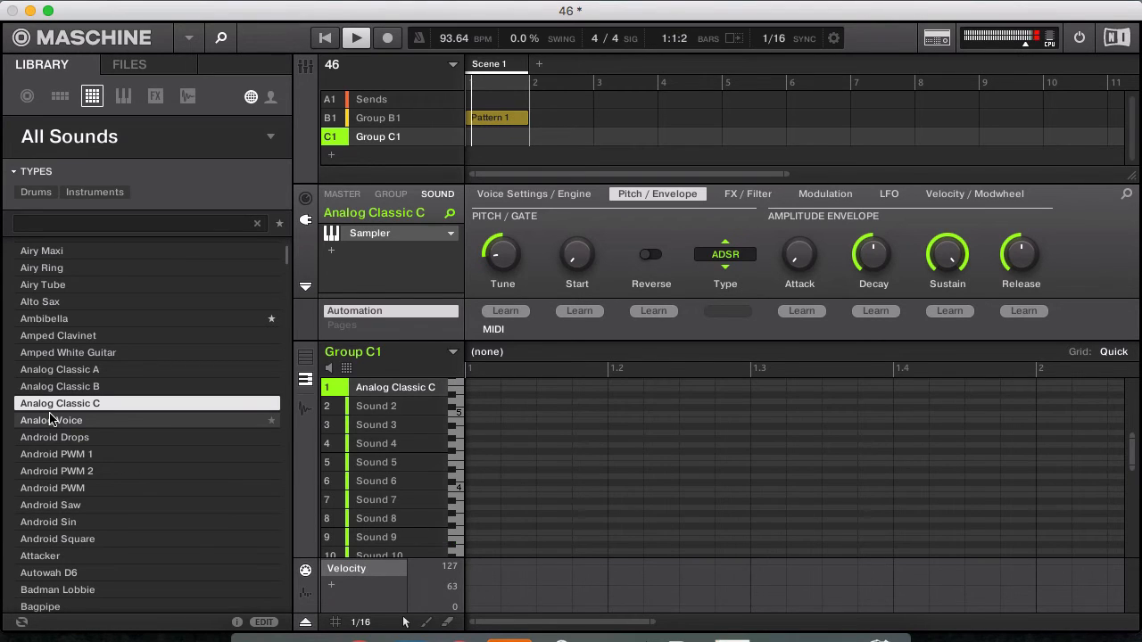
{"action": "left_click", "coordinate": [68, 390]}
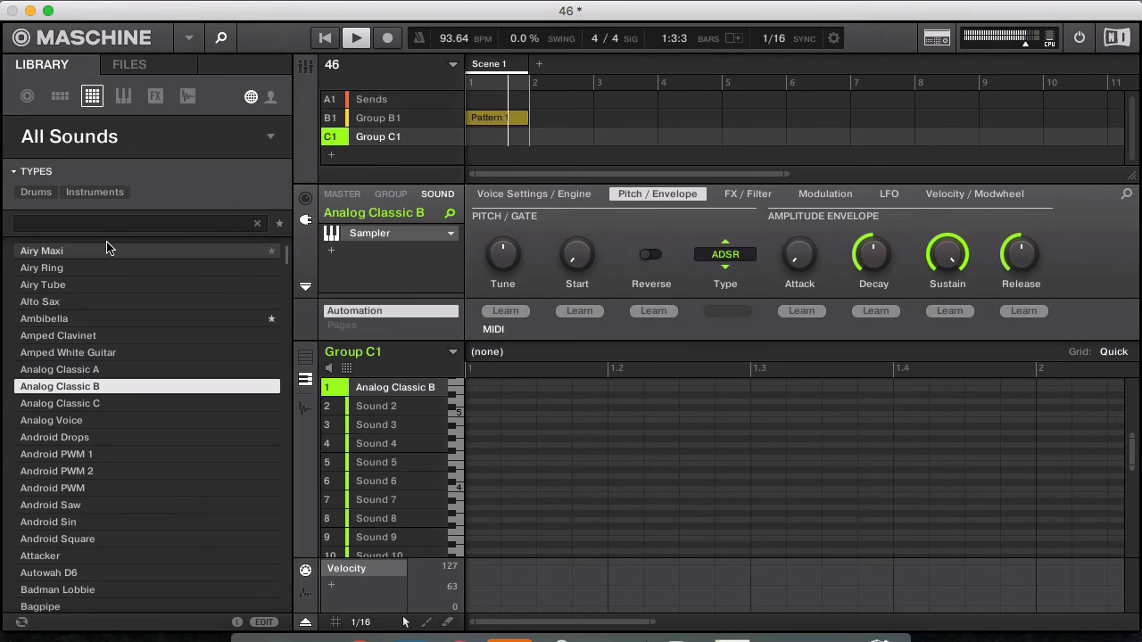
Filter the library sounds to Instruments and Keys, and load CP11 Harpsi on the first sound of Group C1.
{"action": "left_click", "coordinate": [157, 98]}
{"action": "left_click", "coordinate": [92, 96]}
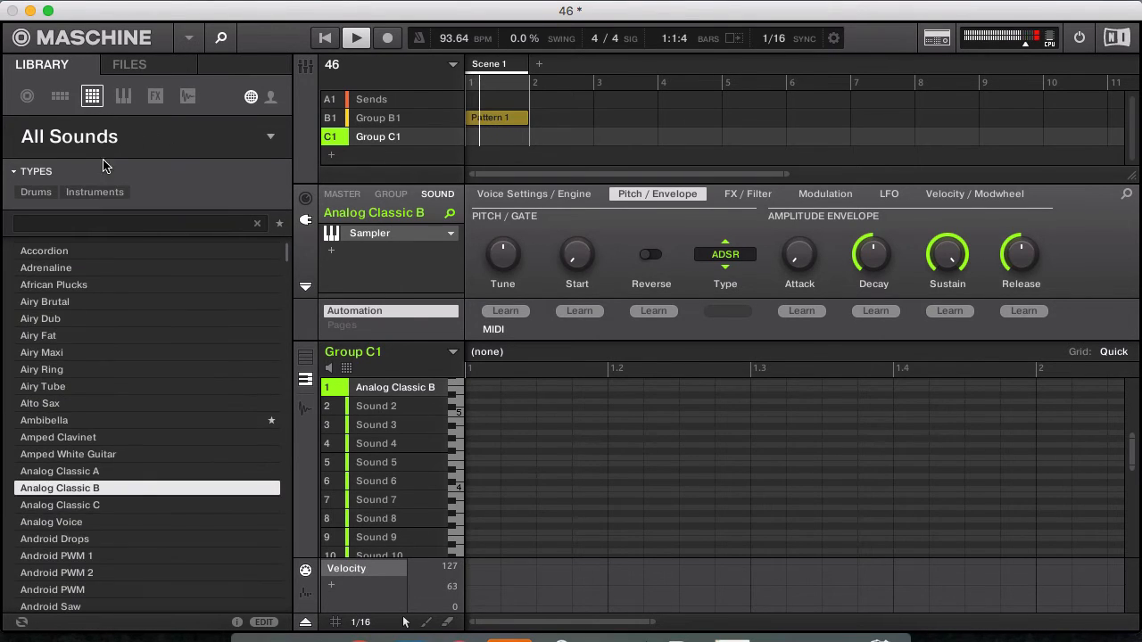
{"action": "left_click", "coordinate": [95, 192]}
{"action": "left_click", "coordinate": [194, 215]}
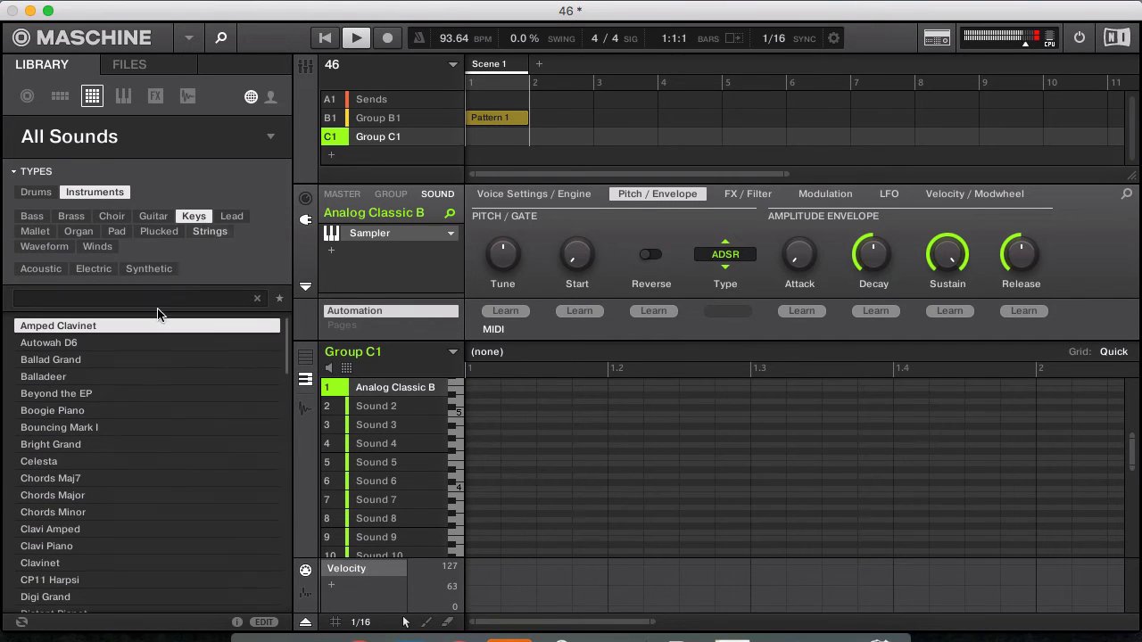
{"action": "scroll", "coordinate": [93, 426], "scroll_direction": "down", "scroll_amount": 3}
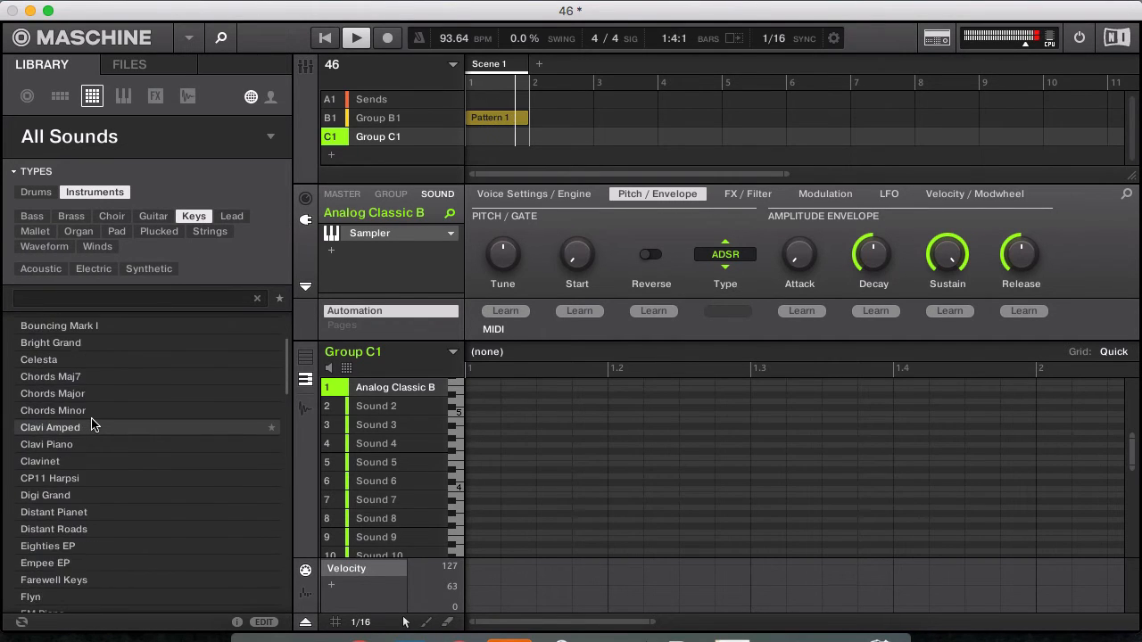
{"action": "scroll", "coordinate": [93, 426], "scroll_direction": "down", "scroll_amount": 1}
{"action": "left_click", "coordinate": [67, 462]}
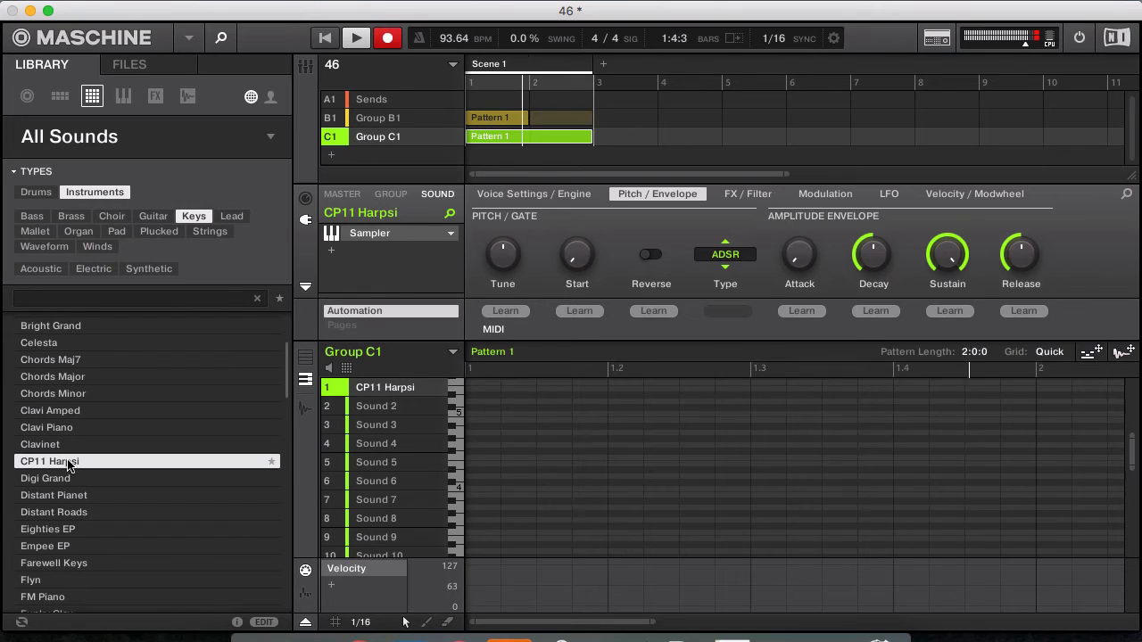
Discard the current take and record a CP11 Harpsi melody into Group C1's four-bar pattern.
{"action": "key", "text": "ctrl+space"}
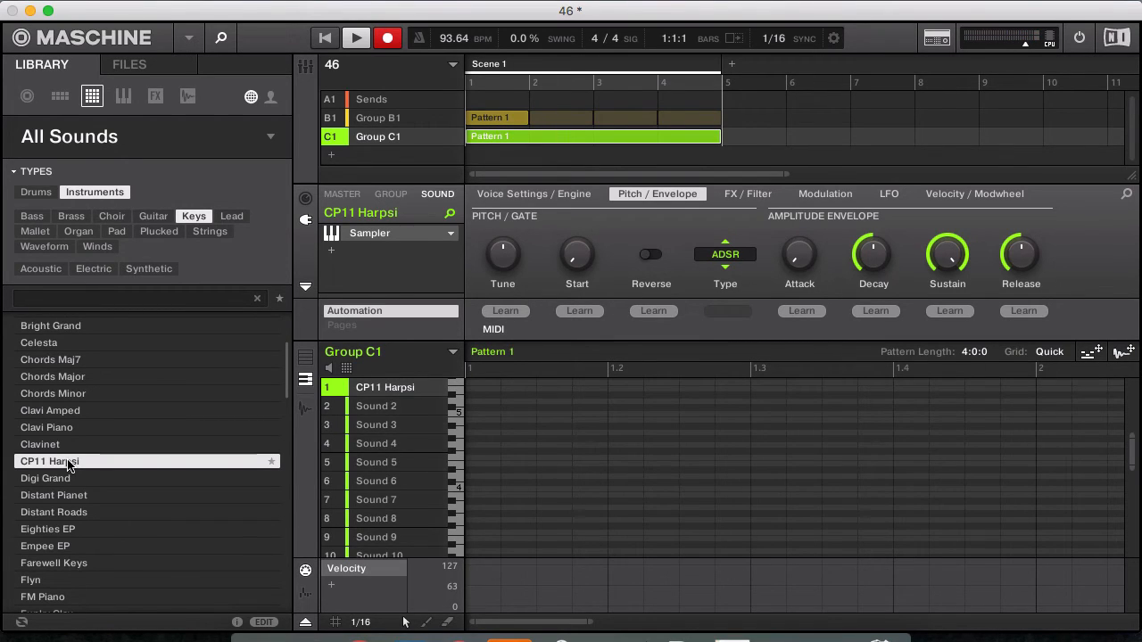
{"action": "key", "text": "super+z"}
{"action": "key", "text": "ctrl+space"}
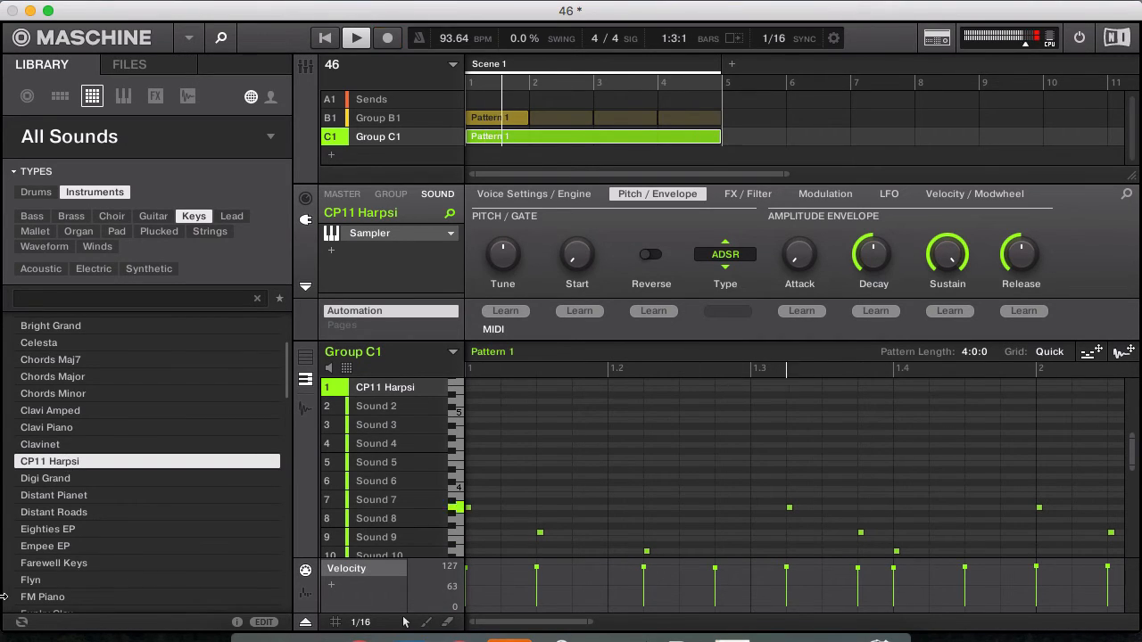
Route the first auxiliary output of Group C1's CP11 Harpsi sound to the Metaverb send.
{"action": "left_click", "coordinate": [306, 197]}
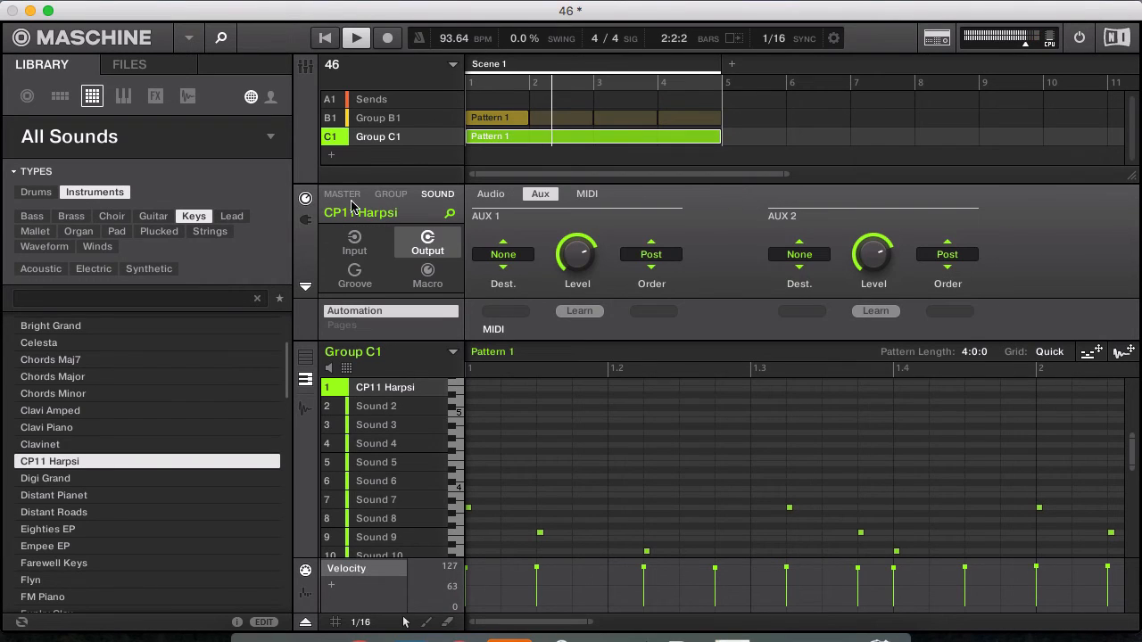
{"action": "left_click", "coordinate": [503, 254]}
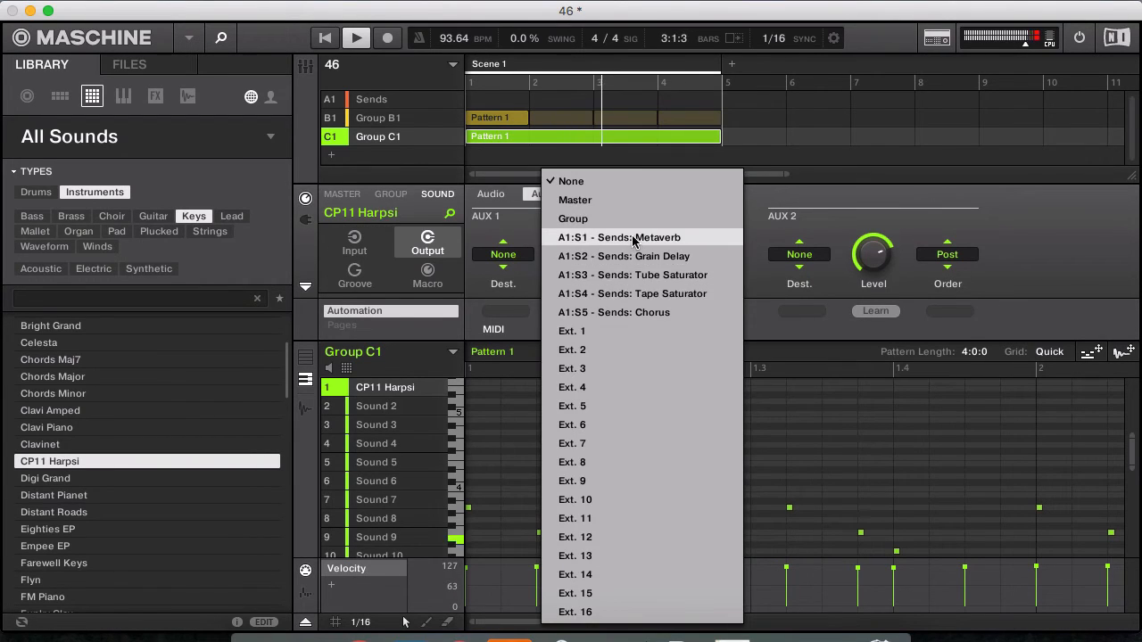
{"action": "left_click", "coordinate": [632, 238]}
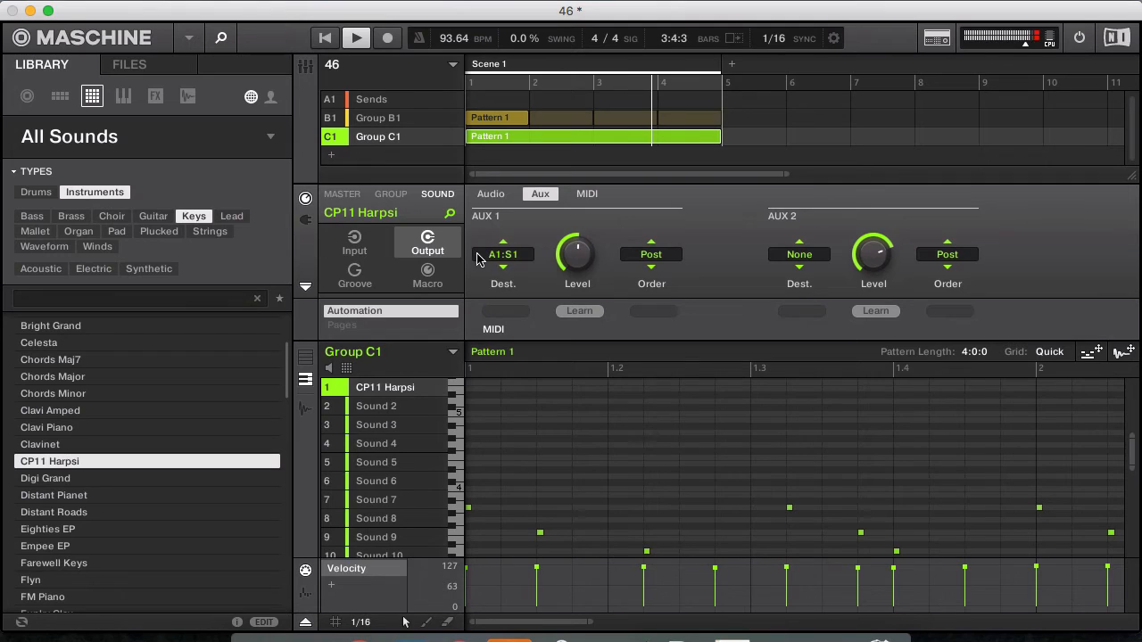
Add the internal EQ to Group C1's CP11 Harpsi sound and reduce its low-band gain.
{"action": "left_click", "coordinate": [309, 222]}
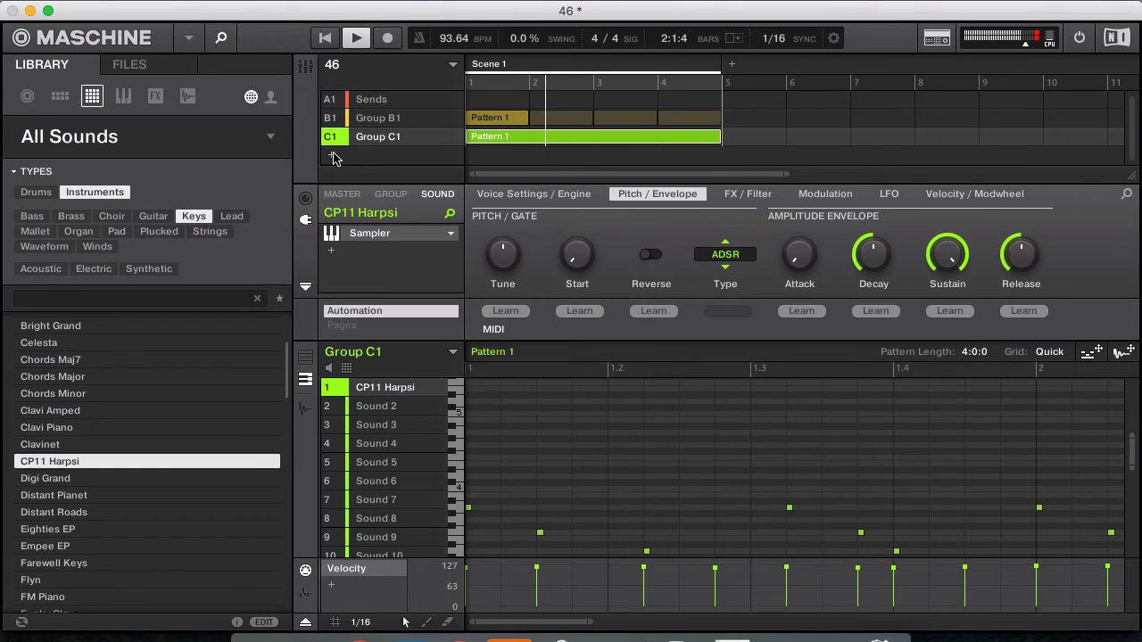
{"action": "left_click", "coordinate": [332, 250]}
{"action": "mouse_move", "coordinate": [437, 282]}
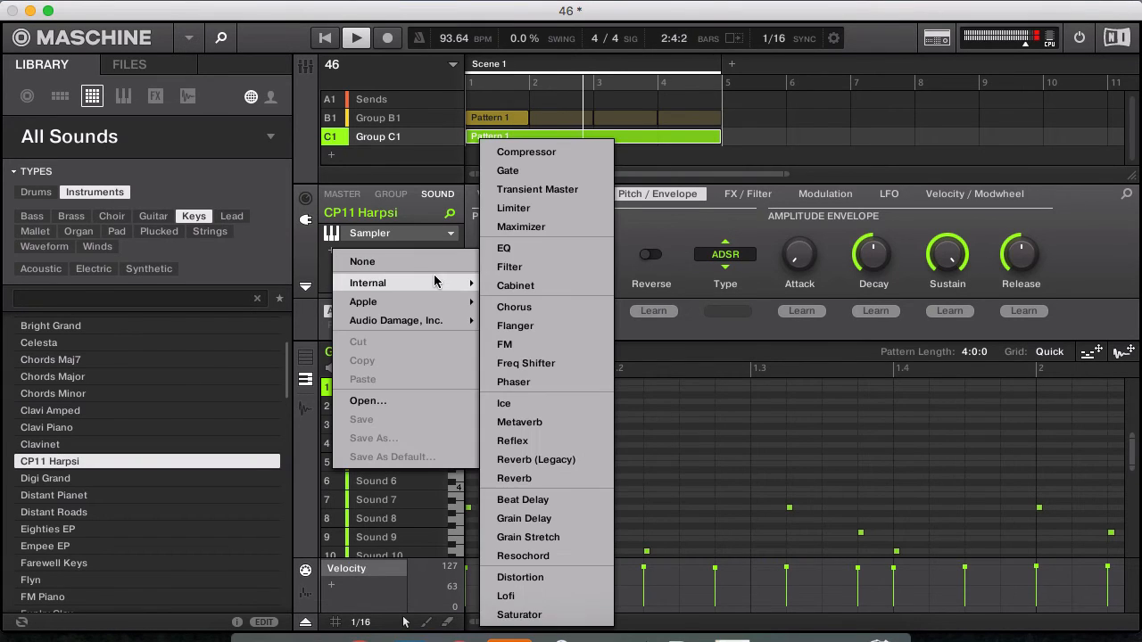
{"action": "left_click", "coordinate": [540, 246]}
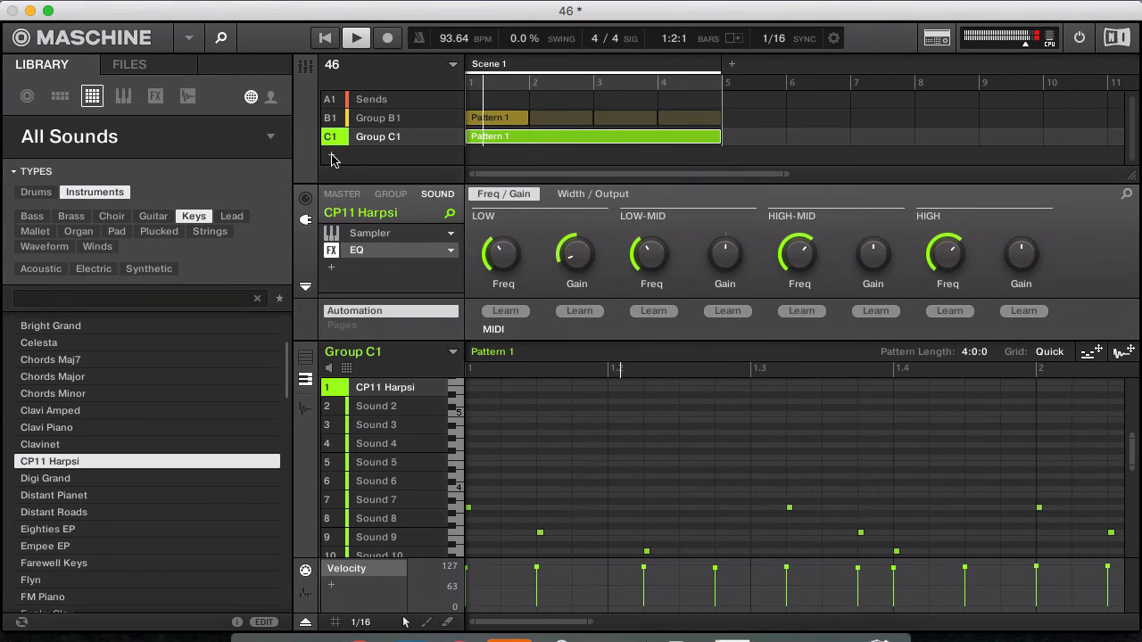
Duplicate Group C1 by copying it and pasting it into a new Group D1.
{"action": "right_click", "coordinate": [387, 143]}
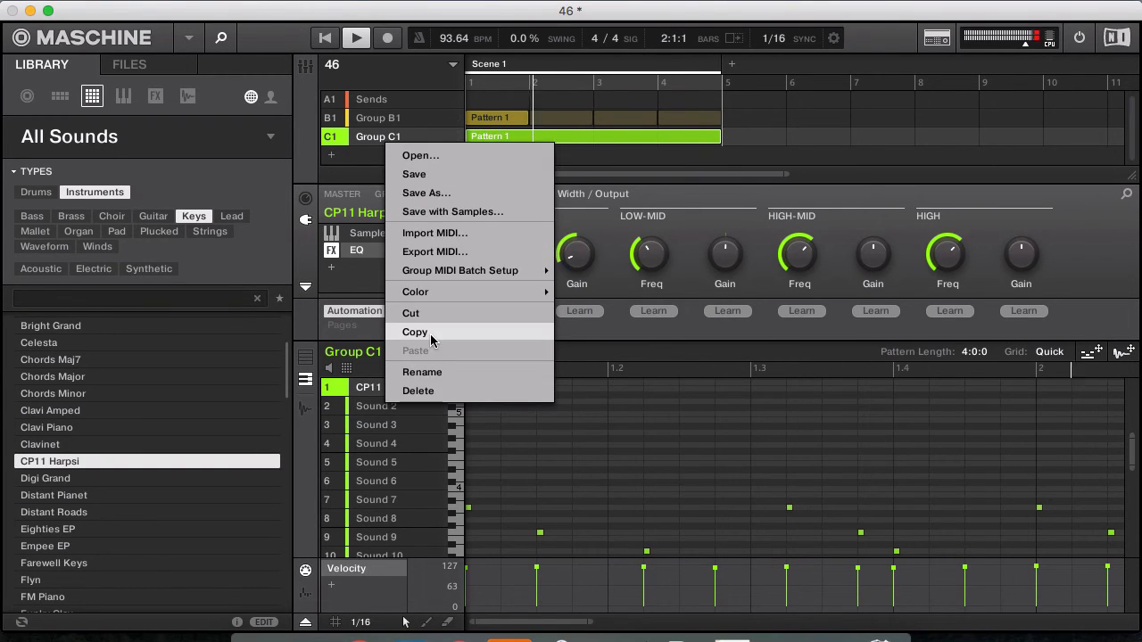
{"action": "left_click", "coordinate": [430, 334]}
{"action": "left_click", "coordinate": [331, 155]}
{"action": "right_click", "coordinate": [394, 137]}
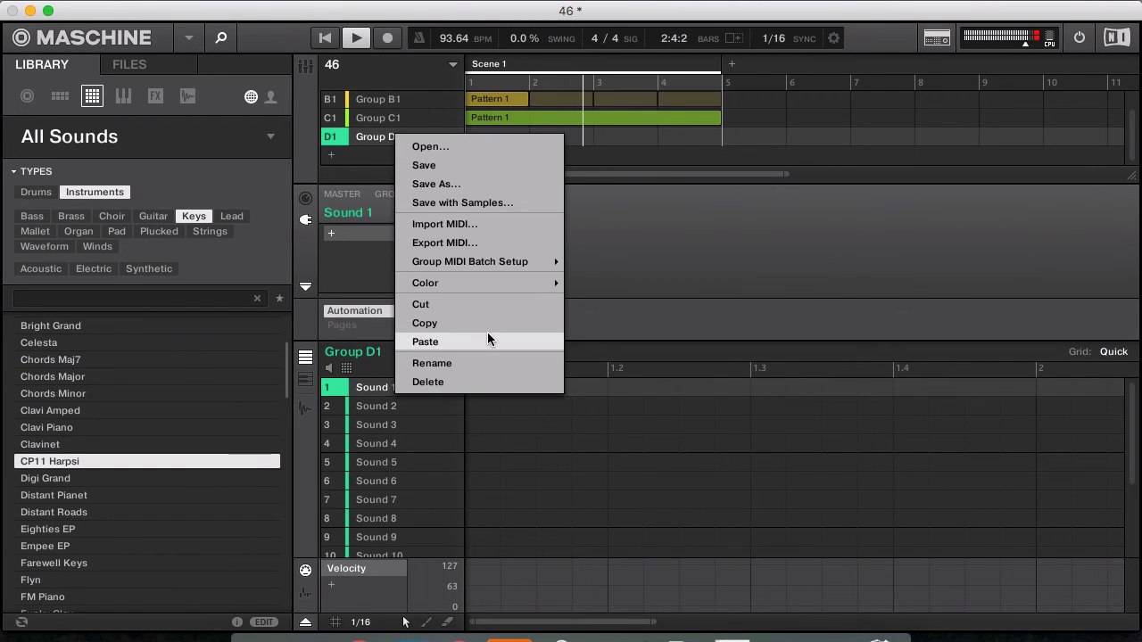
{"action": "left_click", "coordinate": [461, 341]}
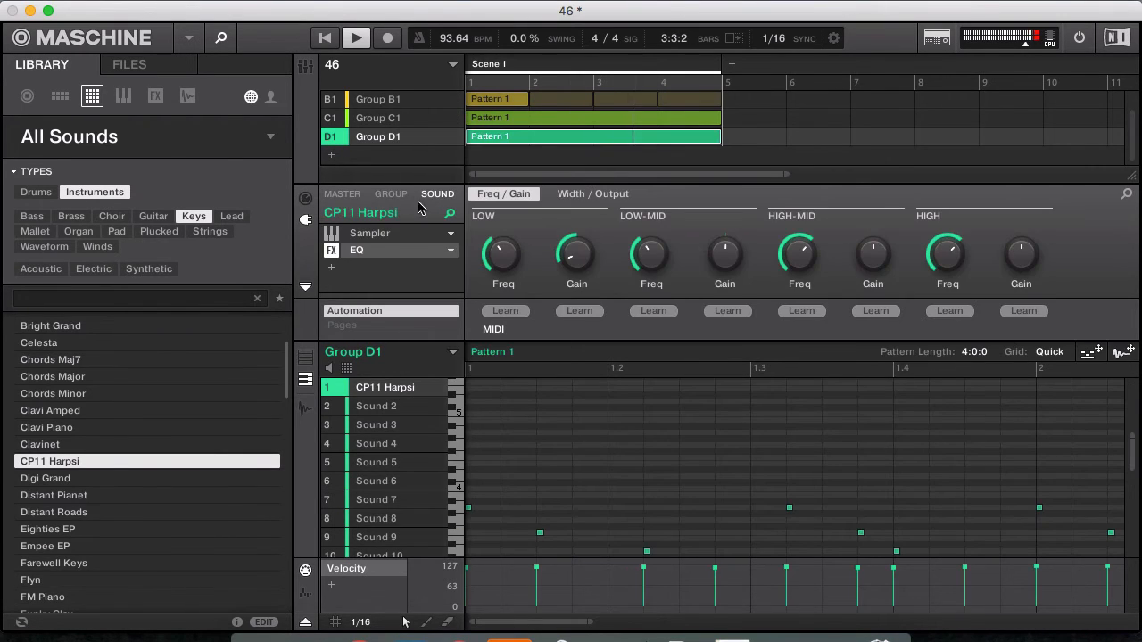
Clear the copied notes from Group D1's pattern and record sustained CP11 Harpsi chords, undoing the first take.
{"action": "key", "text": "Delete"}
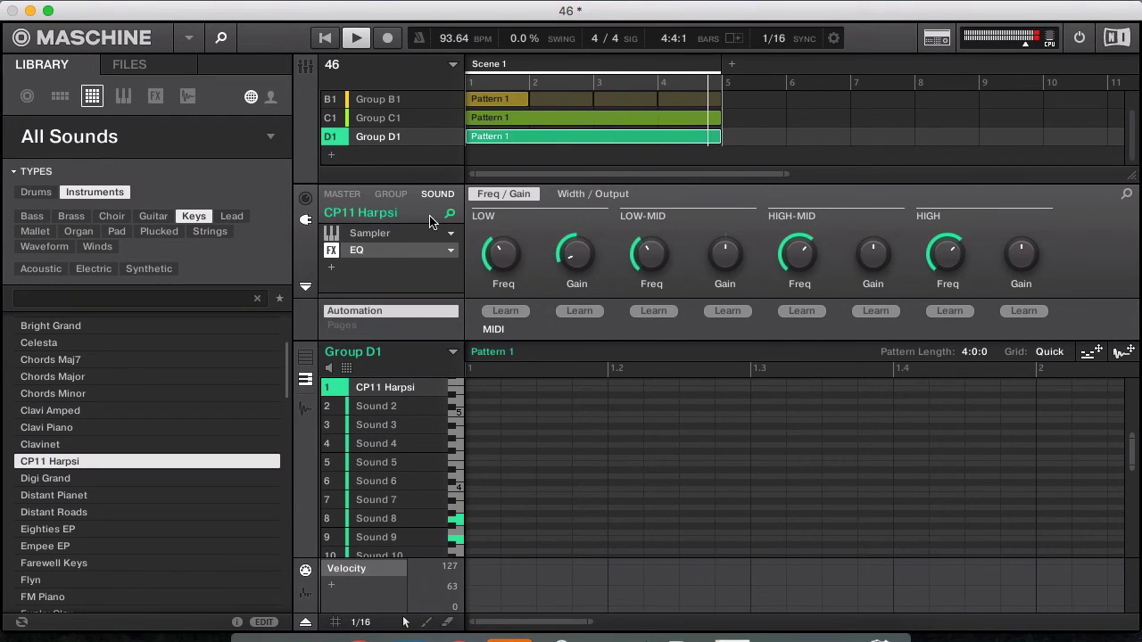
{"action": "key", "text": "r"}
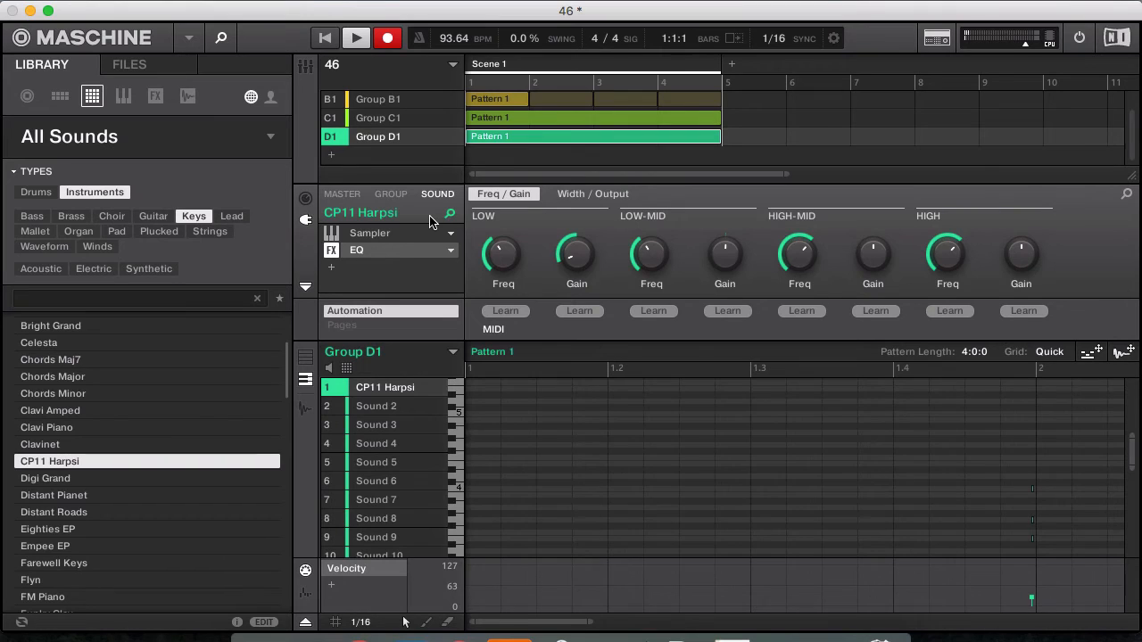
{"action": "key", "text": "super+z"}
{"action": "key", "text": "r"}
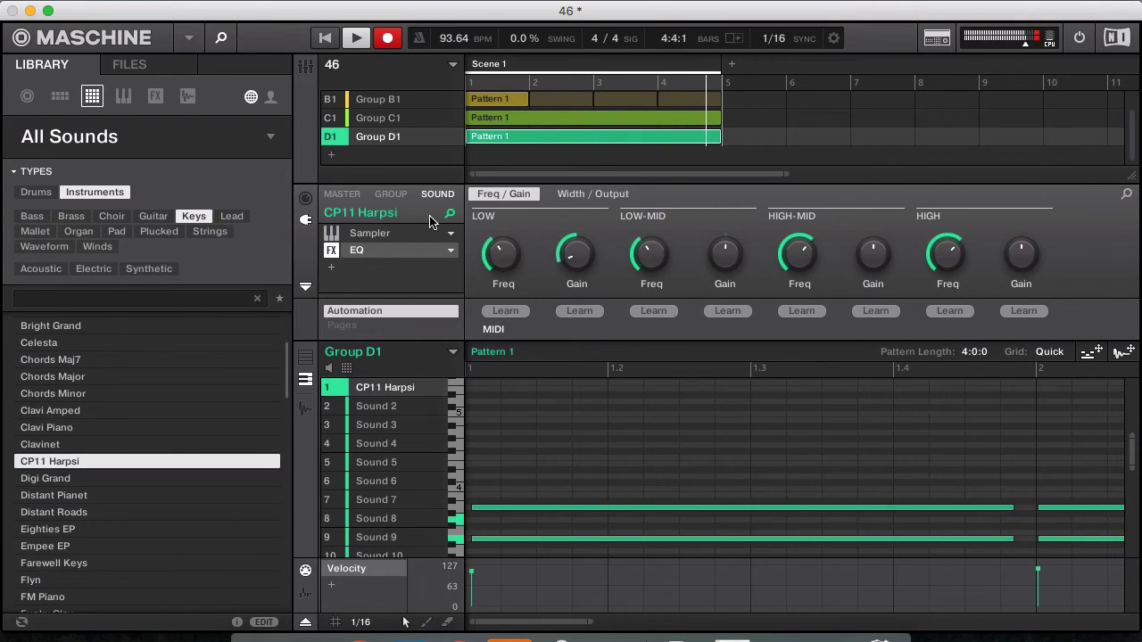
{"action": "key", "text": "r"}
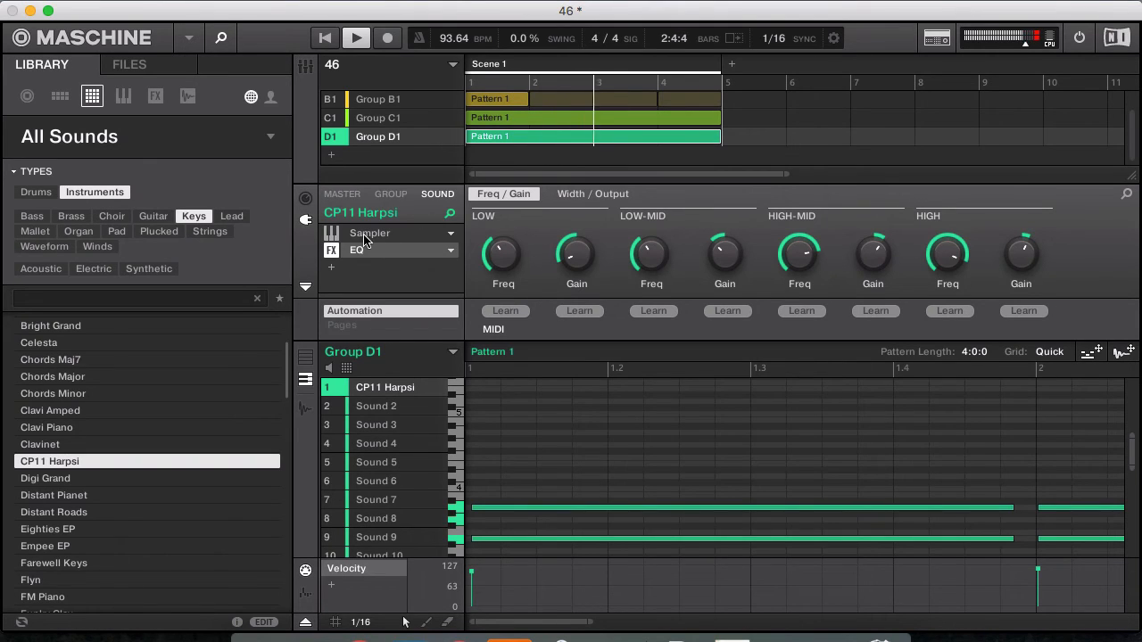
Add the internal Compressor after the EQ on Group D1's CP11 Harpsi sound.
{"action": "left_click", "coordinate": [332, 266]}
{"action": "mouse_move", "coordinate": [392, 297]}
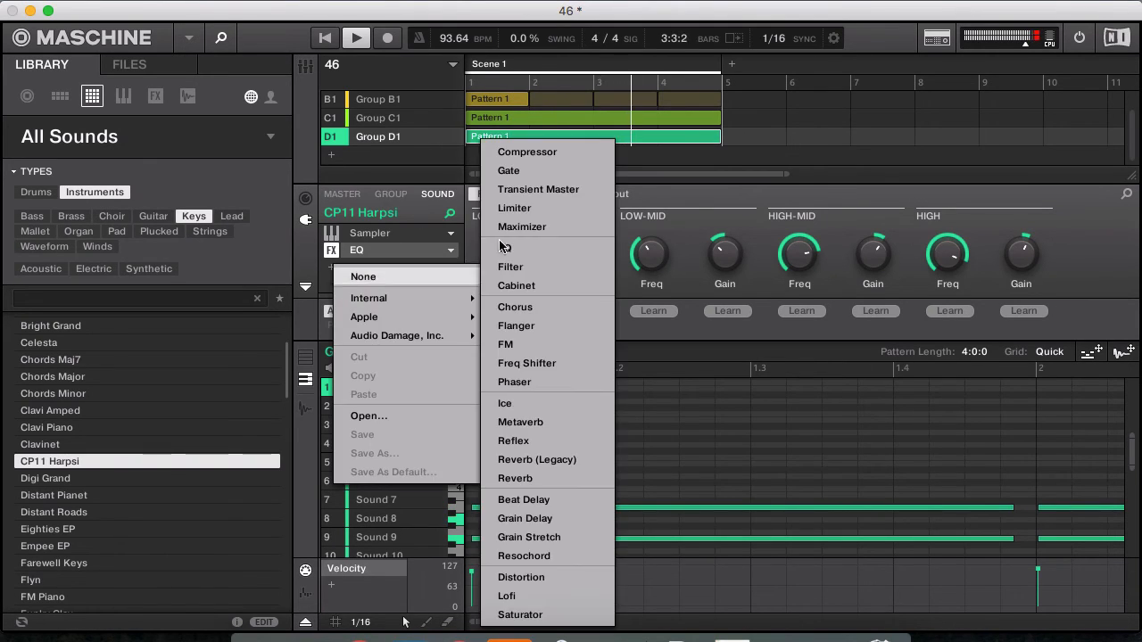
{"action": "left_click", "coordinate": [531, 153]}
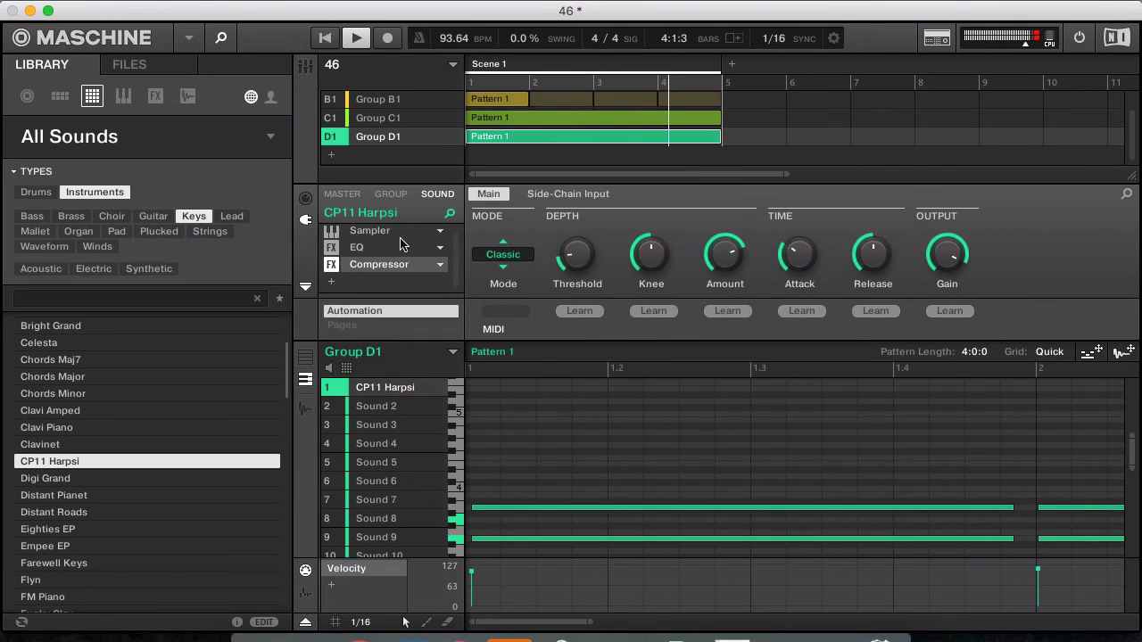
Add the internal Reverb to Group D1's CP11 Harpsi sound and place it between the EQ and the Compressor.
{"action": "left_click", "coordinate": [328, 282]}
{"action": "mouse_move", "coordinate": [426, 319]}
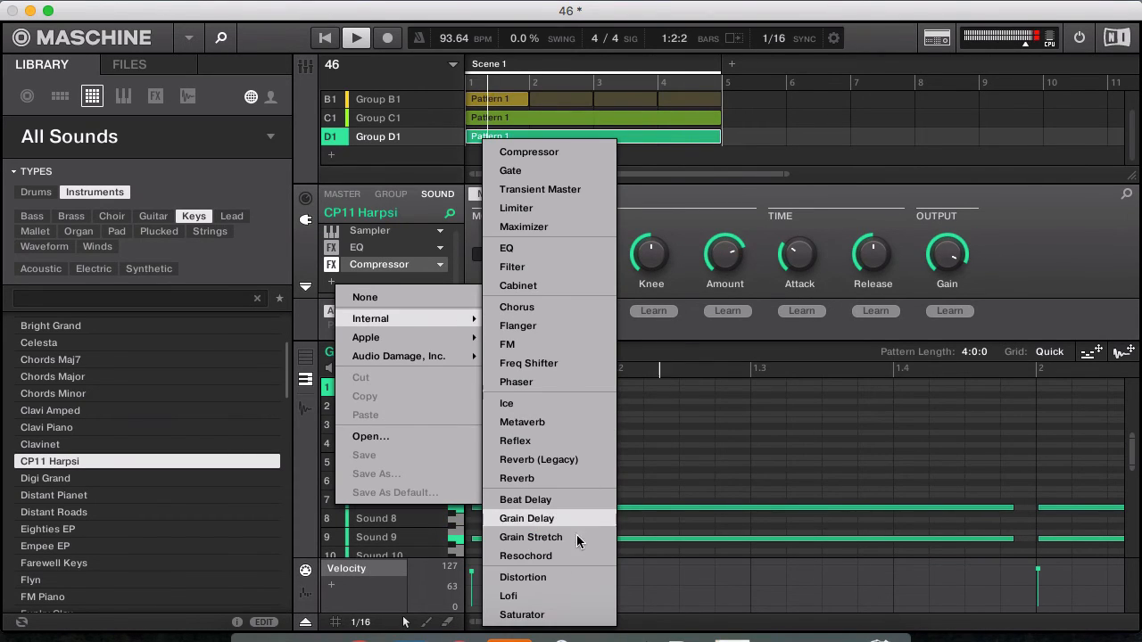
{"action": "left_click", "coordinate": [565, 477]}
{"action": "left_click_drag", "start_coordinate": [381, 264], "coordinate": [382, 247]}
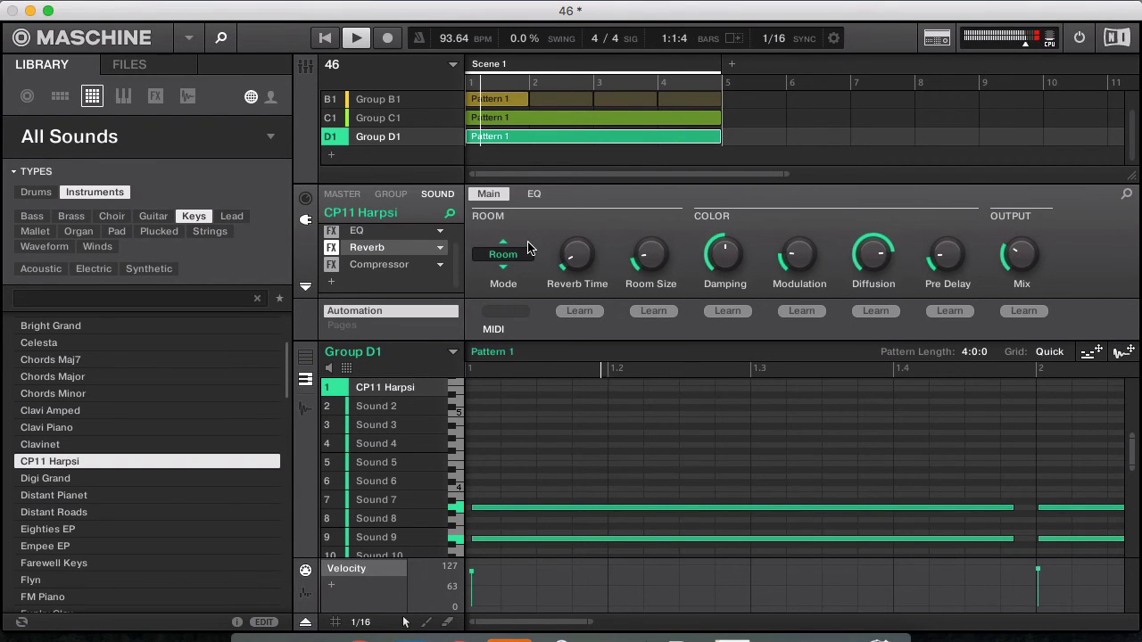
Set the Compressor's side-chain source on Group D1's CP11 Harpsi to Group B1's Kick in slot 2 (B1:S2), then save the project.
{"action": "left_click", "coordinate": [375, 266]}
{"action": "left_click", "coordinate": [564, 195]}
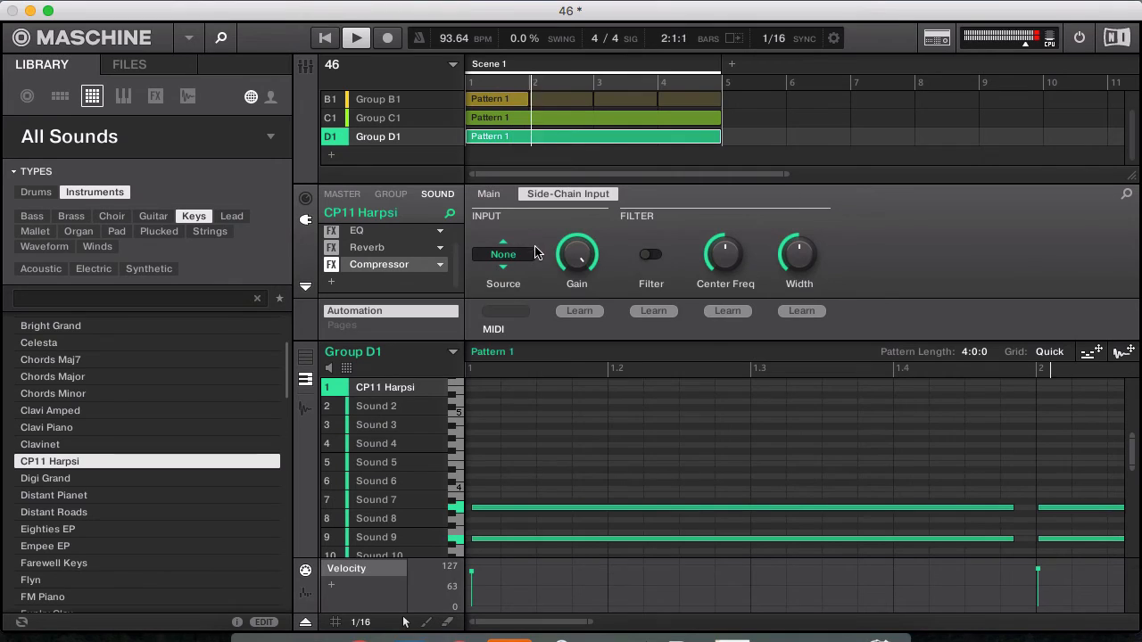
{"action": "left_click", "coordinate": [504, 254]}
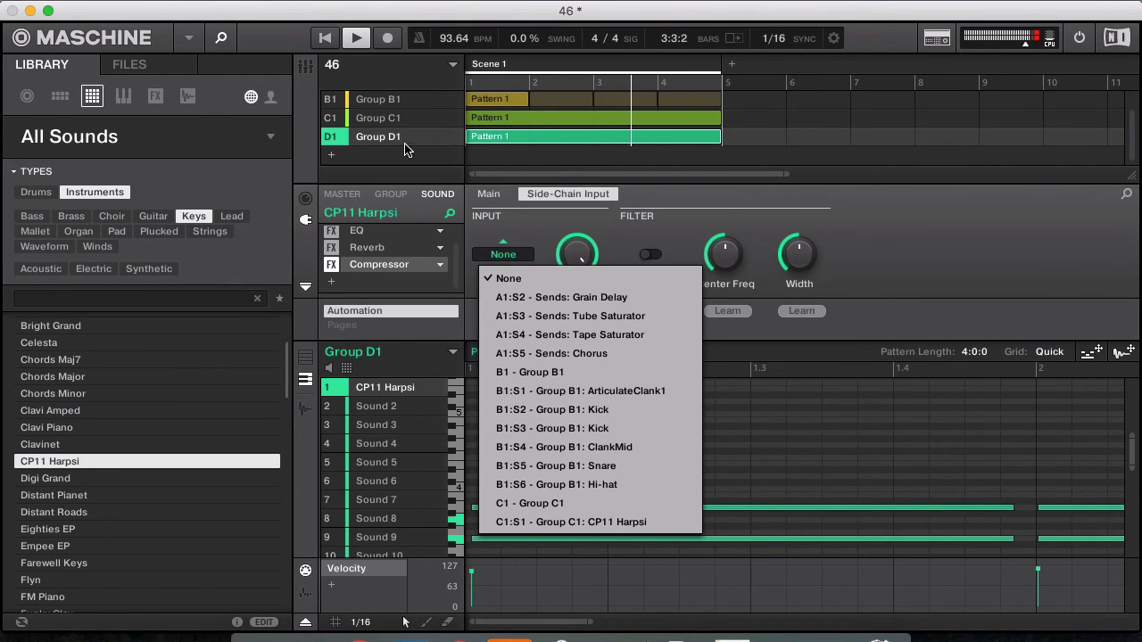
{"action": "left_click", "coordinate": [378, 99]}
{"action": "left_click", "coordinate": [379, 100]}
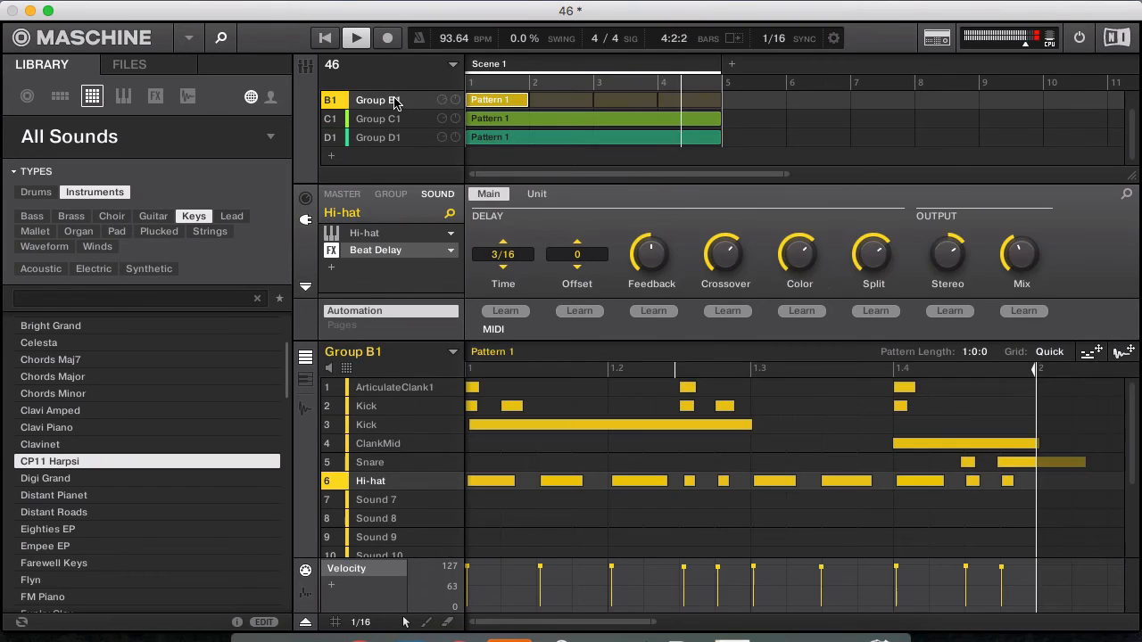
{"action": "left_click", "coordinate": [404, 408]}
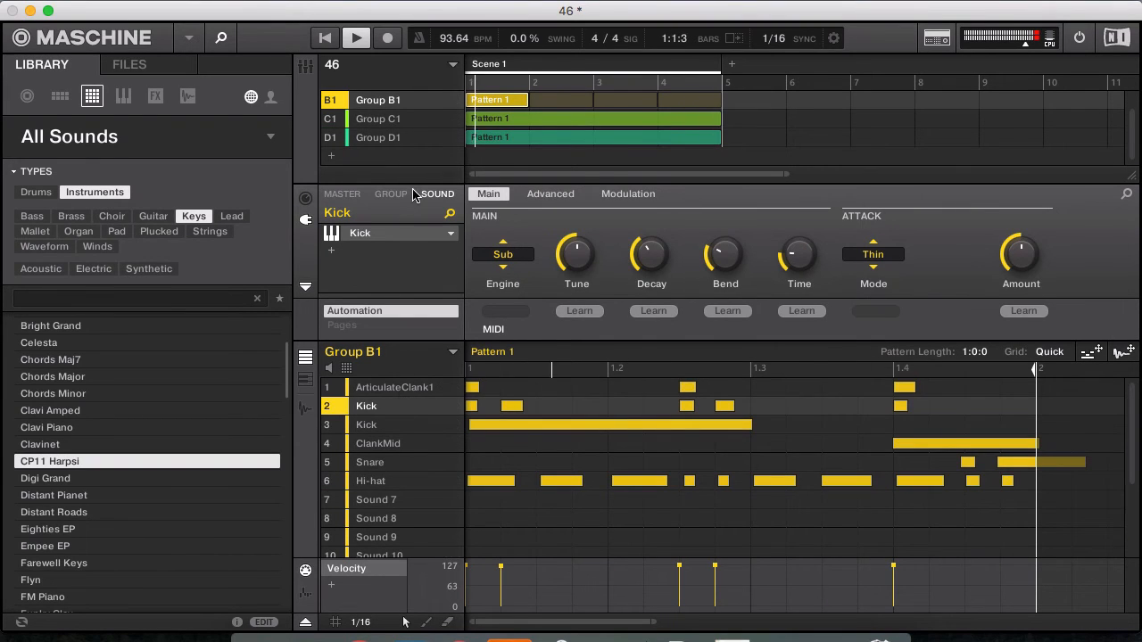
{"action": "left_click", "coordinate": [394, 140]}
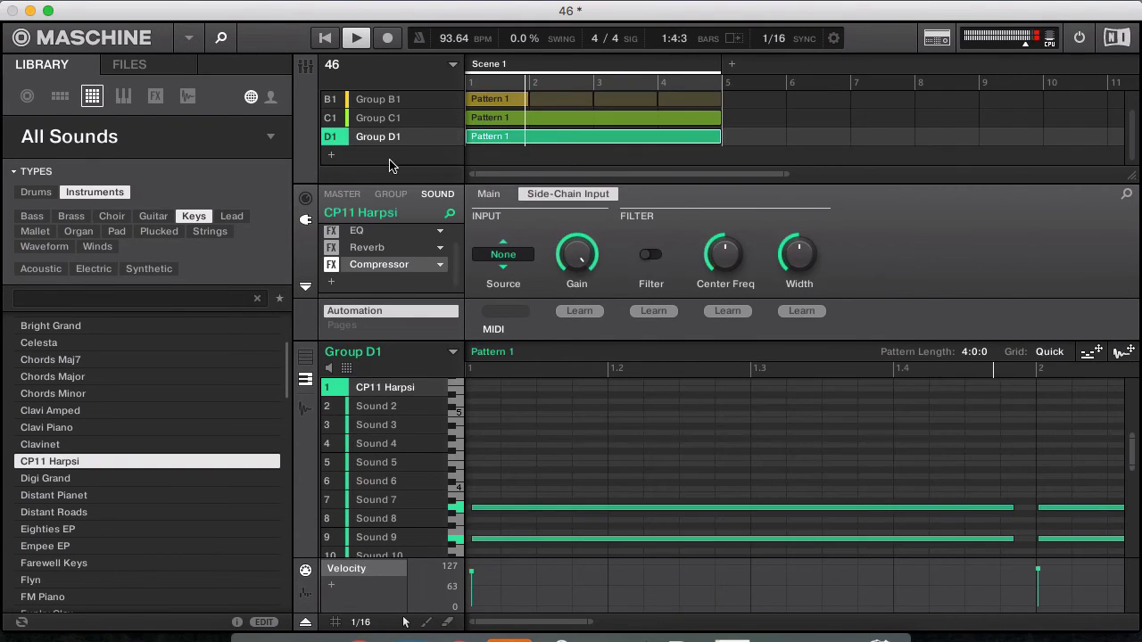
{"action": "left_click", "coordinate": [503, 254]}
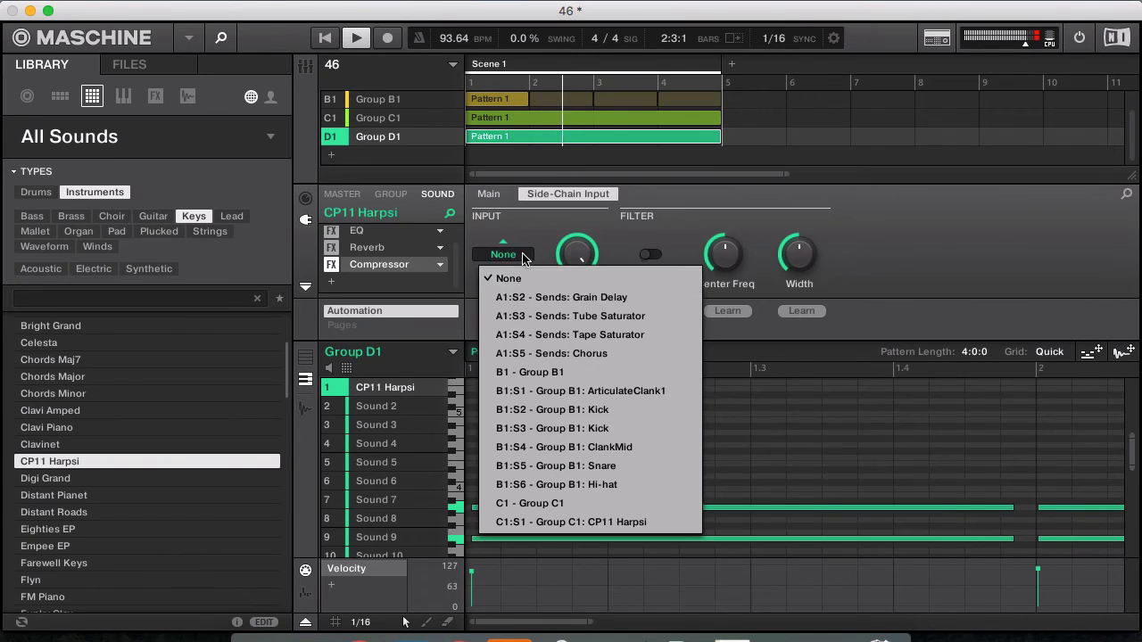
{"action": "left_click", "coordinate": [616, 407]}
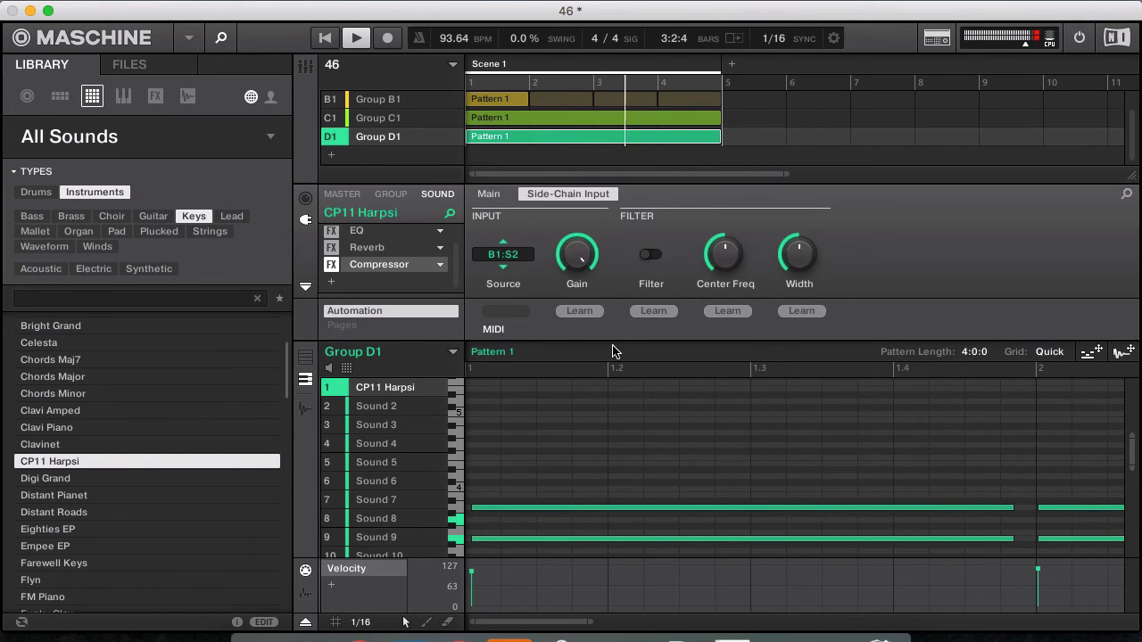
{"action": "left_click", "coordinate": [491, 196]}
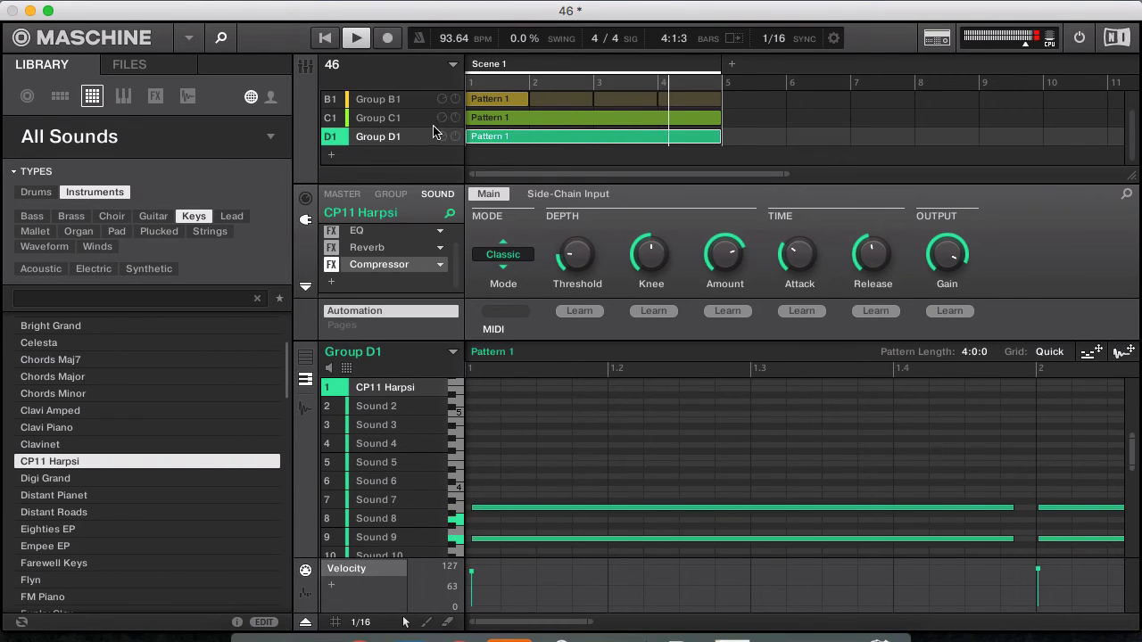
{"action": "key", "text": "super+s"}
Add an empty Group E1 and double Group B1's Pattern 1 to a length of 4:0:0, leaving Group E1 selected.
{"action": "left_click", "coordinate": [332, 156]}
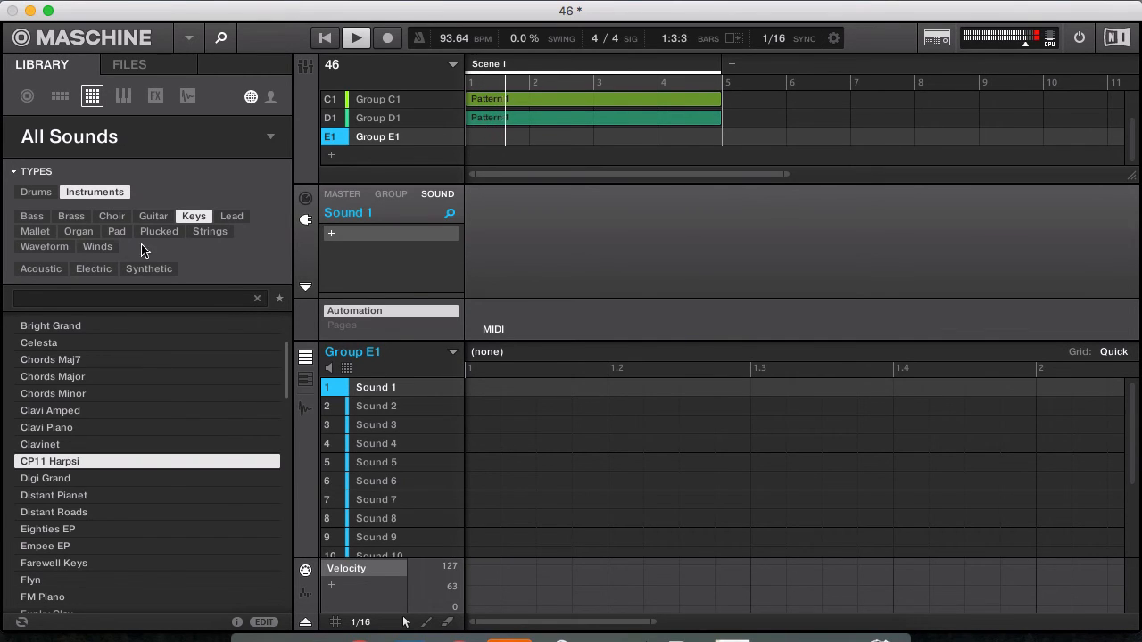
{"action": "scroll", "coordinate": [554, 130], "scroll_direction": "up", "scroll_amount": 2}
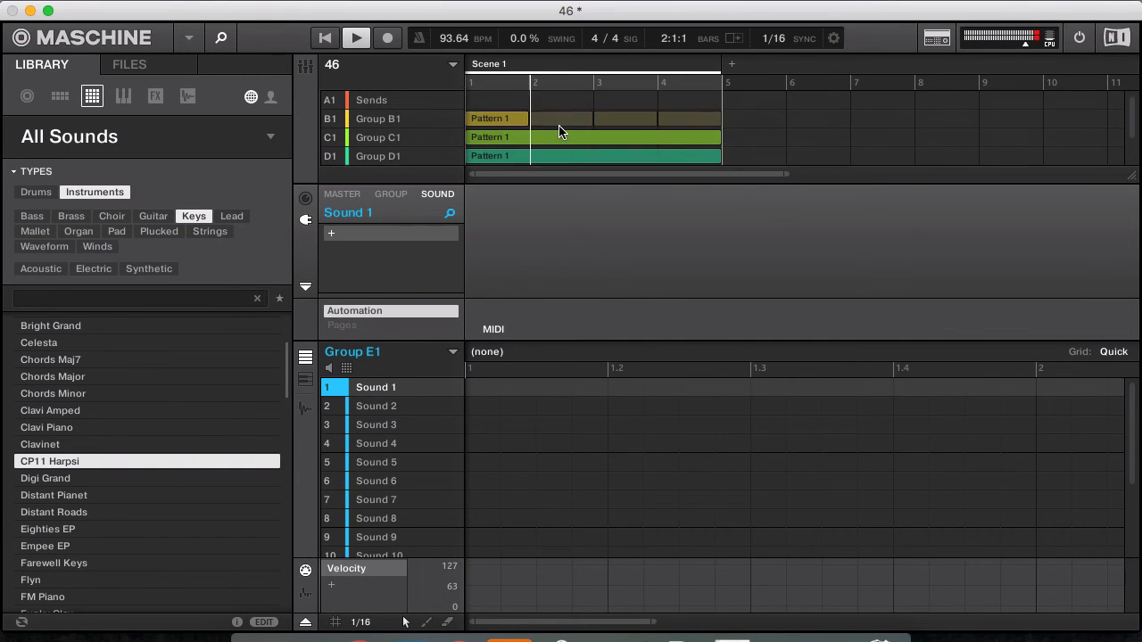
{"action": "left_click", "coordinate": [478, 119]}
{"action": "key", "text": "super+d"}
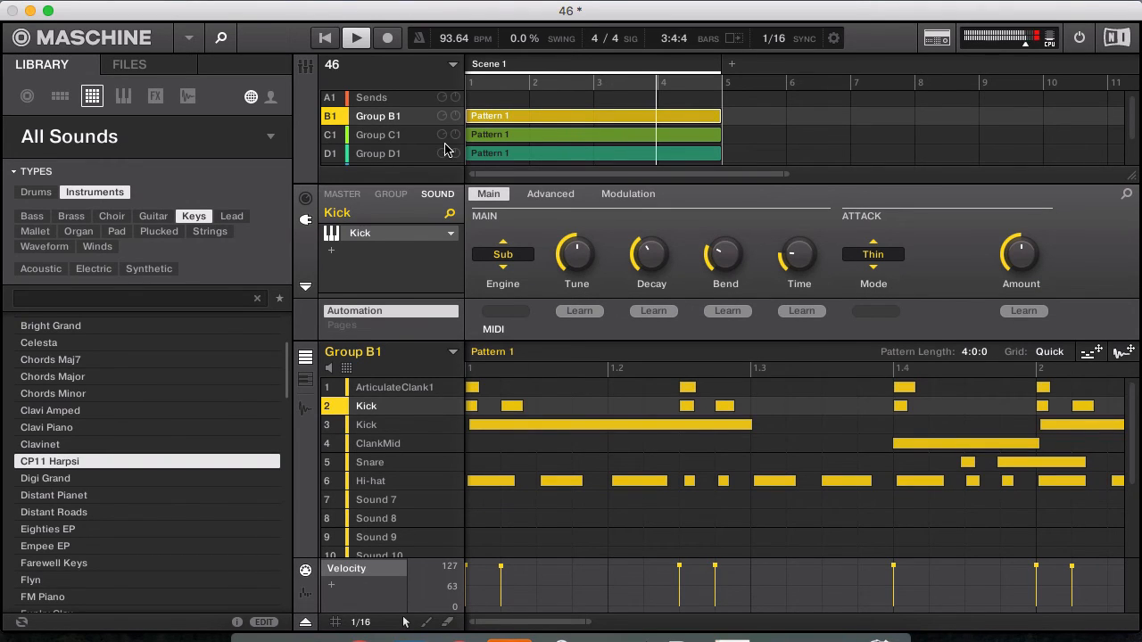
{"action": "scroll", "coordinate": [417, 138], "scroll_direction": "down", "scroll_amount": 1}
{"action": "scroll", "coordinate": [416, 138], "scroll_direction": "down", "scroll_amount": 2}
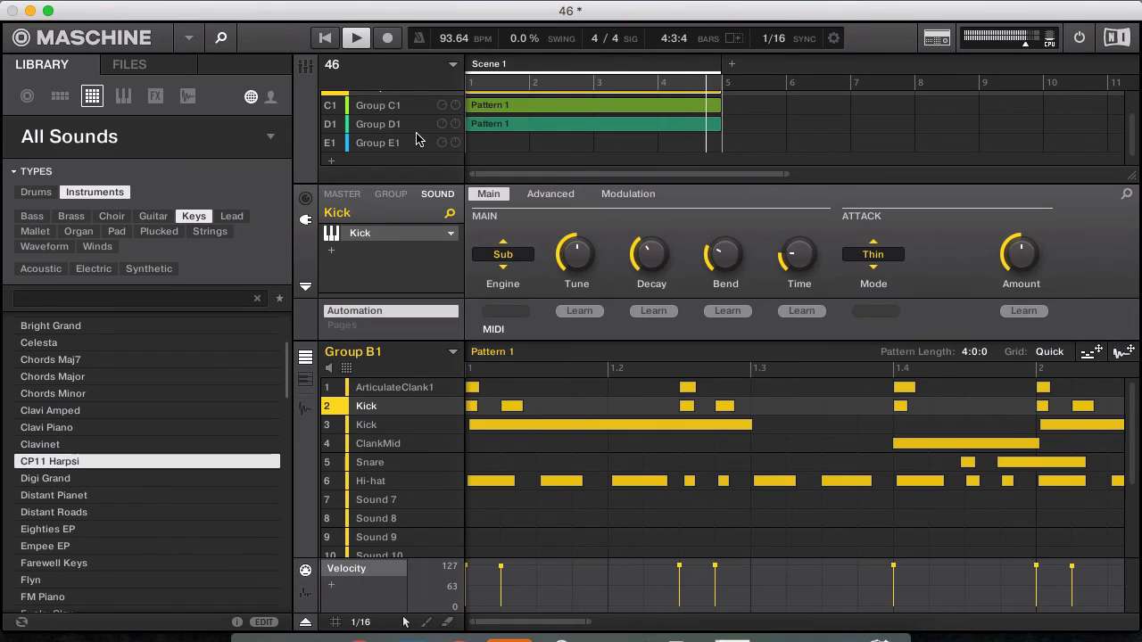
{"action": "left_click", "coordinate": [401, 138]}
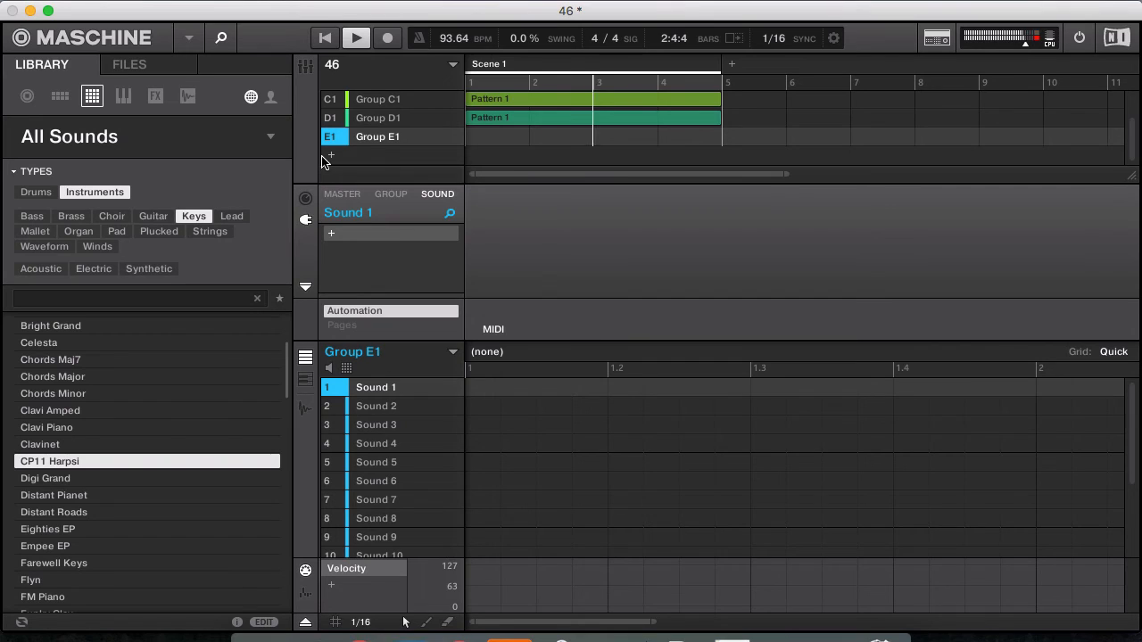
Stop playback, save the project and select Group C1.
{"action": "left_click", "coordinate": [862, 1]}
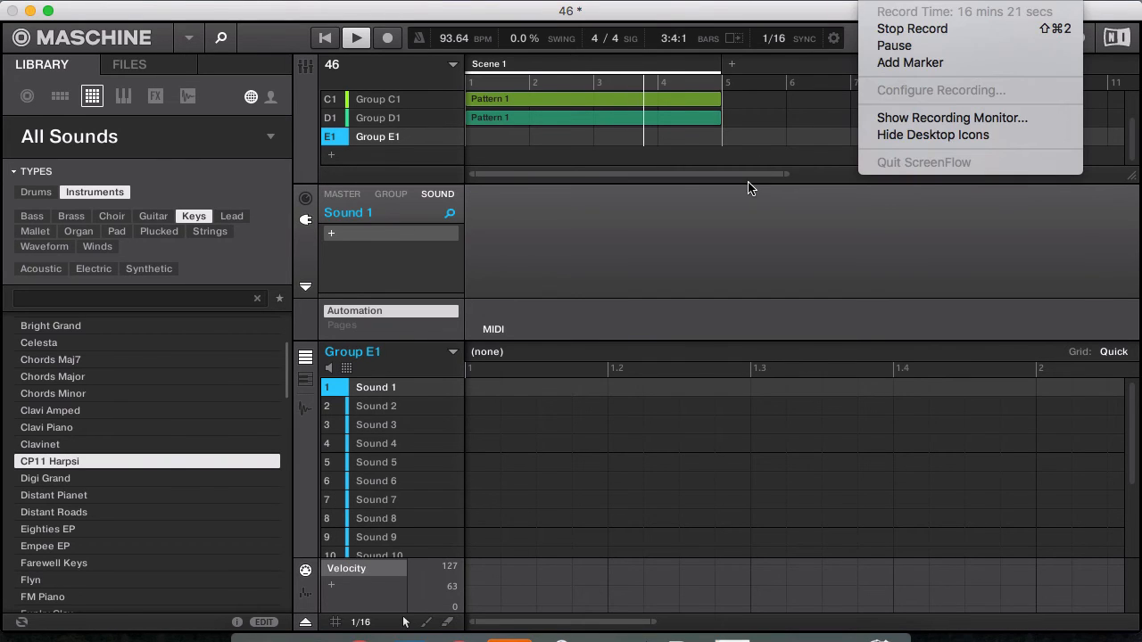
{"action": "left_click", "coordinate": [733, 237]}
{"action": "key", "text": "super+s"}
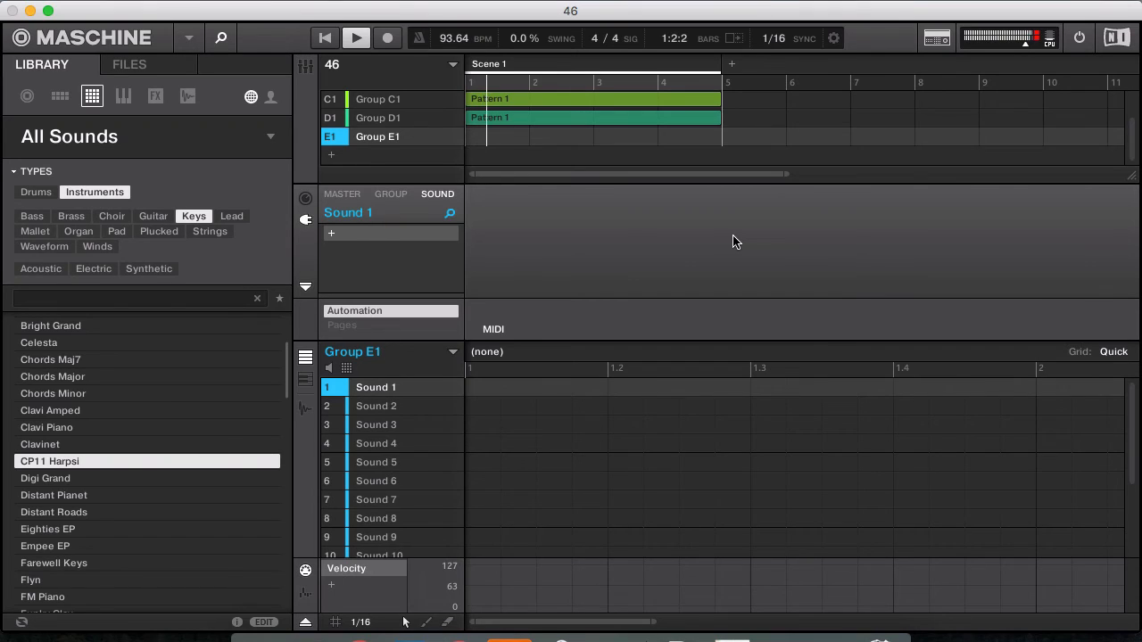
{"action": "scroll", "coordinate": [610, 117], "scroll_direction": "up", "scroll_amount": 2}
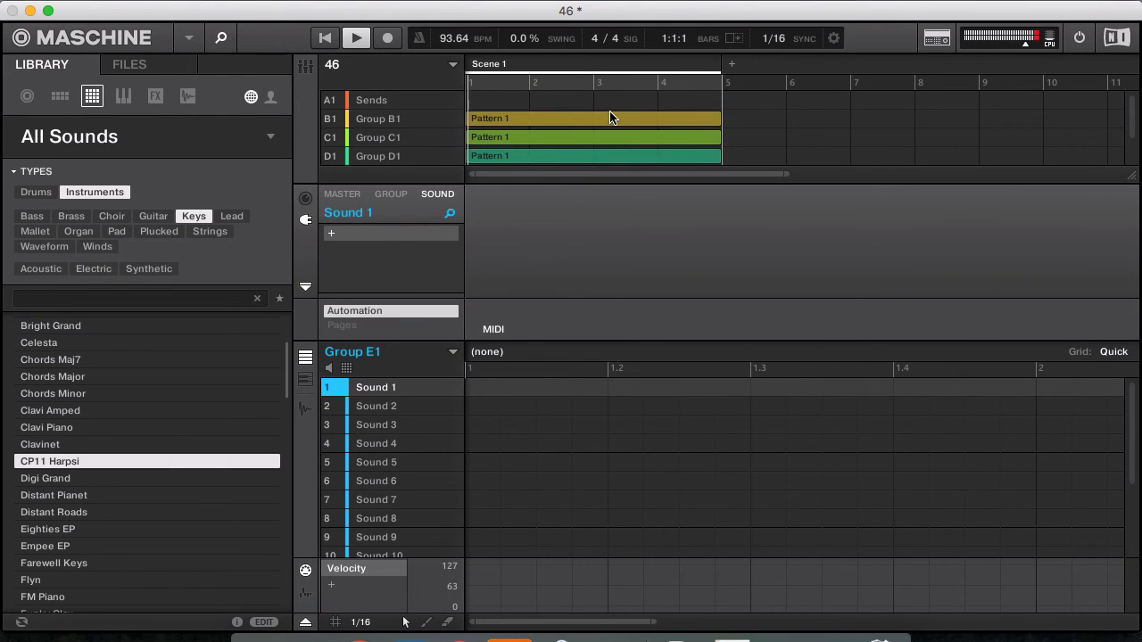
{"action": "key", "text": "space"}
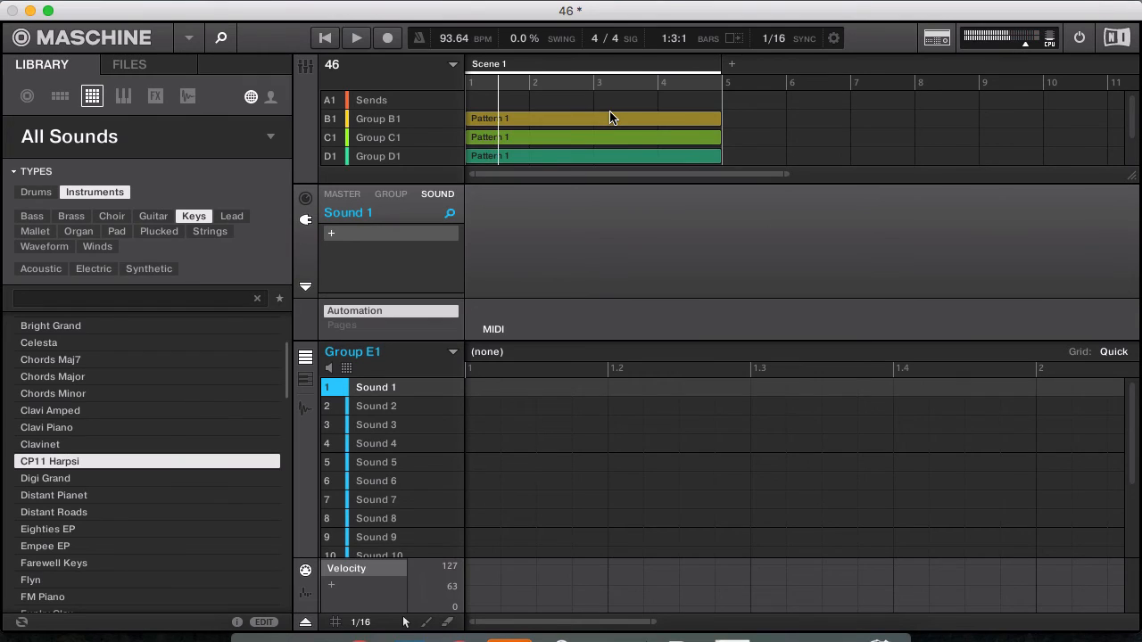
{"action": "key", "text": "super+s"}
{"action": "left_click", "coordinate": [378, 121]}
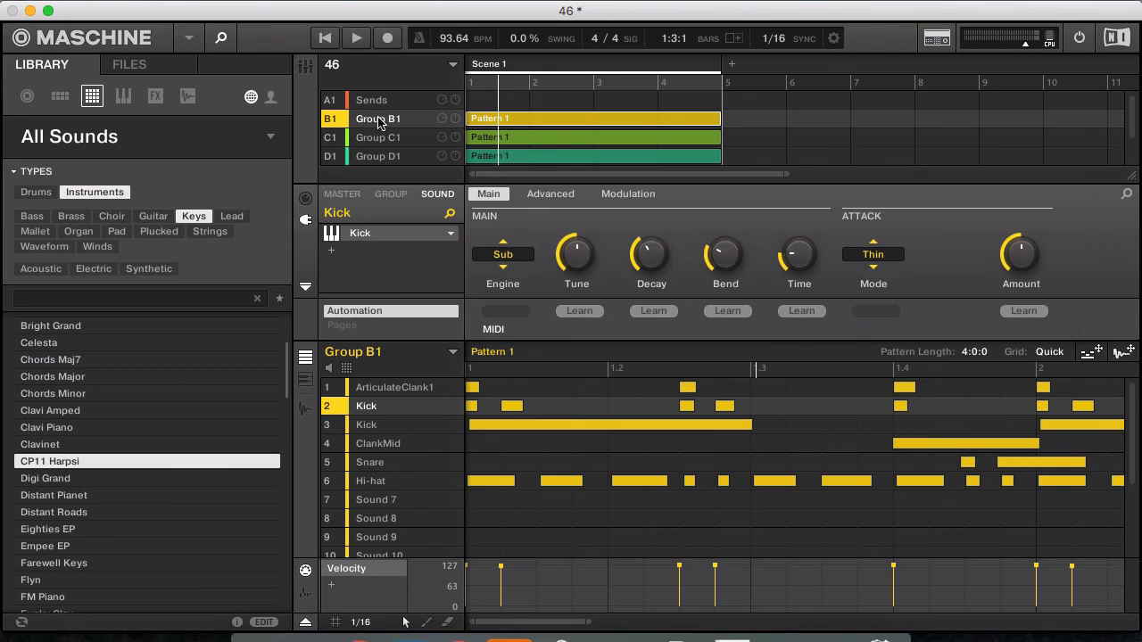
{"action": "key", "text": "super+s"}
{"action": "left_click", "coordinate": [907, 2]}
{"action": "left_click", "coordinate": [892, 211]}
{"action": "left_click", "coordinate": [395, 139]}
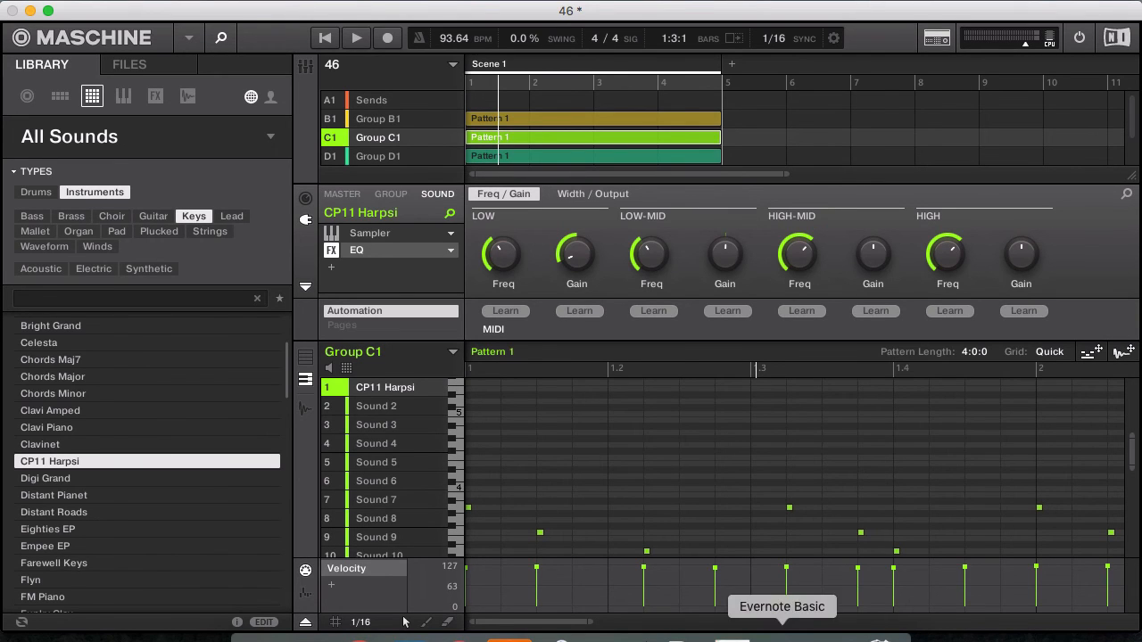
Switch to Maschine Manual V2.pdf in Preview and examine the section on equalization from page 53.
{"action": "left_click", "coordinate": [831, 635]}
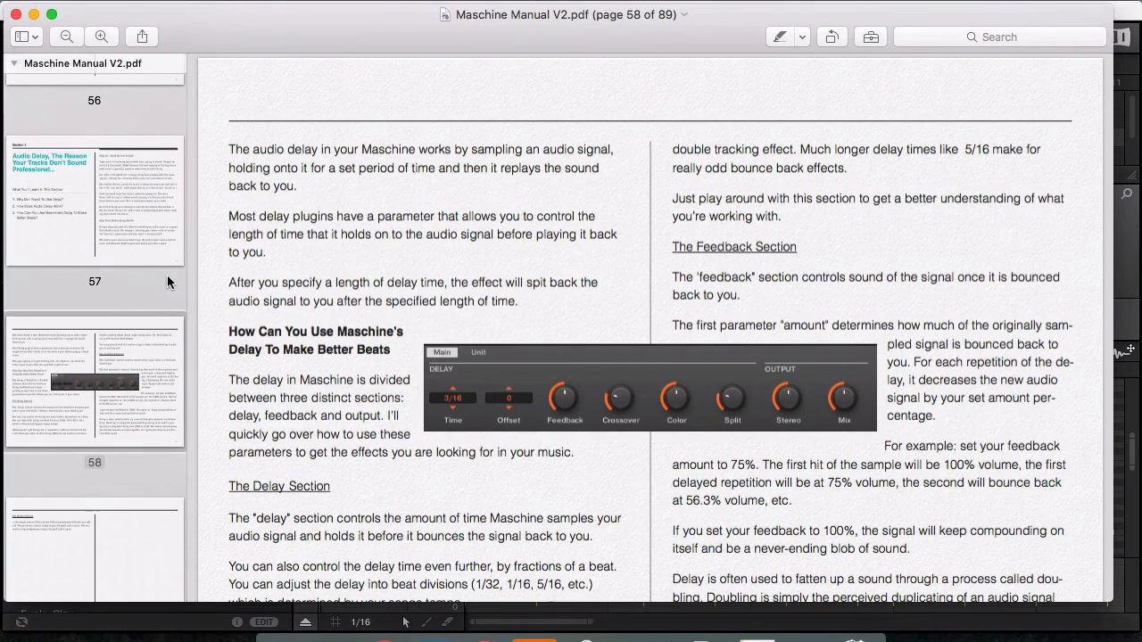
{"action": "scroll", "coordinate": [89, 259], "scroll_direction": "up", "scroll_amount": 10}
{"action": "scroll", "coordinate": [67, 236], "scroll_direction": "up", "scroll_amount": 7}
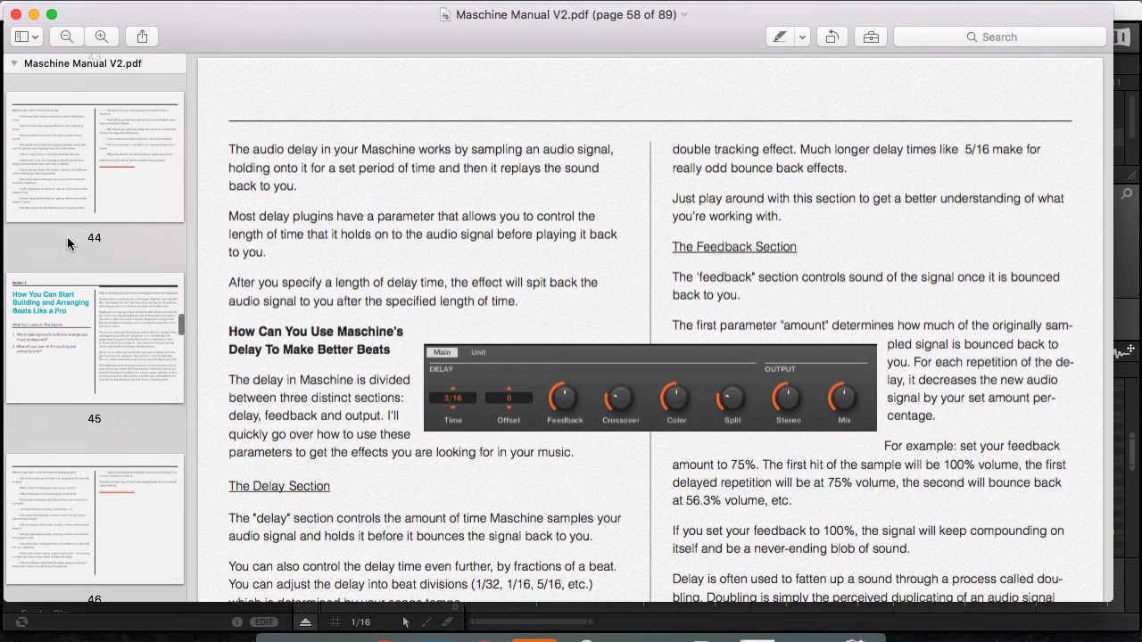
{"action": "scroll", "coordinate": [71, 348], "scroll_direction": "down", "scroll_amount": 10}
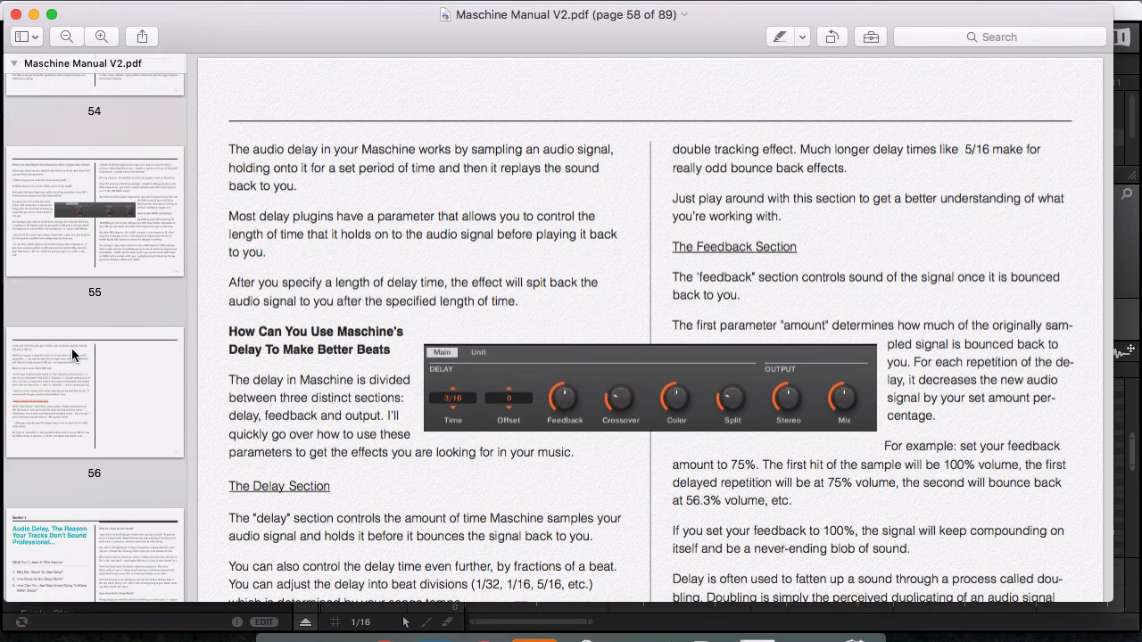
{"action": "scroll", "coordinate": [100, 365], "scroll_direction": "up", "scroll_amount": 3}
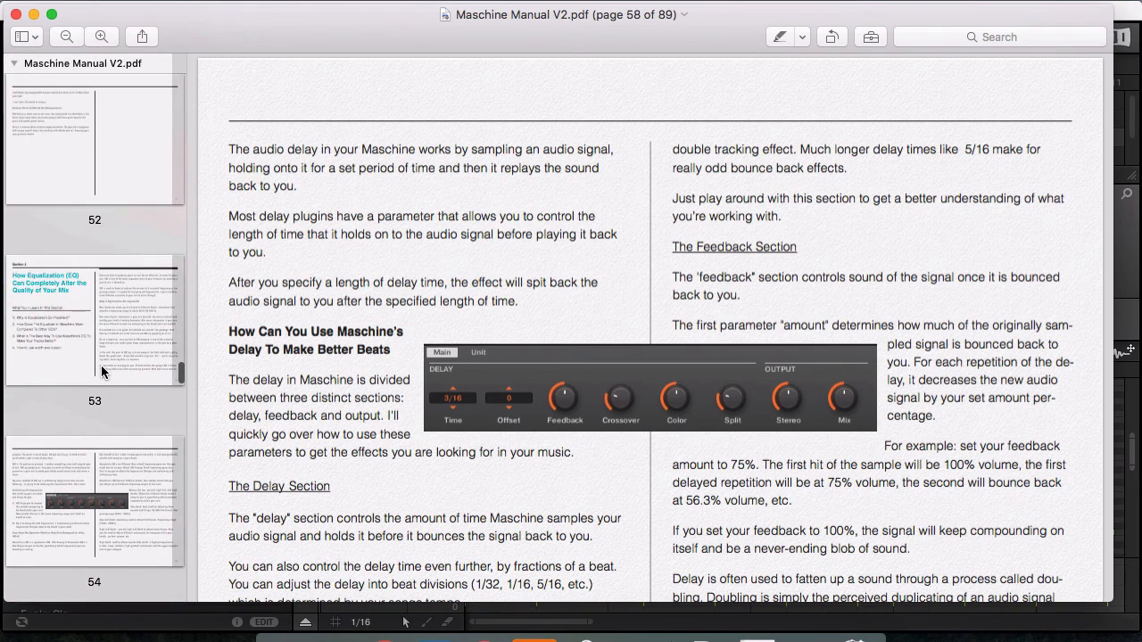
{"action": "left_click", "coordinate": [101, 365]}
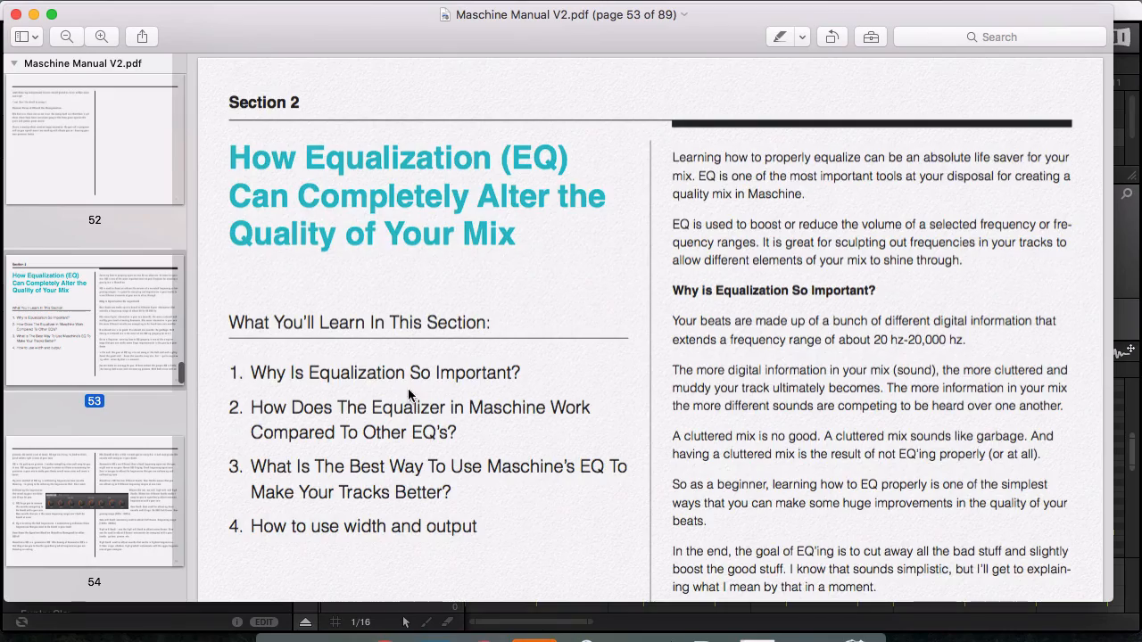
{"action": "scroll", "coordinate": [408, 394], "scroll_direction": "down", "scroll_amount": 15}
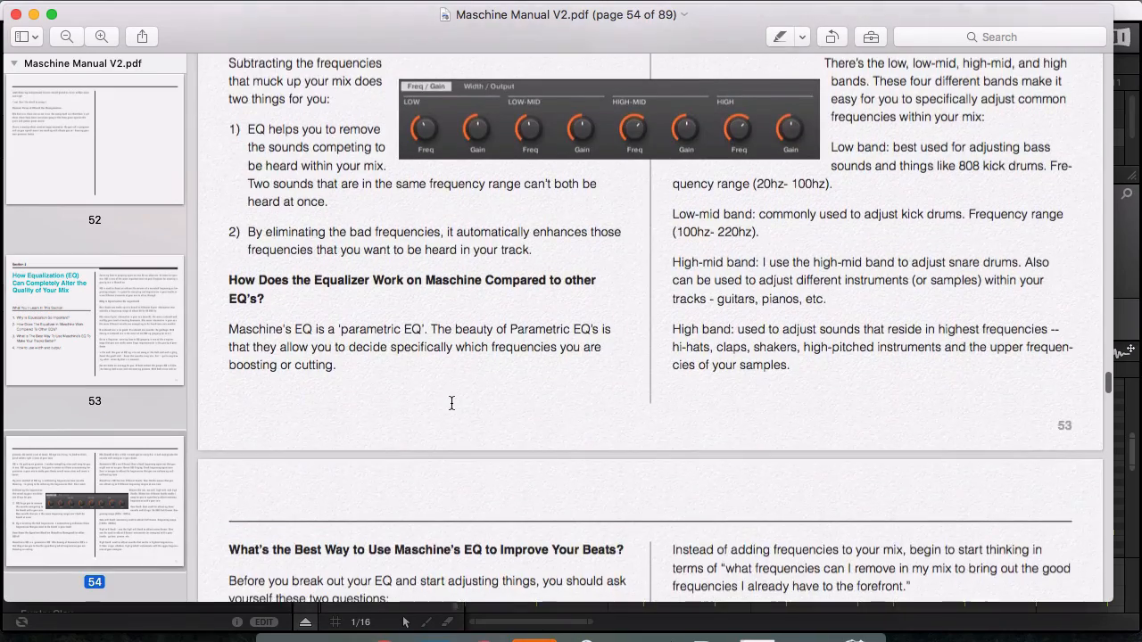
{"action": "scroll", "coordinate": [451, 403], "scroll_direction": "down", "scroll_amount": 2}
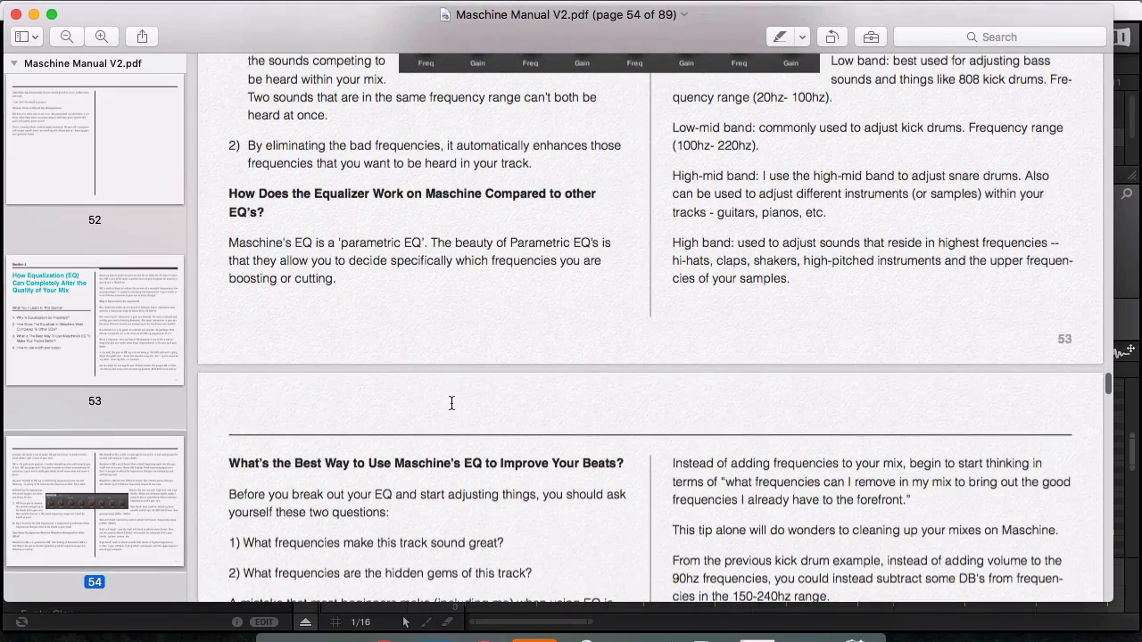
{"action": "scroll", "coordinate": [452, 404], "scroll_direction": "up", "scroll_amount": 3}
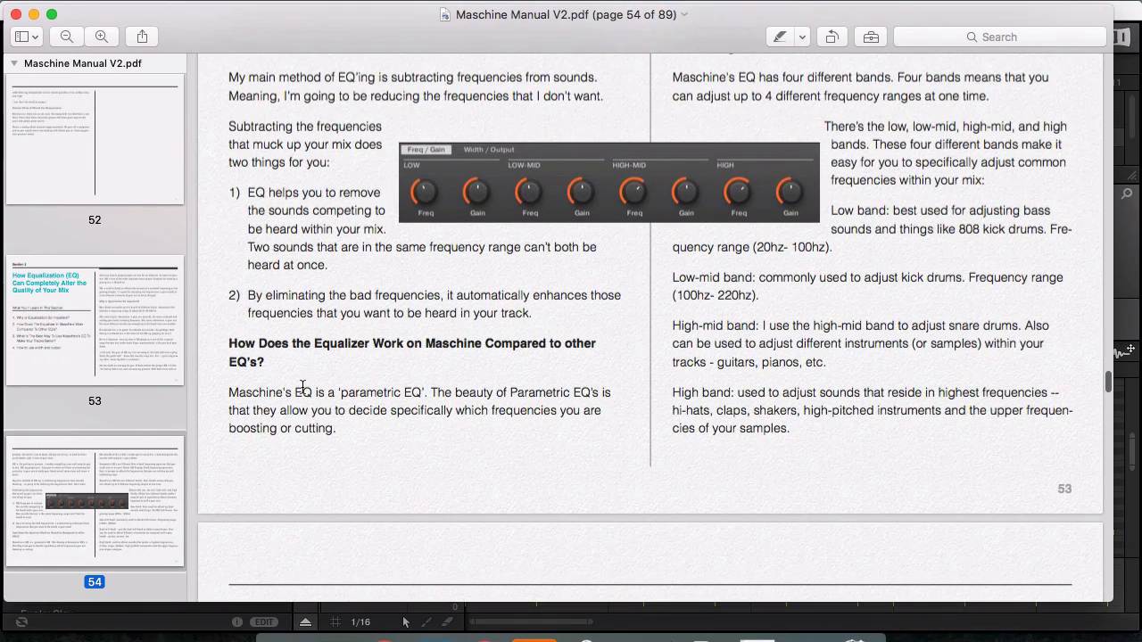
Go to page 60 of the manual, where Section 4 on saturation begins.
{"action": "scroll", "coordinate": [299, 384], "scroll_direction": "down", "scroll_amount": 3}
{"action": "scroll", "coordinate": [130, 406], "scroll_direction": "down", "scroll_amount": 5}
{"action": "scroll", "coordinate": [130, 405], "scroll_direction": "down", "scroll_amount": 10}
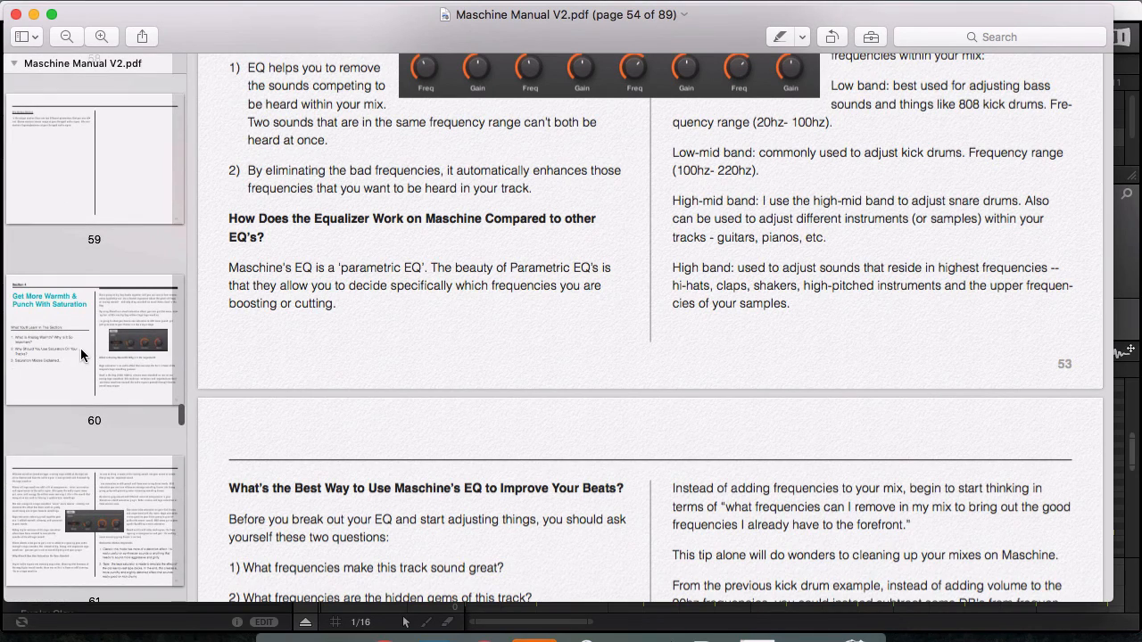
{"action": "scroll", "coordinate": [80, 348], "scroll_direction": "down", "scroll_amount": 2}
{"action": "left_click", "coordinate": [79, 273]}
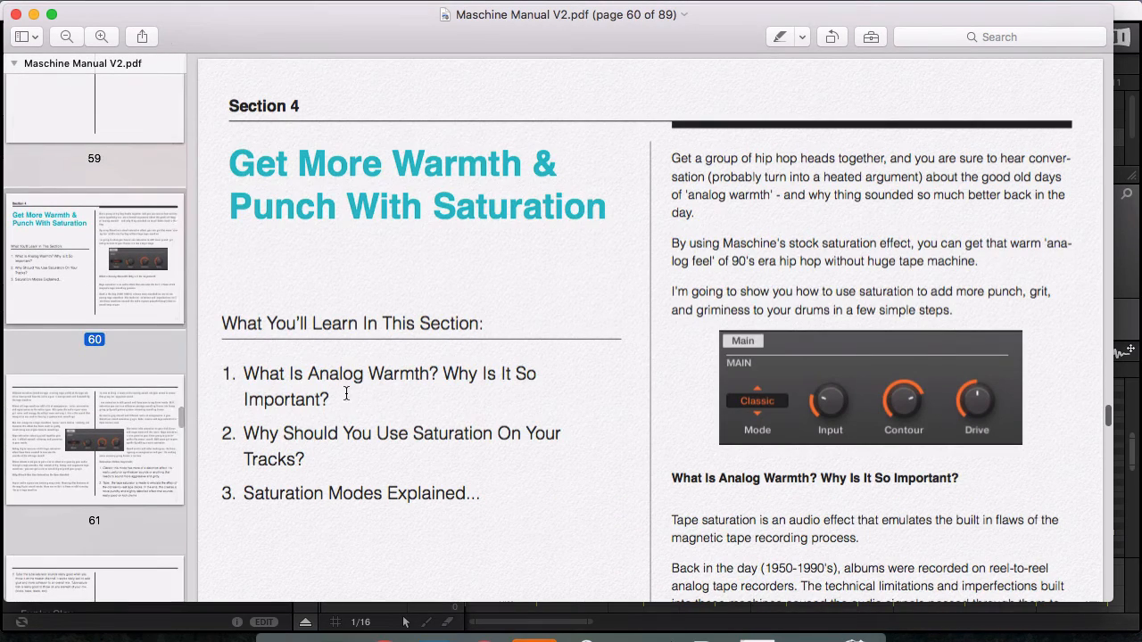
Browse the manual's page thumbnails for the reverb, digging, melody and drum compression sections.
{"action": "scroll", "coordinate": [128, 433], "scroll_direction": "down", "scroll_amount": 6}
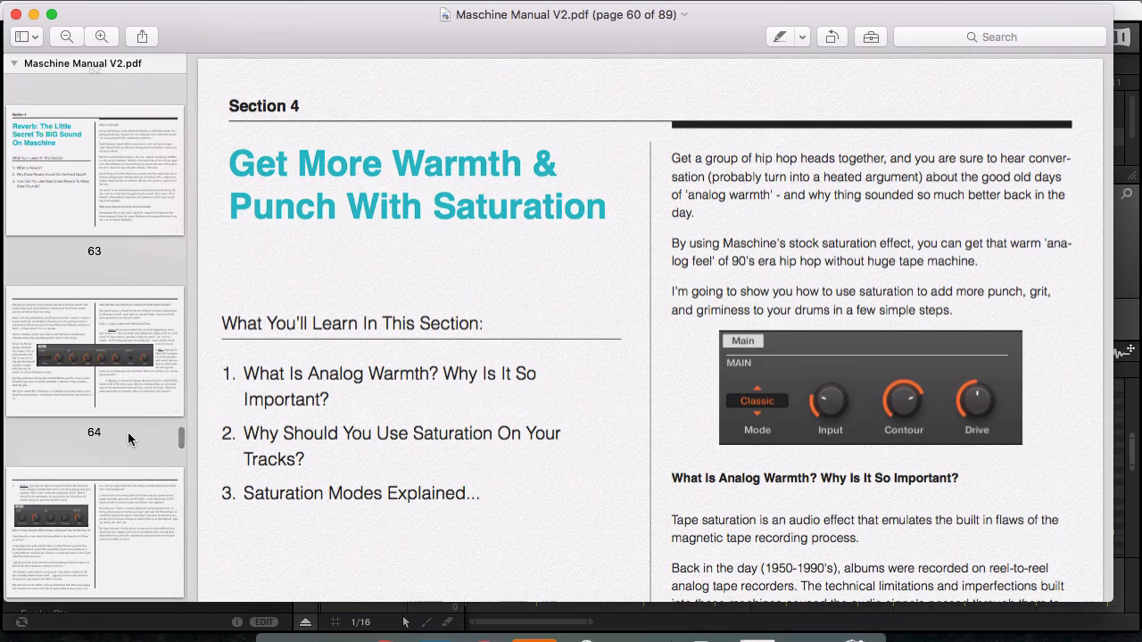
{"action": "scroll", "coordinate": [128, 432], "scroll_direction": "up", "scroll_amount": 15}
{"action": "scroll", "coordinate": [128, 432], "scroll_direction": "up", "scroll_amount": 10}
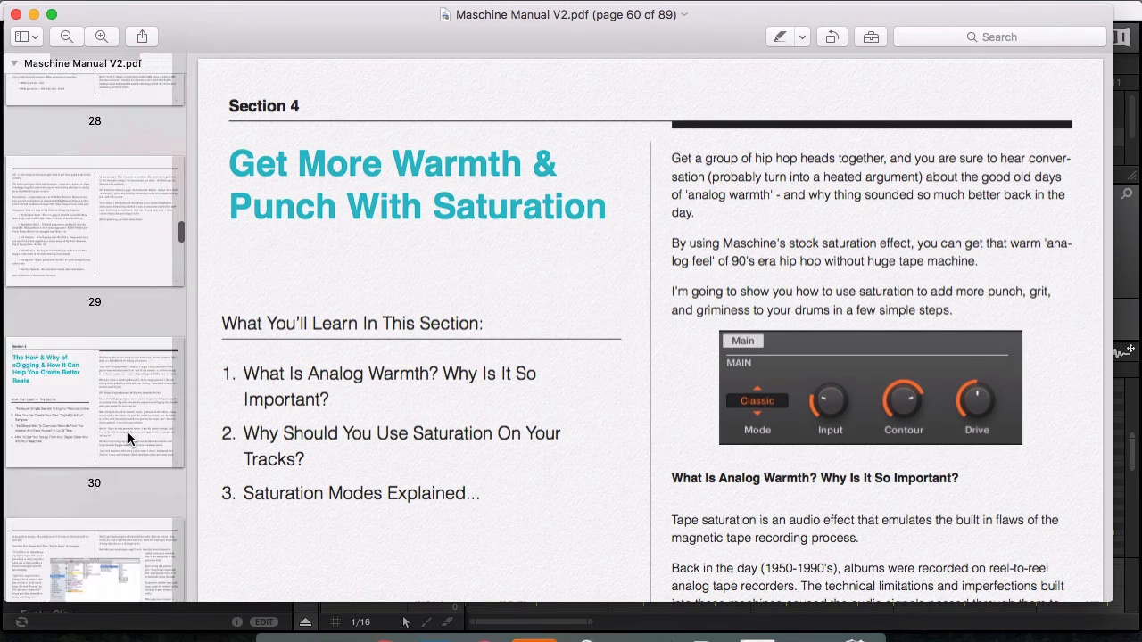
{"action": "scroll", "coordinate": [128, 432], "scroll_direction": "down", "scroll_amount": 12}
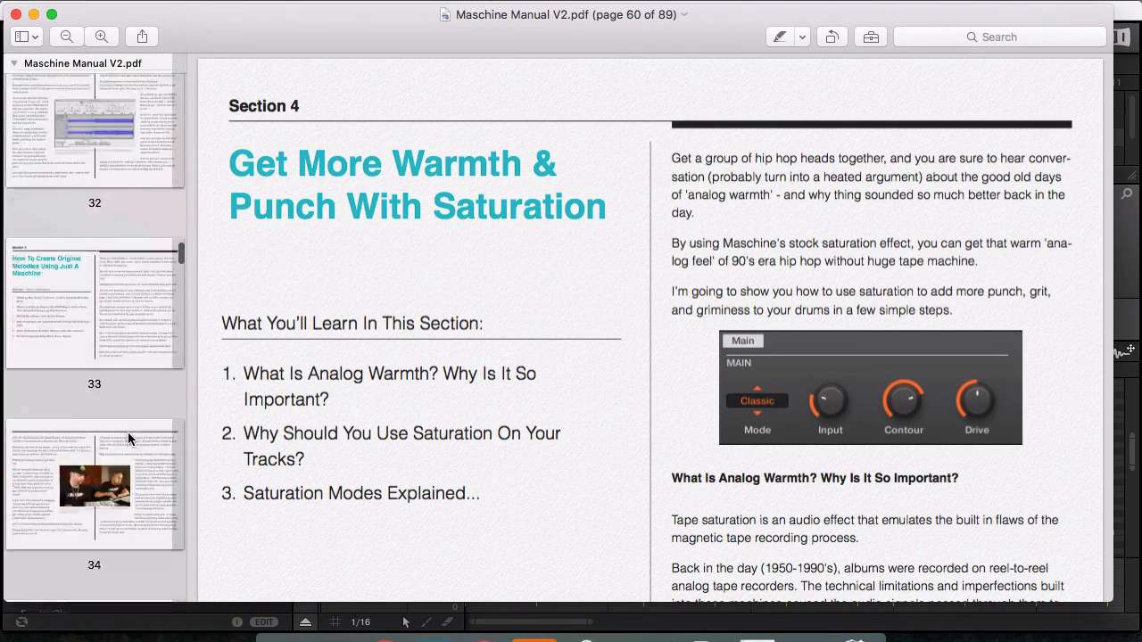
{"action": "scroll", "coordinate": [128, 432], "scroll_direction": "down", "scroll_amount": 8}
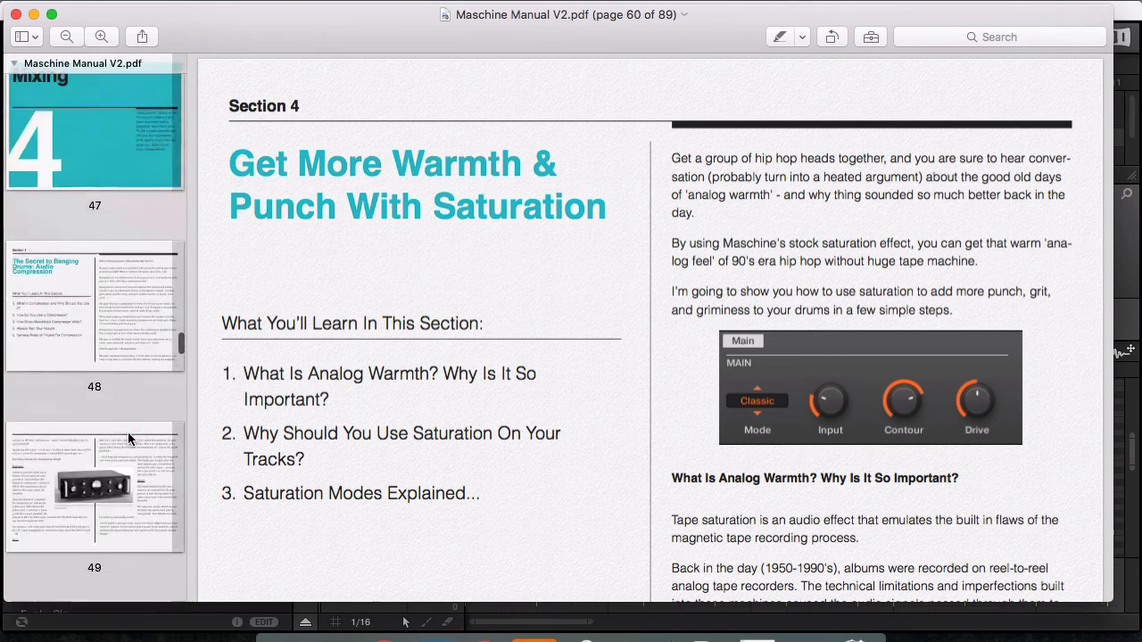
Browse the manual's page thumbnails for the reverb, automation, distortion, filters, Transient Master and Mixing Module sections up to page 77.
{"action": "scroll", "coordinate": [166, 526], "scroll_direction": "down", "scroll_amount": 5}
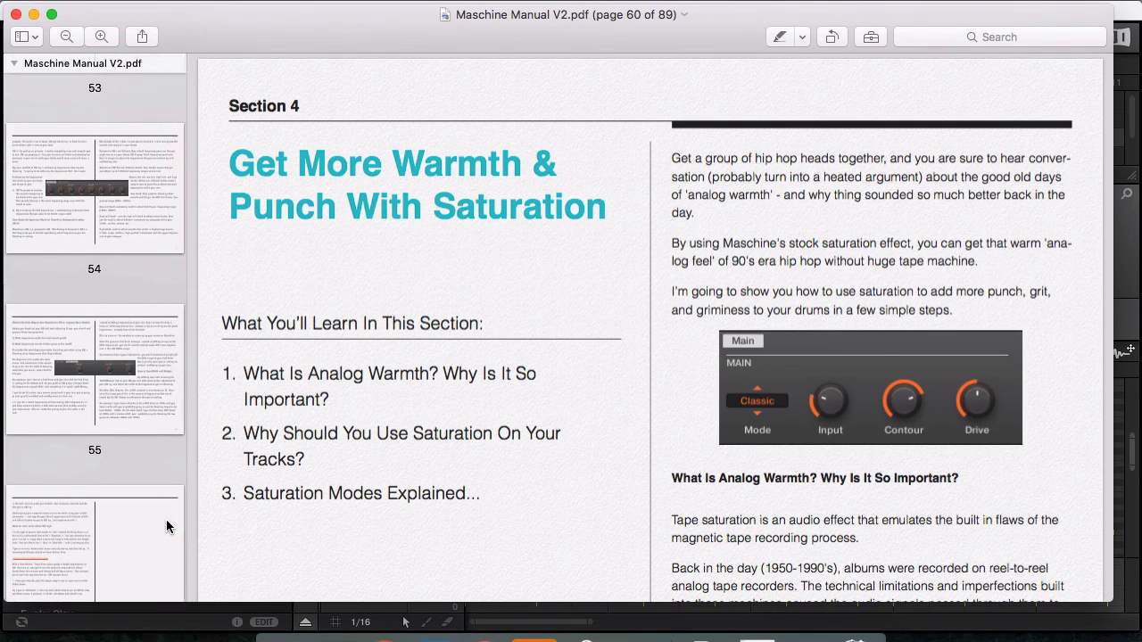
{"action": "scroll", "coordinate": [178, 558], "scroll_direction": "down", "scroll_amount": 5}
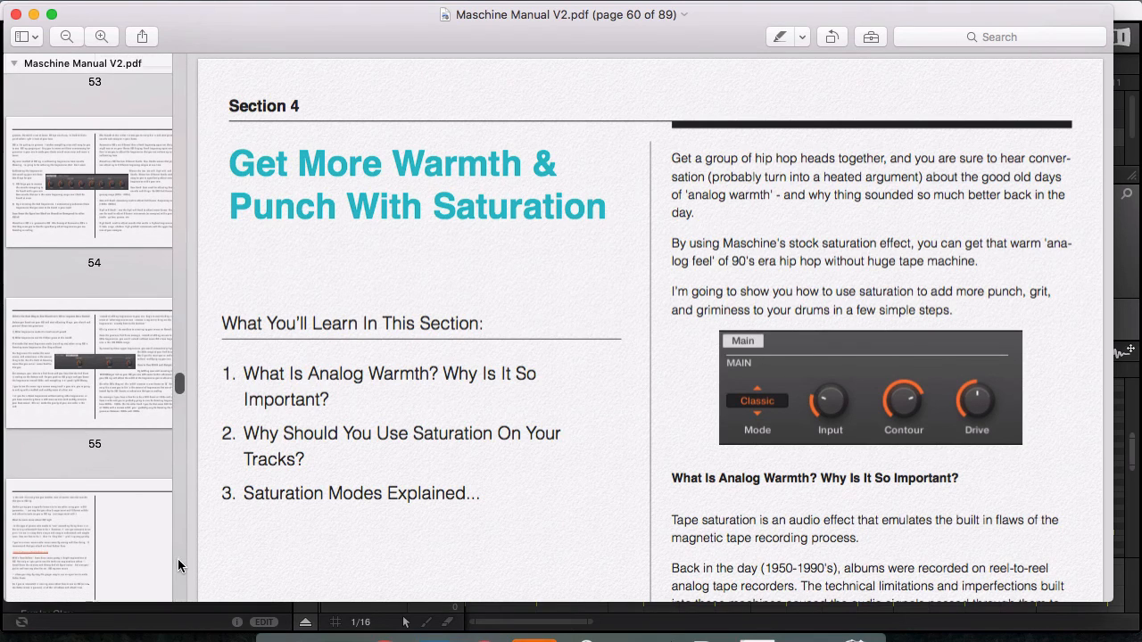
{"action": "scroll", "coordinate": [169, 462], "scroll_direction": "down", "scroll_amount": 10}
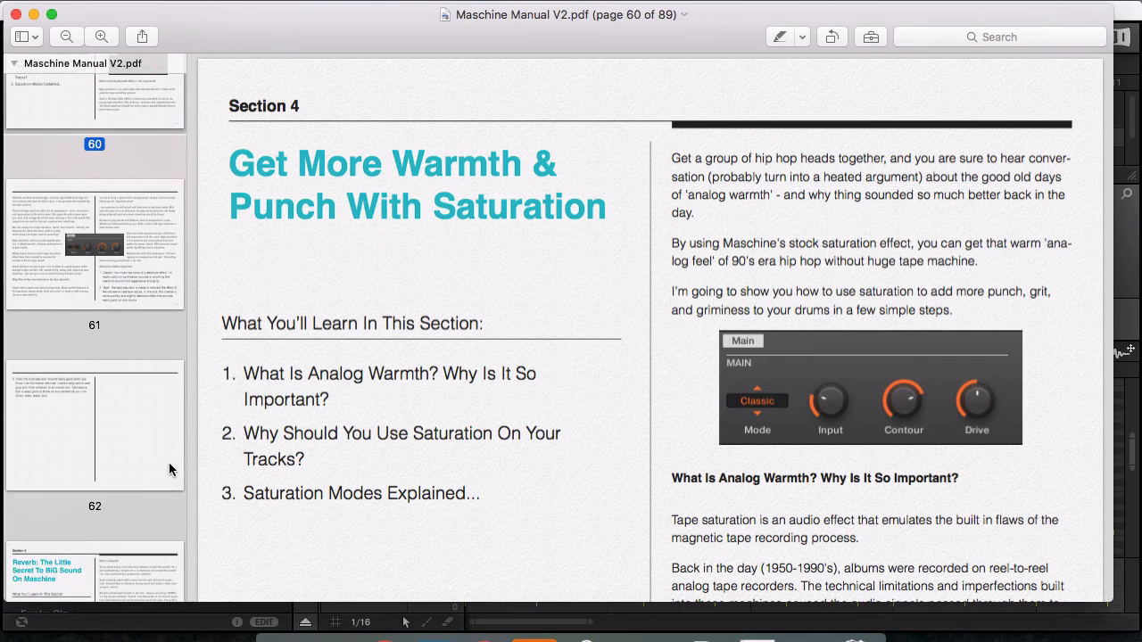
{"action": "scroll", "coordinate": [170, 470], "scroll_direction": "down", "scroll_amount": 3}
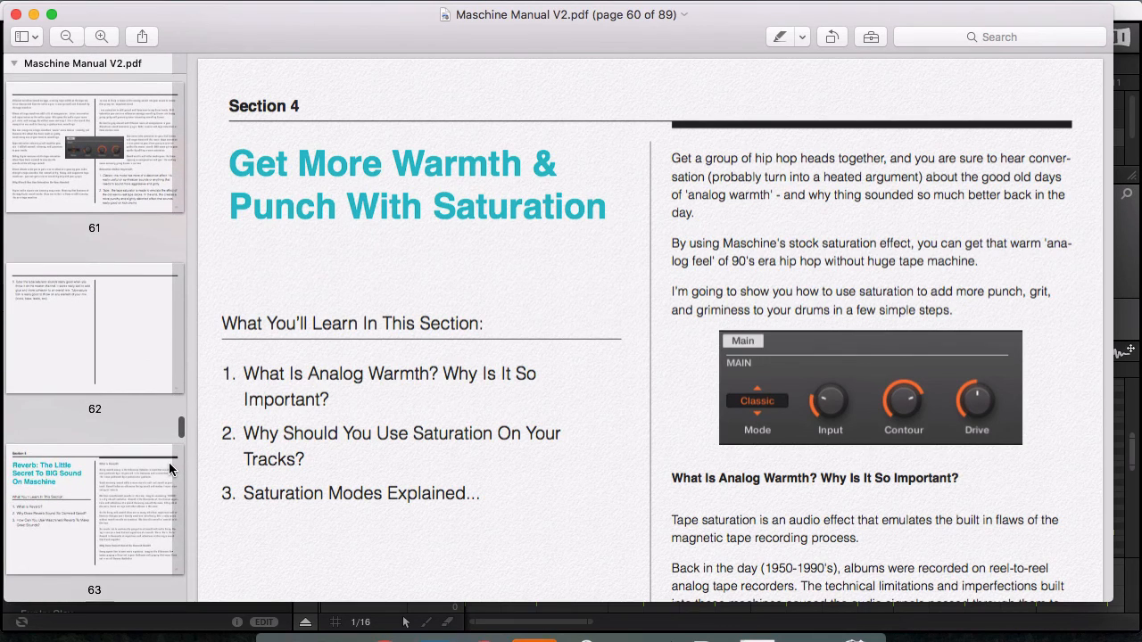
{"action": "scroll", "coordinate": [169, 470], "scroll_direction": "down", "scroll_amount": 4}
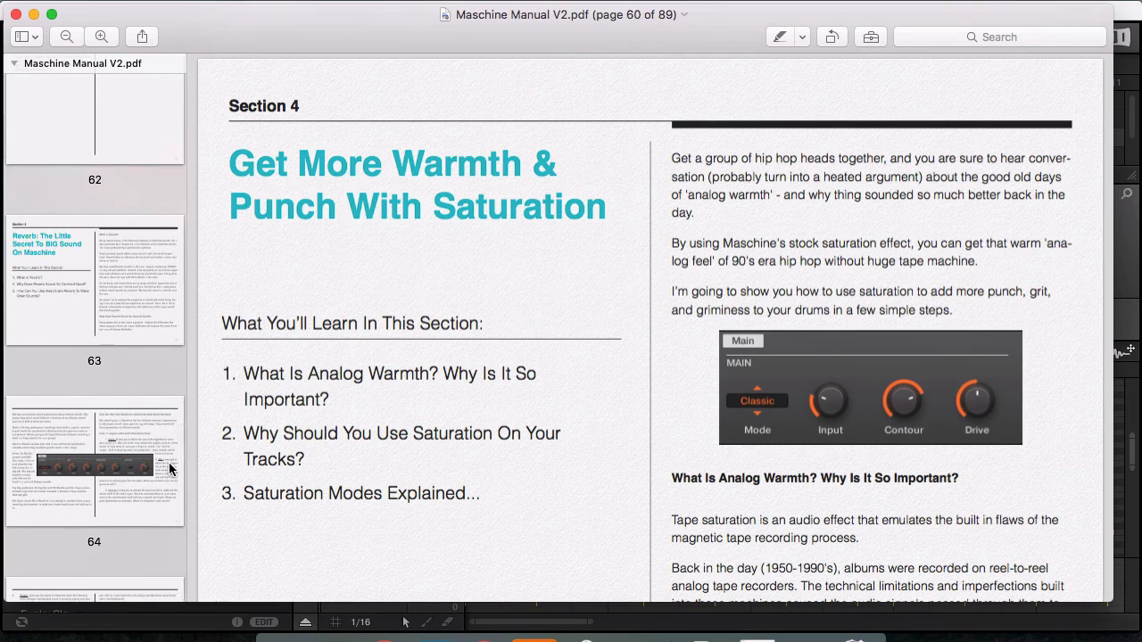
{"action": "scroll", "coordinate": [131, 455], "scroll_direction": "down", "scroll_amount": 5}
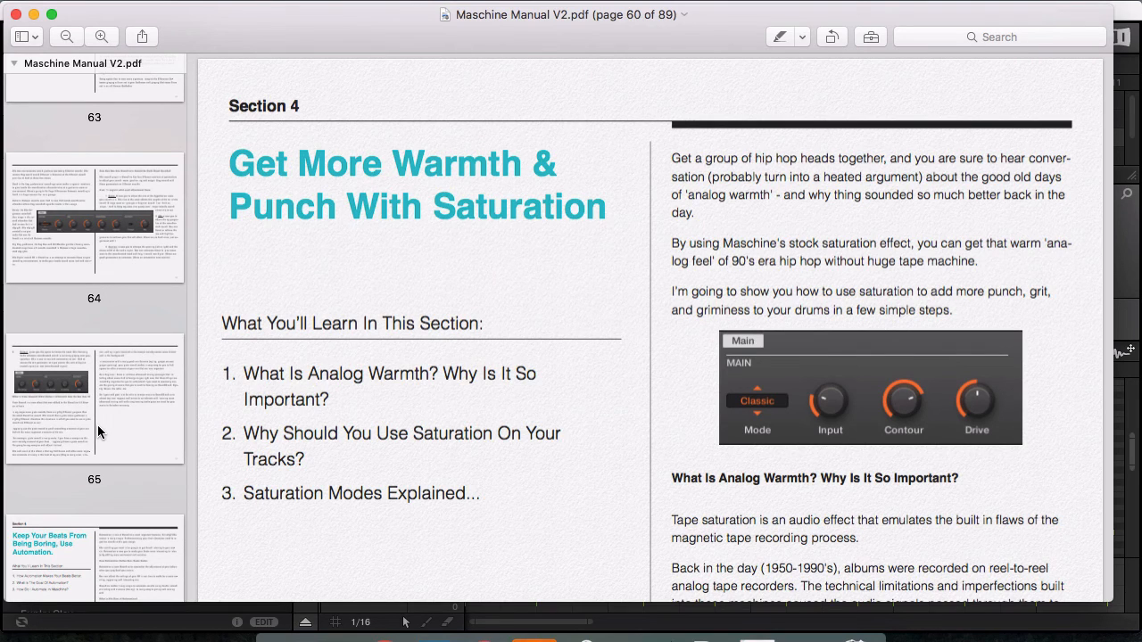
{"action": "scroll", "coordinate": [47, 444], "scroll_direction": "down", "scroll_amount": 10}
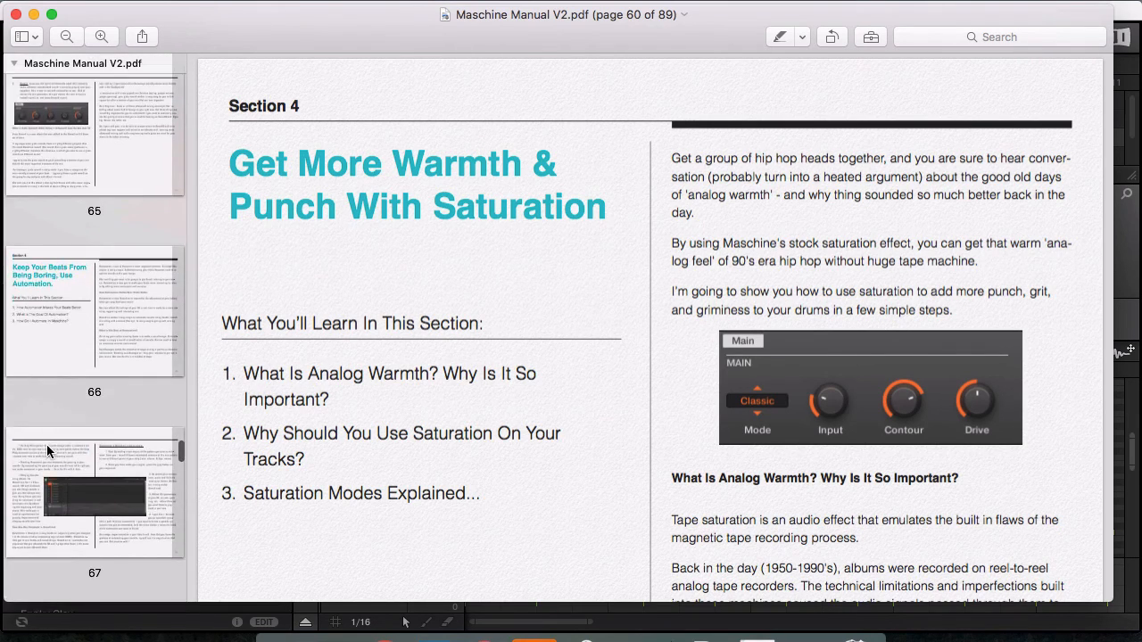
{"action": "scroll", "coordinate": [46, 451], "scroll_direction": "down", "scroll_amount": 6}
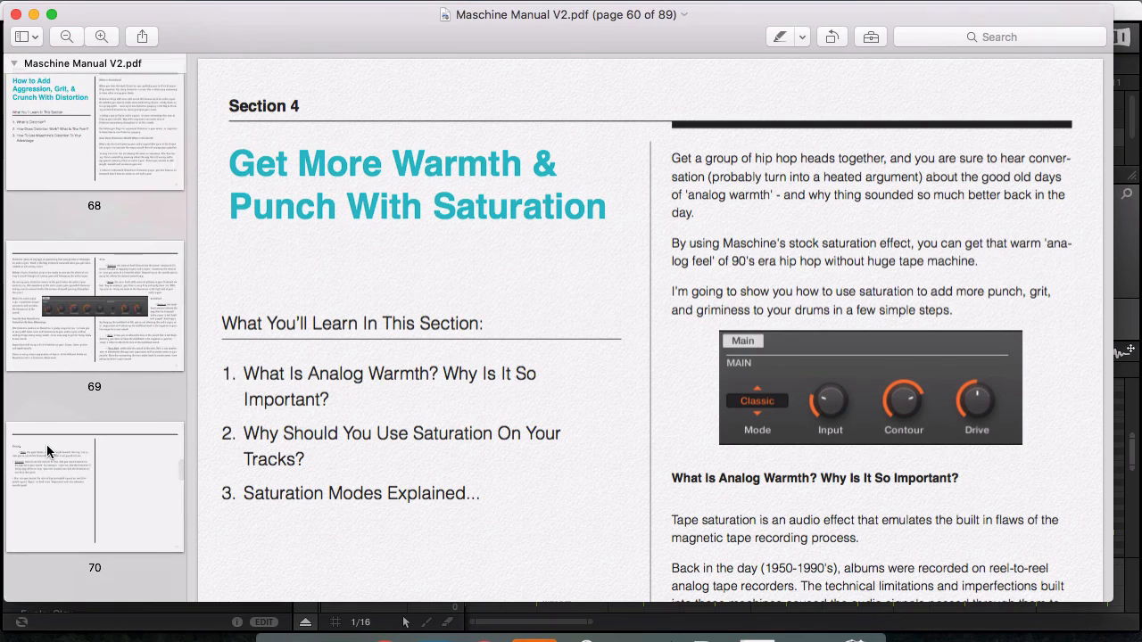
{"action": "scroll", "coordinate": [46, 451], "scroll_direction": "down", "scroll_amount": 10}
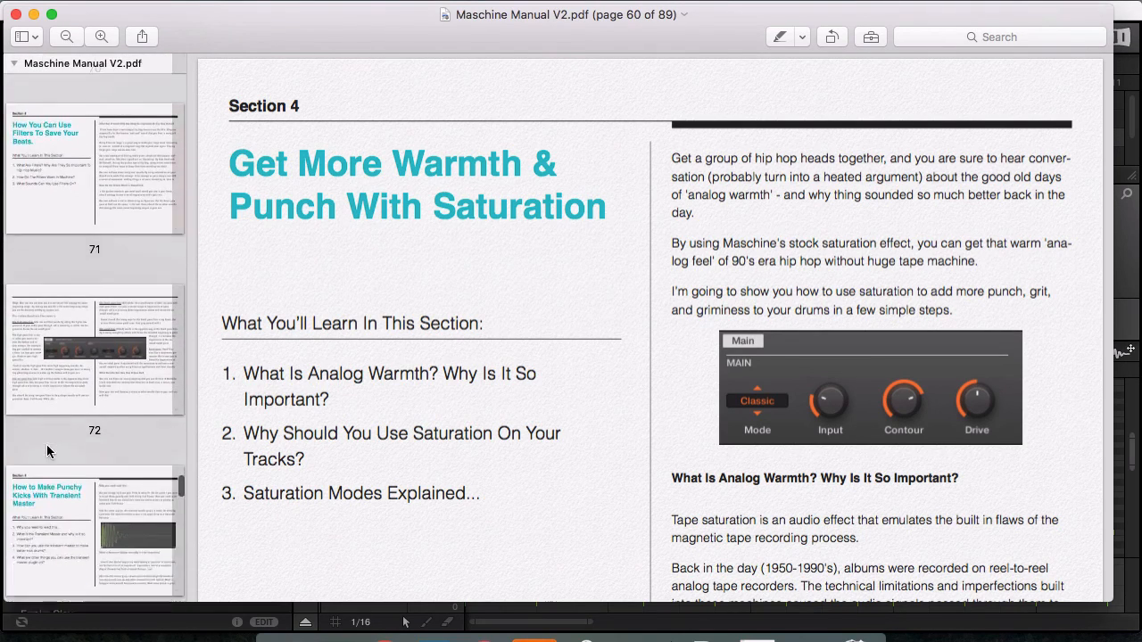
{"action": "scroll", "coordinate": [46, 444], "scroll_direction": "down", "scroll_amount": 4}
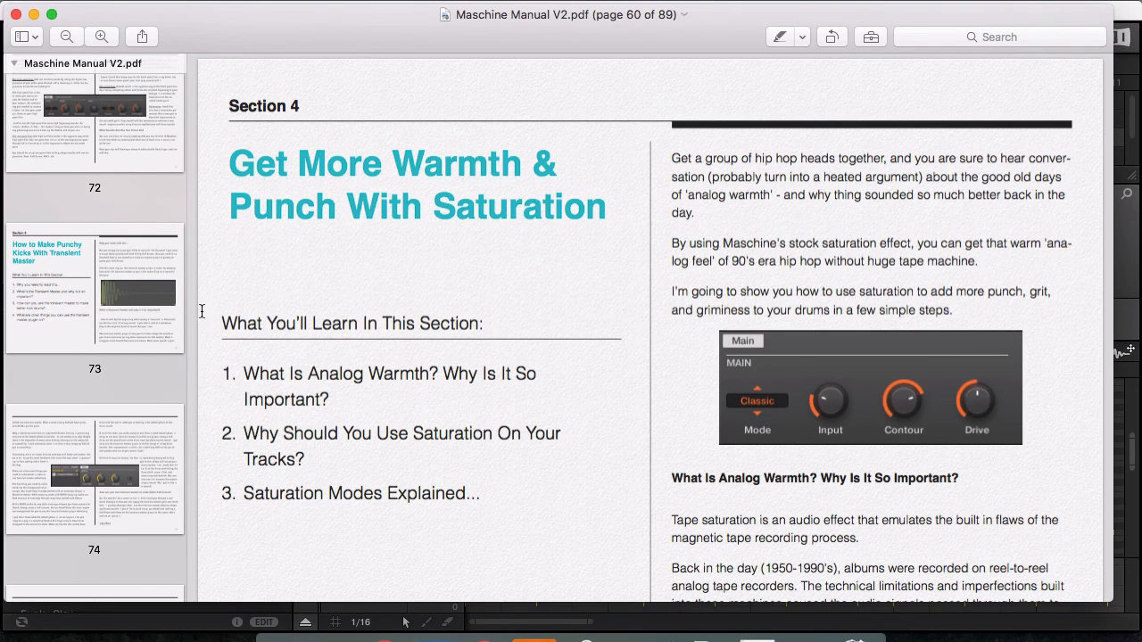
{"action": "scroll", "coordinate": [150, 380], "scroll_direction": "down", "scroll_amount": 5}
{"action": "scroll", "coordinate": [150, 380], "scroll_direction": "down", "scroll_amount": 10}
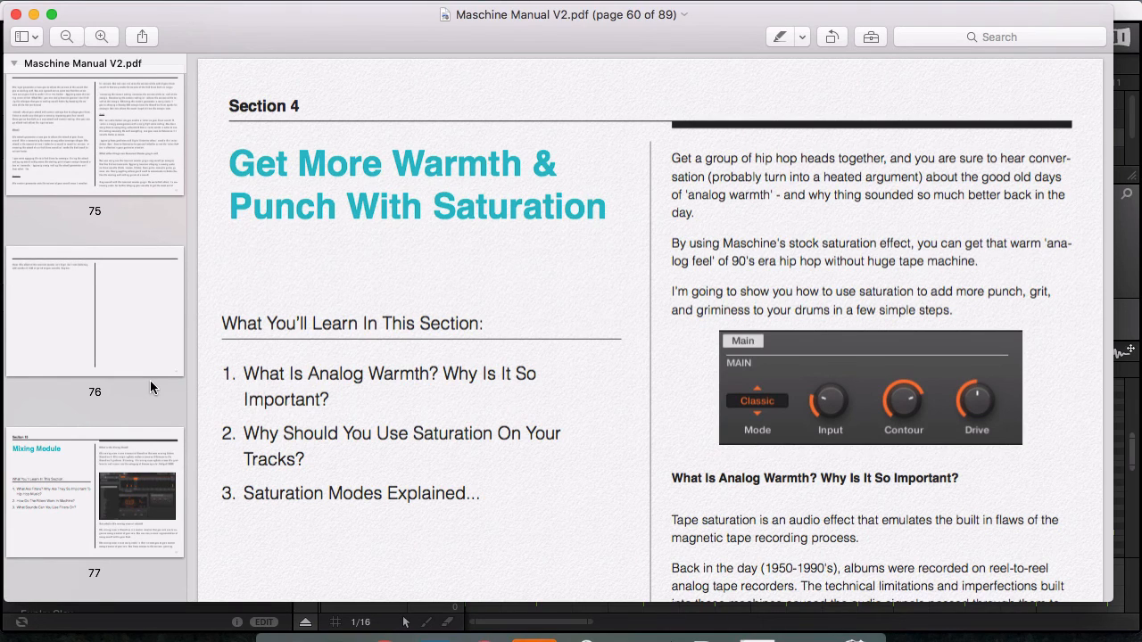
Return to the manual's cover on page 1.
{"action": "scroll", "coordinate": [385, 339], "scroll_direction": "up", "scroll_amount": 3}
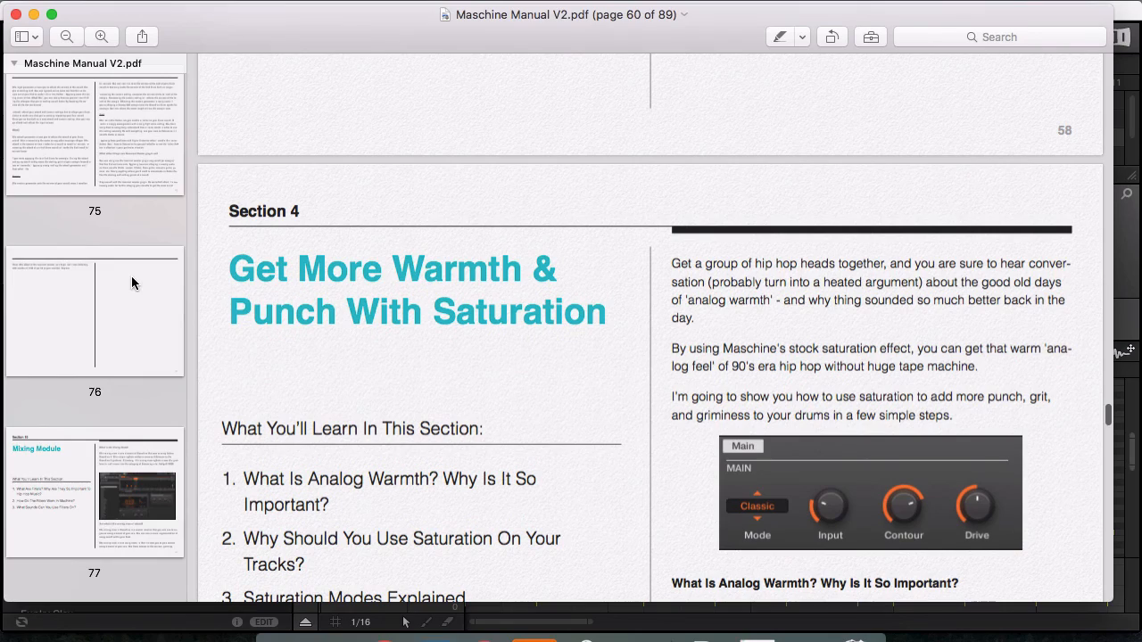
{"action": "scroll", "coordinate": [113, 374], "scroll_direction": "up", "scroll_amount": 15}
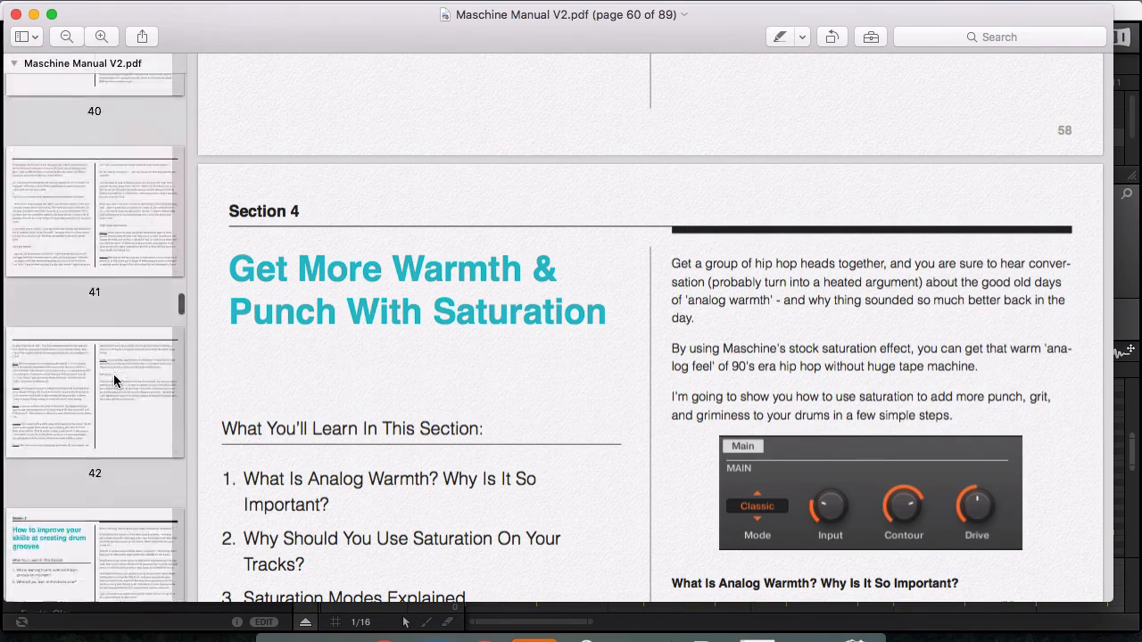
{"action": "scroll", "coordinate": [113, 374], "scroll_direction": "up", "scroll_amount": 15}
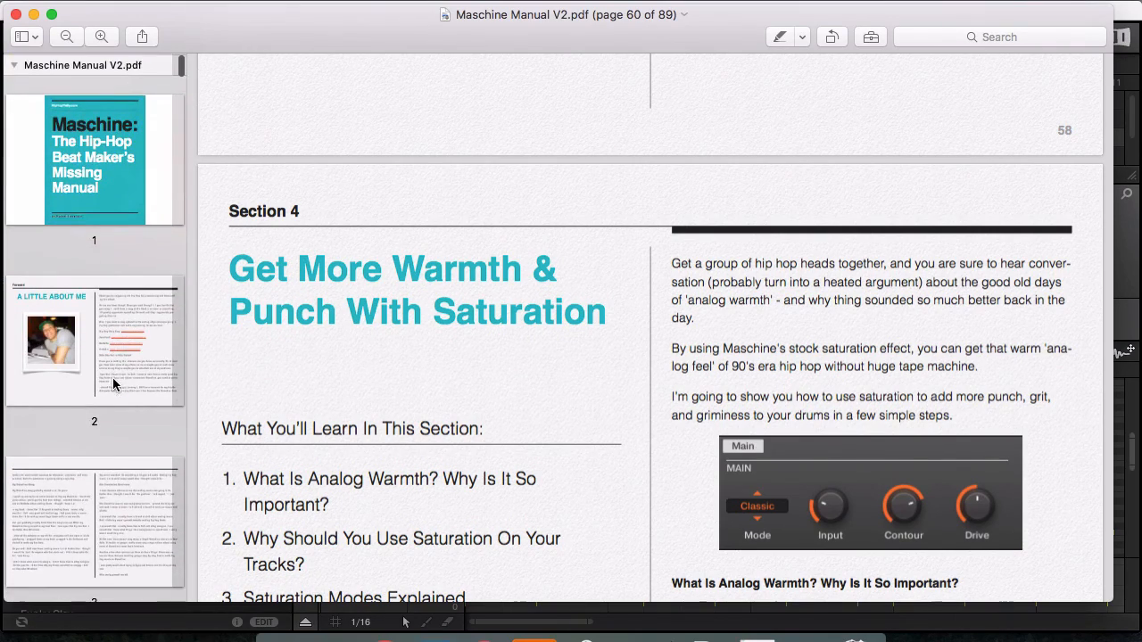
{"action": "left_click", "coordinate": [108, 202]}
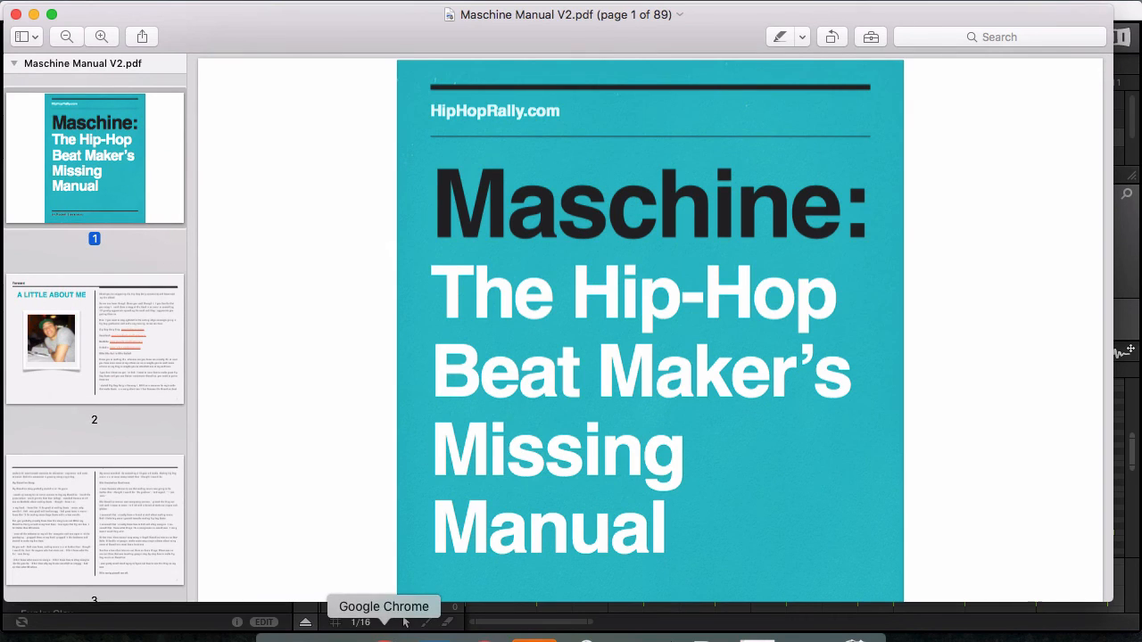
Switch to Google Chrome and examine the book's sales page in My Awesome Landing Page, from the intro video to the chapter overview.
{"action": "left_click", "coordinate": [406, 622]}
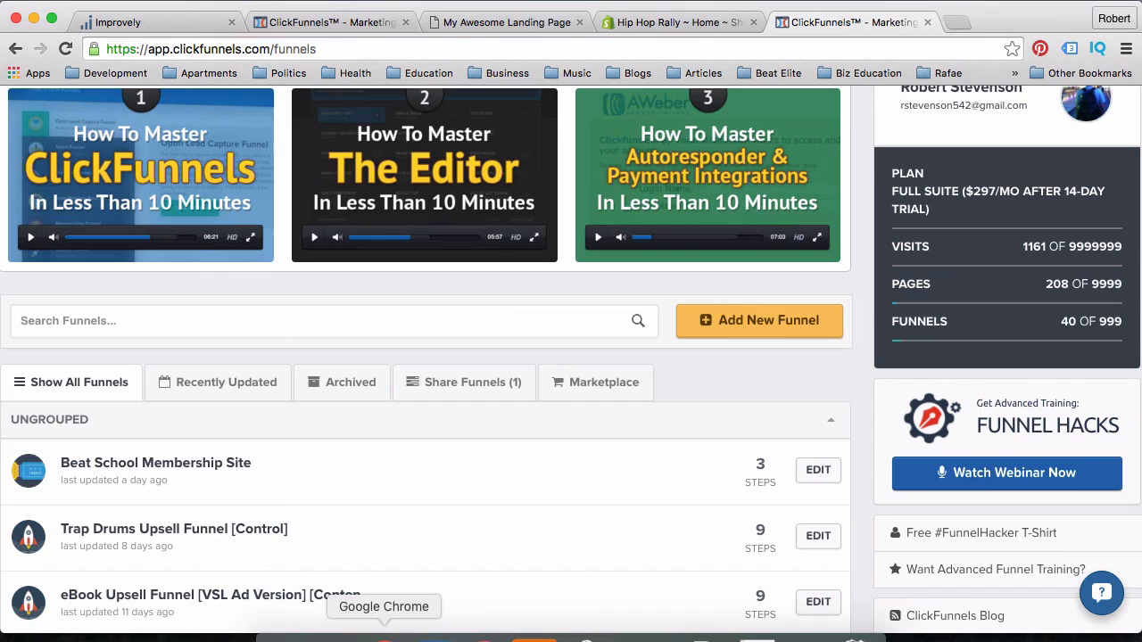
{"action": "left_click", "coordinate": [502, 31]}
{"action": "scroll", "coordinate": [484, 352], "scroll_direction": "up", "scroll_amount": 3}
{"action": "scroll", "coordinate": [485, 352], "scroll_direction": "down", "scroll_amount": 15}
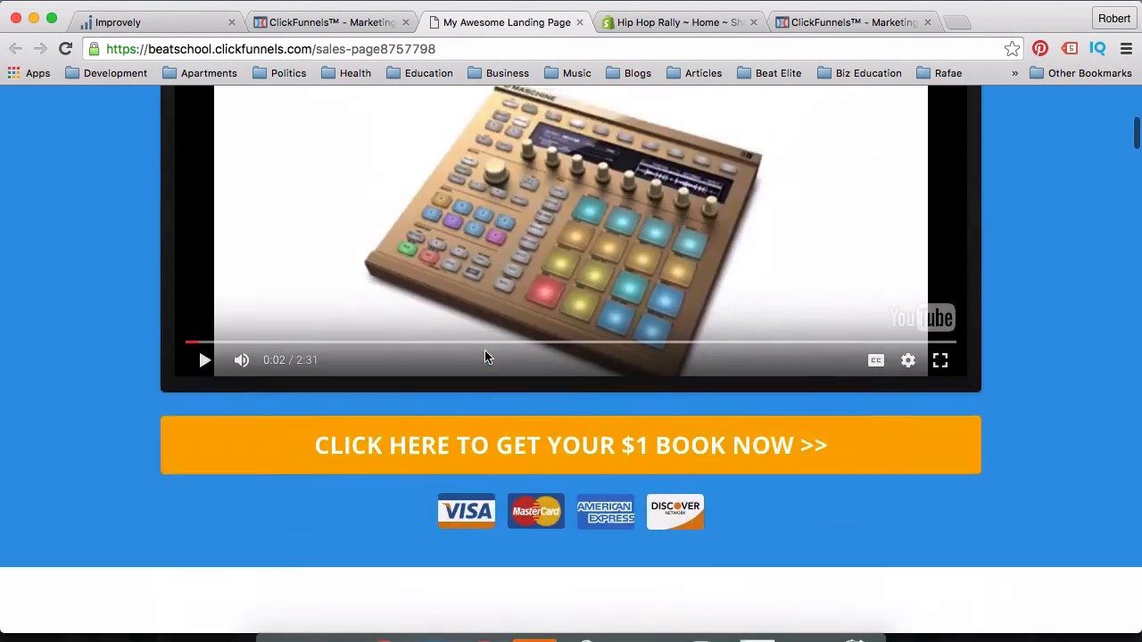
{"action": "scroll", "coordinate": [485, 357], "scroll_direction": "down", "scroll_amount": 20}
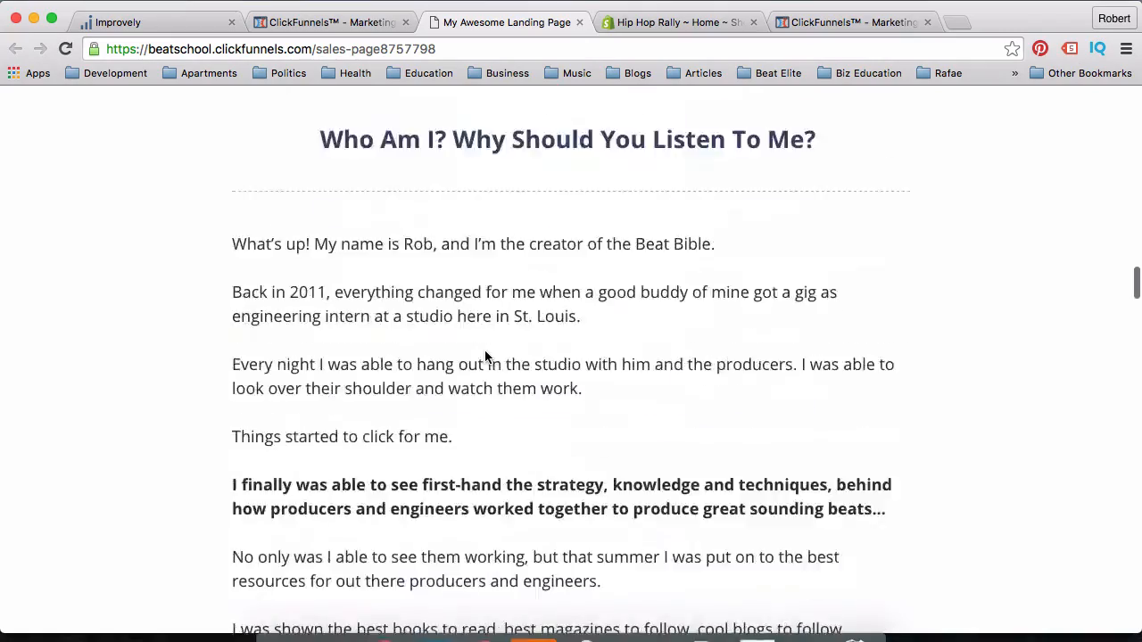
{"action": "scroll", "coordinate": [484, 350], "scroll_direction": "down", "scroll_amount": 5}
{"action": "scroll", "coordinate": [485, 349], "scroll_direction": "up", "scroll_amount": 20}
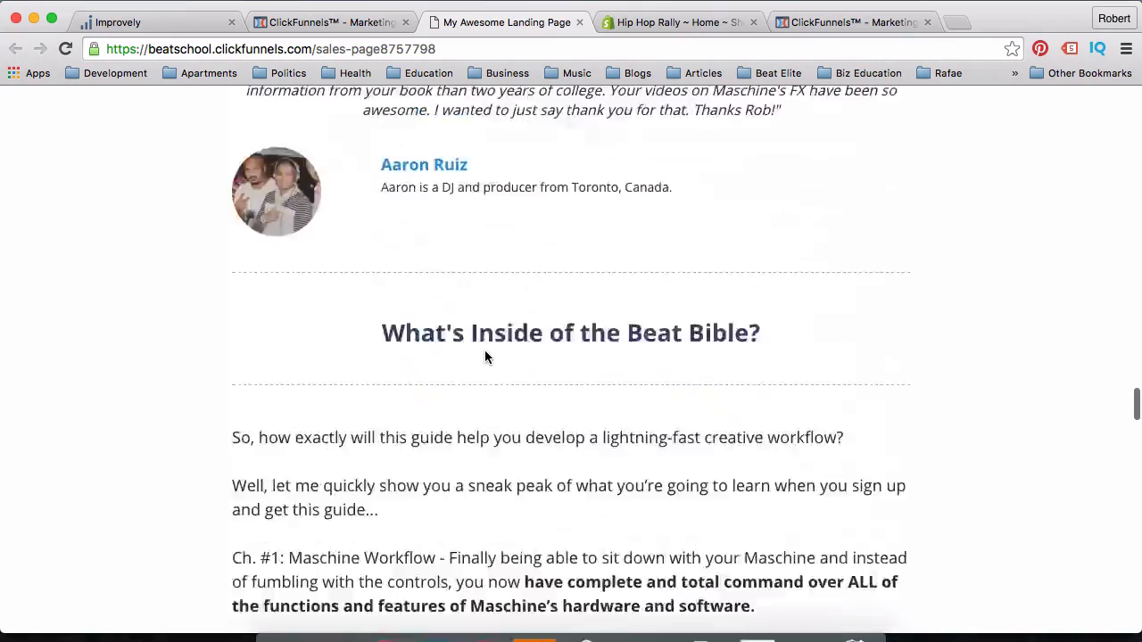
{"action": "scroll", "coordinate": [490, 344], "scroll_direction": "up", "scroll_amount": 9}
{"action": "scroll", "coordinate": [491, 339], "scroll_direction": "down", "scroll_amount": 5}
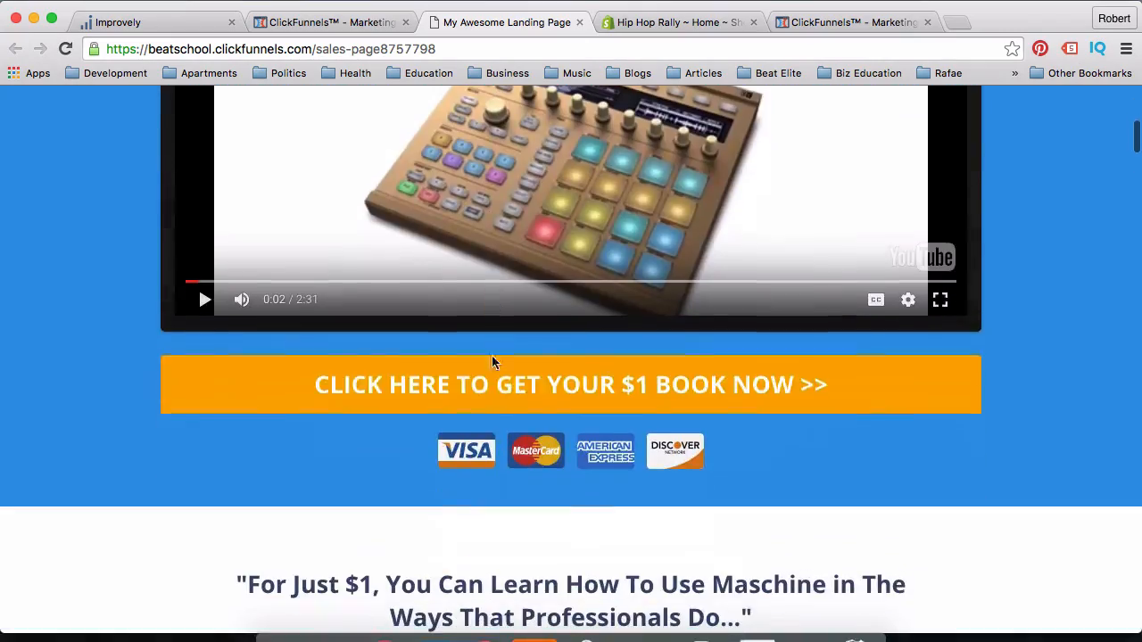
Open the order form for the $1 book and examine its item, price, contact and credit card sections.
{"action": "left_click", "coordinate": [498, 388]}
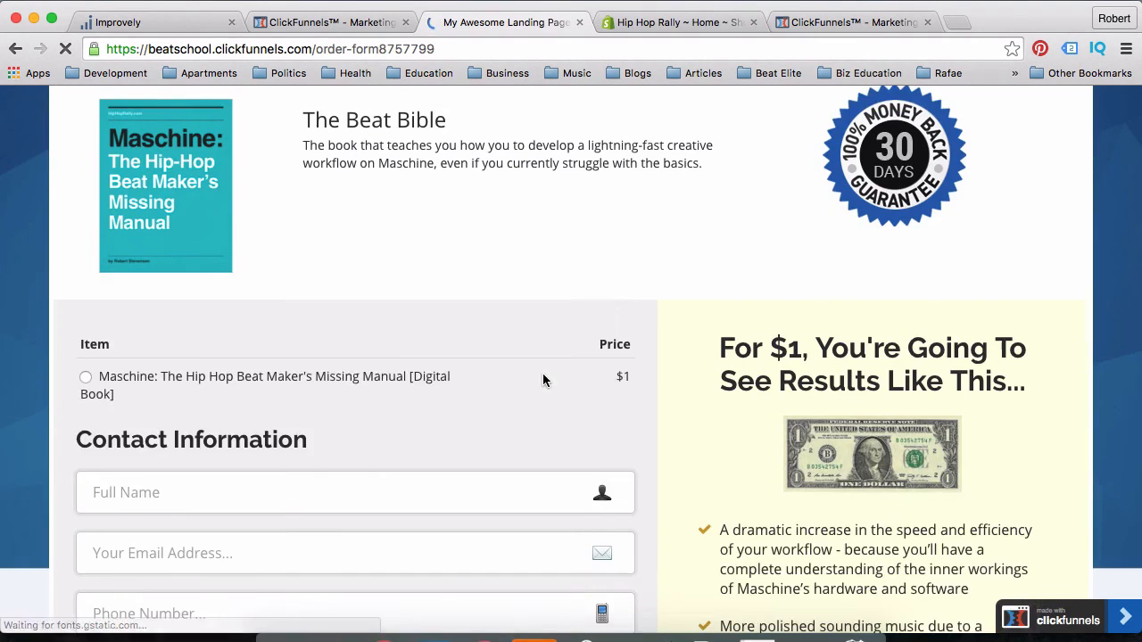
{"action": "scroll", "coordinate": [408, 446], "scroll_direction": "down", "scroll_amount": 5}
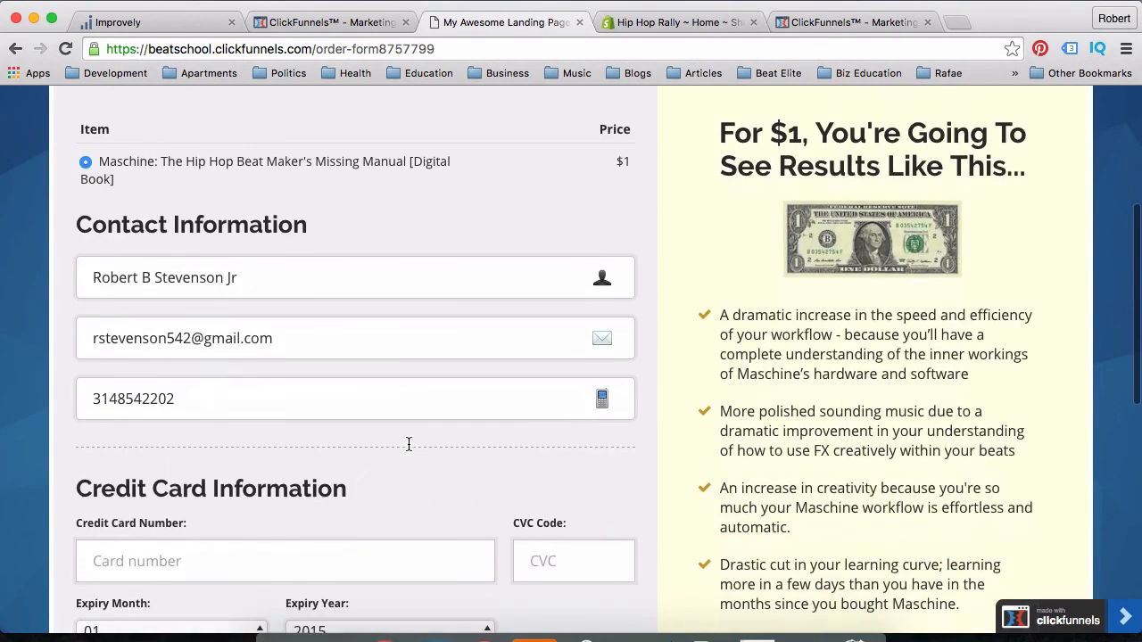
{"action": "scroll", "coordinate": [408, 443], "scroll_direction": "up", "scroll_amount": 10}
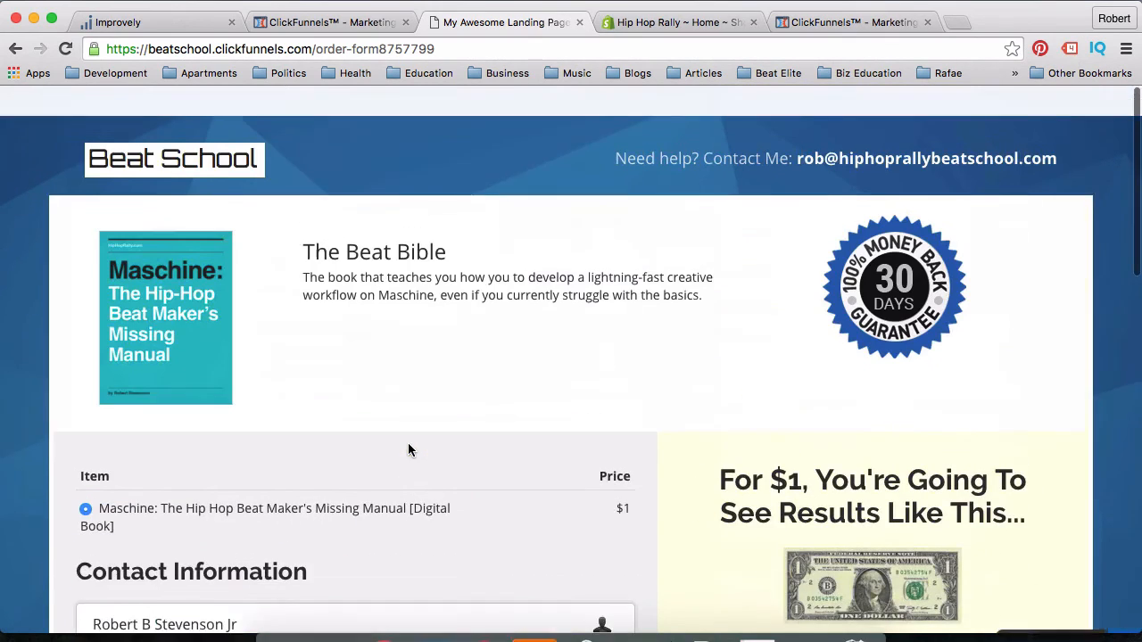
{"action": "left_click_drag", "start_coordinate": [633, 465], "coordinate": [596, 461]}
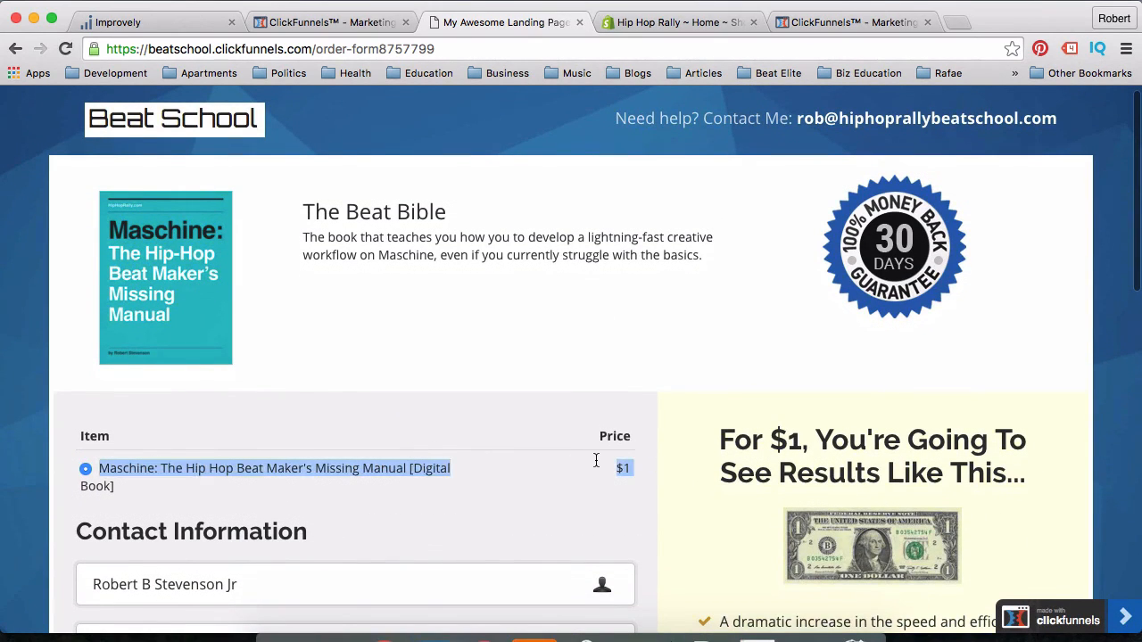
{"action": "left_click", "coordinate": [511, 480]}
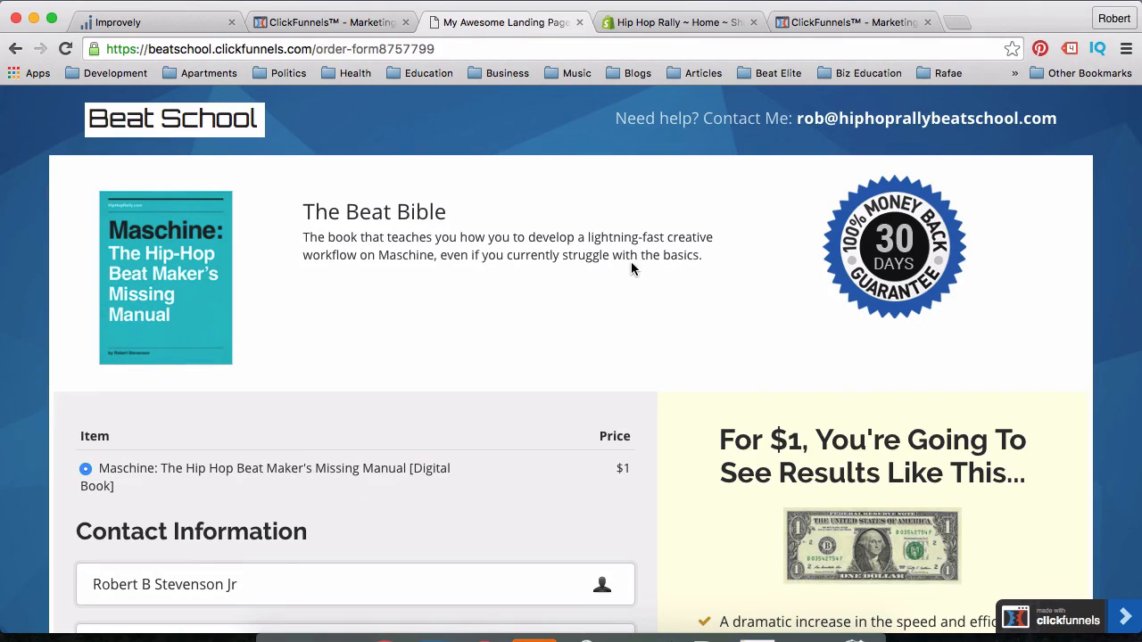